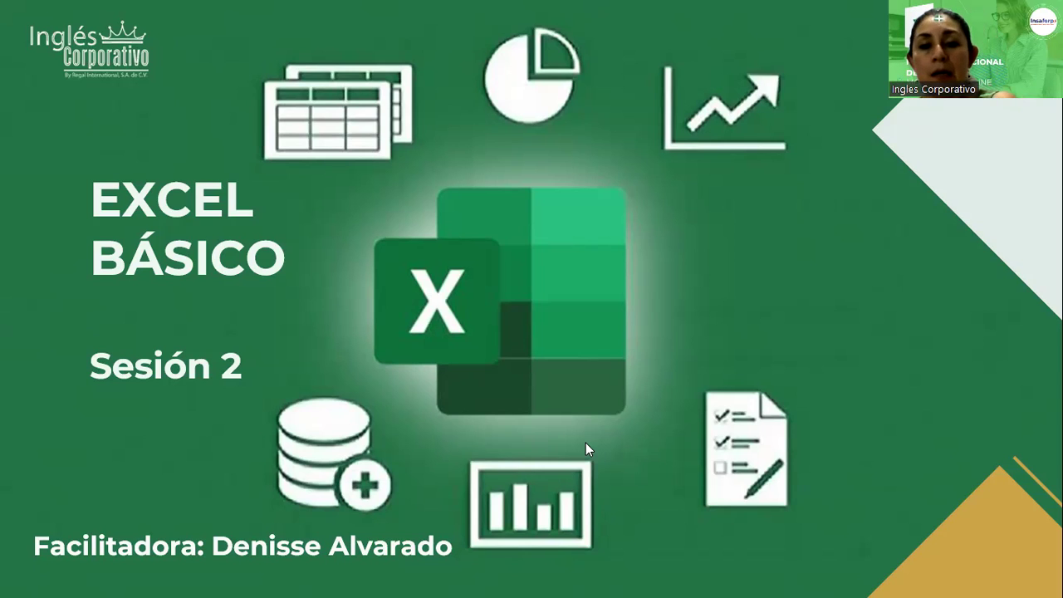
Advance the slideshow from the Excel Básico title to the 'Entorno de trabajo de excel' slide
{"action": "left_click", "coordinate": [768, 292]}
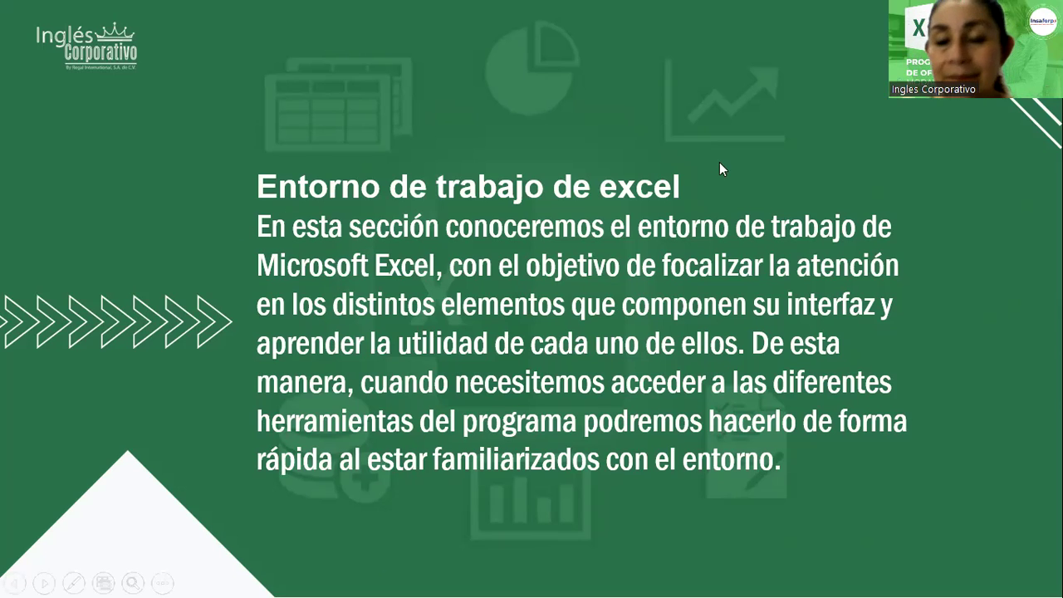
Advance to the slide picturing the blank Libro1 workbook with sheet Hoja1
{"action": "left_click", "coordinate": [778, 118]}
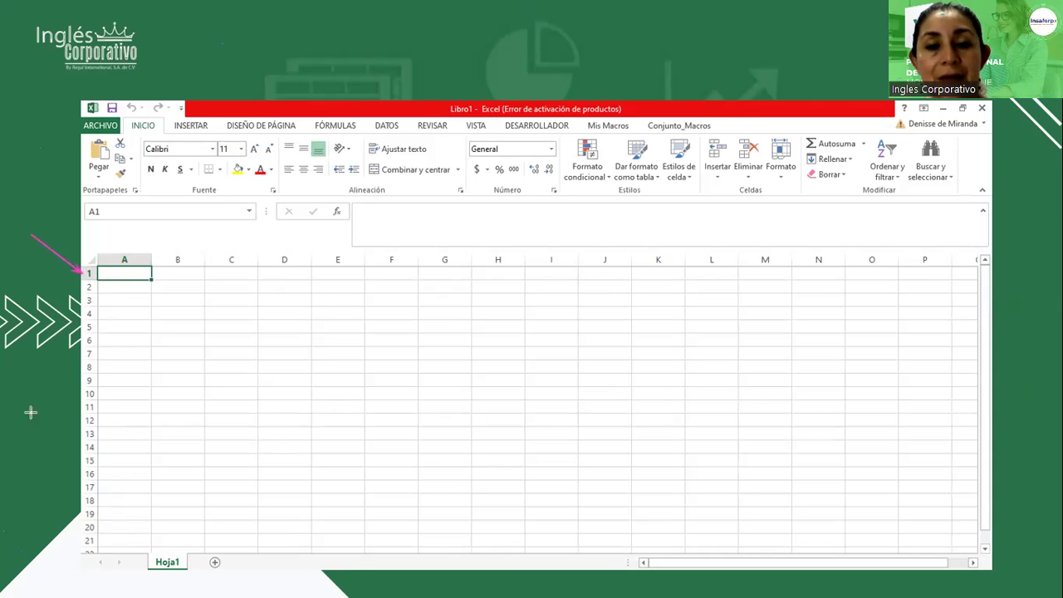
Draw pink ink arrows at row headers 10, 16 and 20 and along the vertical scrollbar
{"action": "left_click_drag", "start_coordinate": [63, 413], "coordinate": [83, 397]}
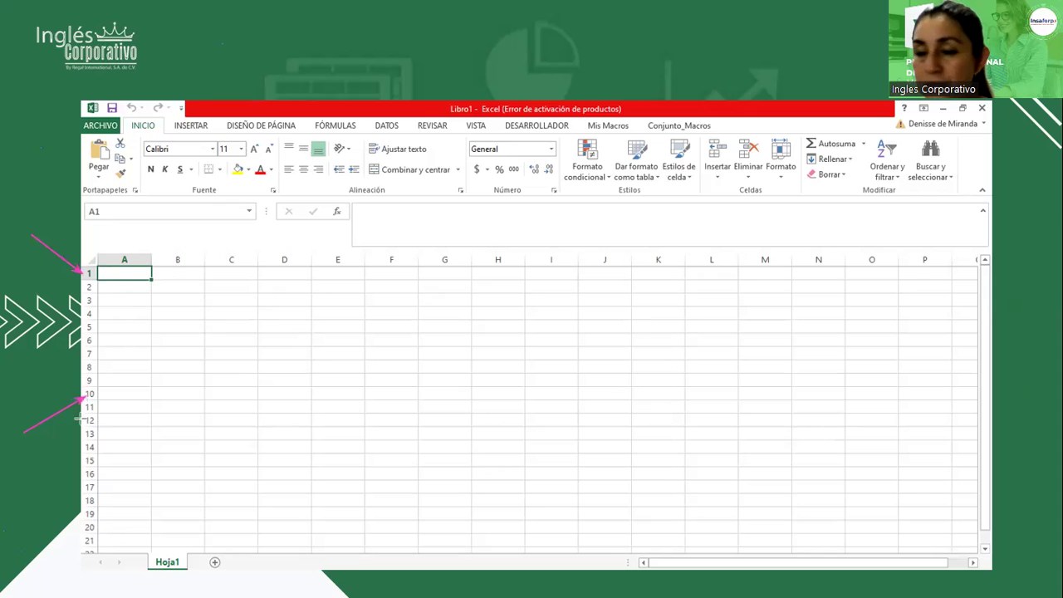
{"action": "left_click_drag", "start_coordinate": [22, 515], "coordinate": [86, 475]}
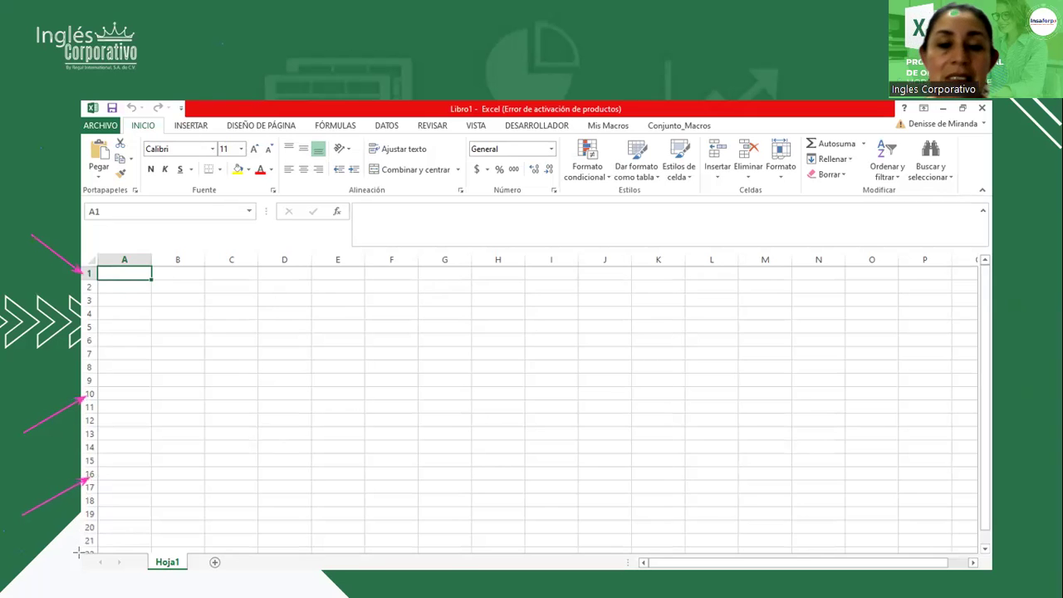
{"action": "left_click_drag", "start_coordinate": [32, 564], "coordinate": [92, 529]}
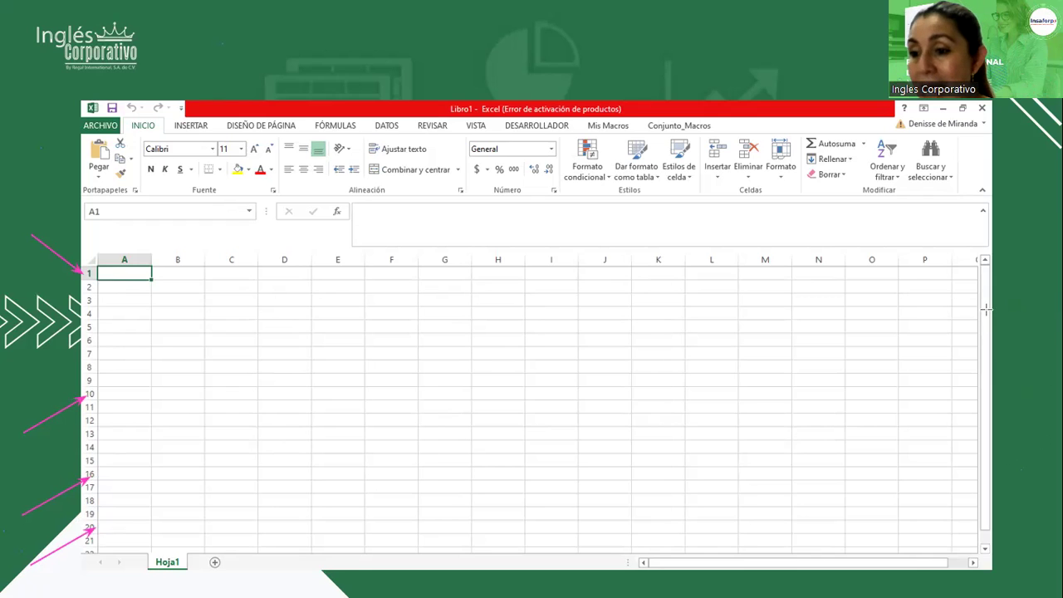
{"action": "left_click_drag", "start_coordinate": [929, 291], "coordinate": [986, 552]}
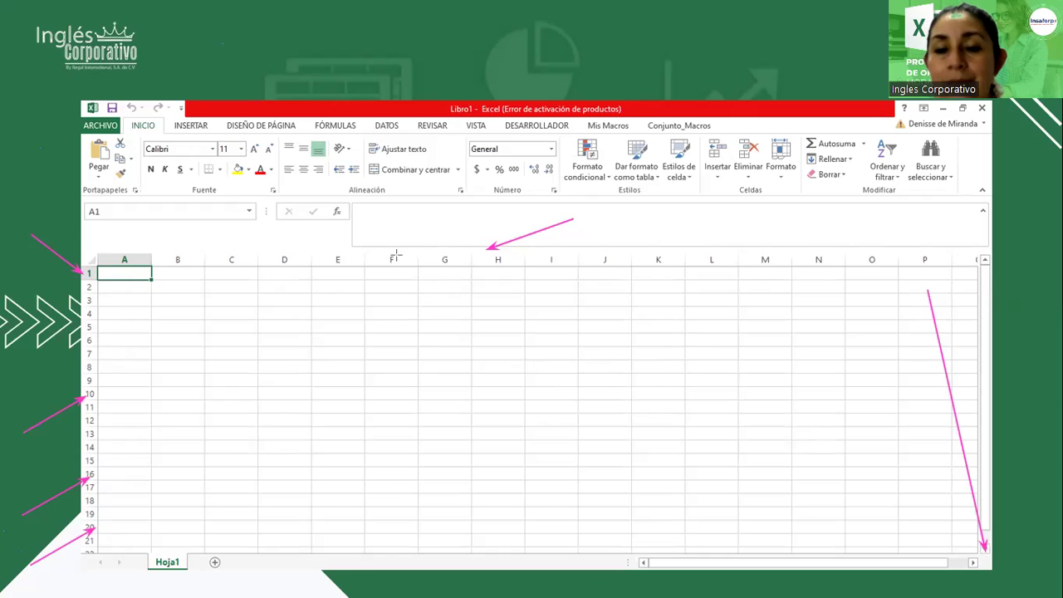
Draw a pink rectangle around cells C4:G15, then trace over it again
{"action": "left_click_drag", "start_coordinate": [204, 305], "coordinate": [392, 448]}
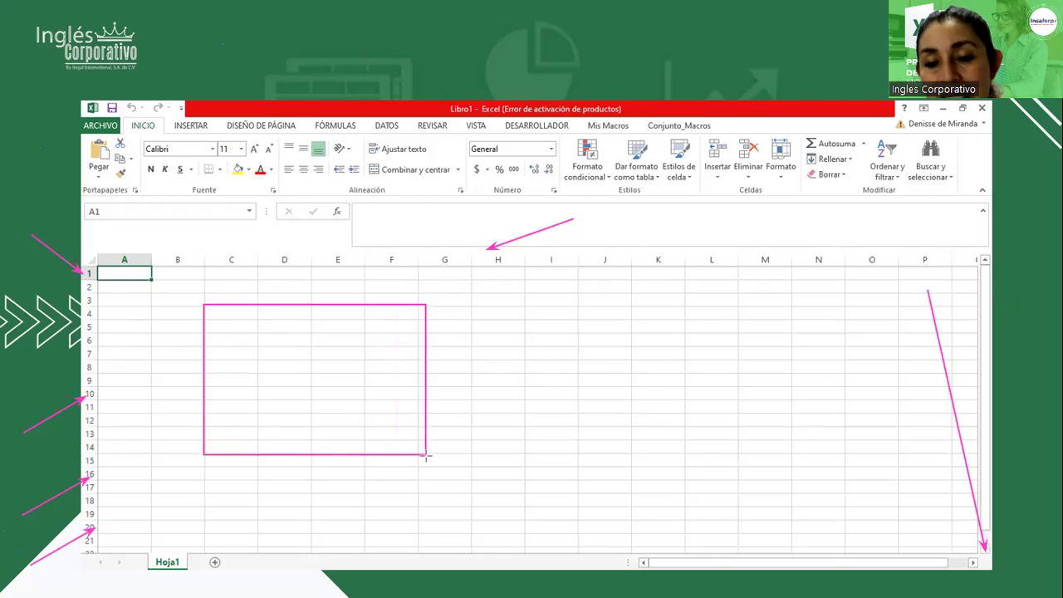
{"action": "left_click_drag", "start_coordinate": [391, 448], "coordinate": [473, 466]}
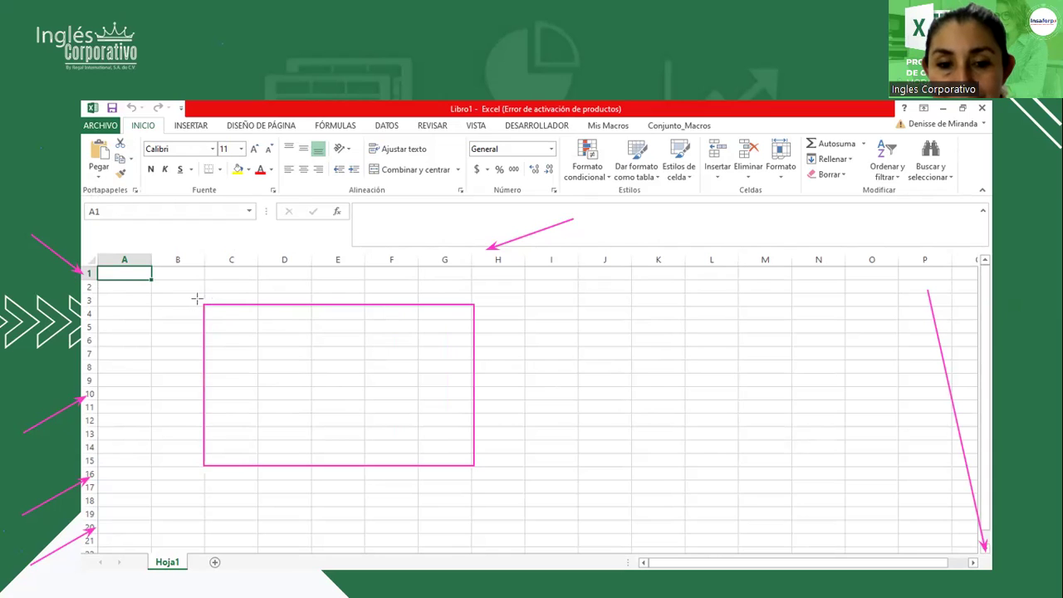
{"action": "left_click_drag", "start_coordinate": [205, 301], "coordinate": [474, 468]}
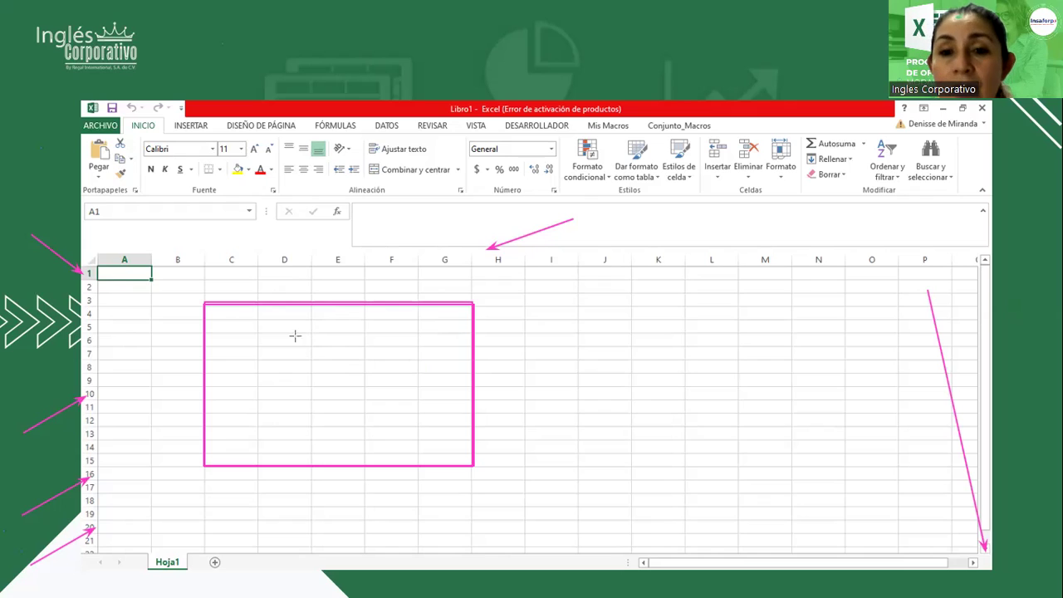
Add a narrow 'Rango' text label inside the pink frame
{"action": "left_click", "coordinate": [236, 333]}
{"action": "type", "text": "Rango"}
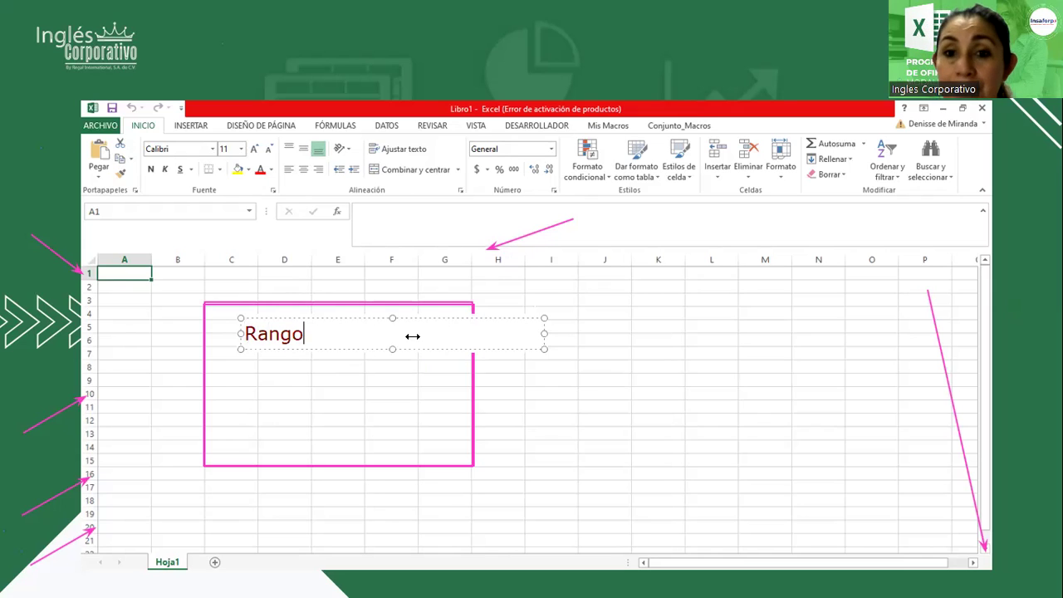
{"action": "left_click_drag", "start_coordinate": [544, 333], "coordinate": [413, 336]}
{"action": "key", "text": "Escape"}
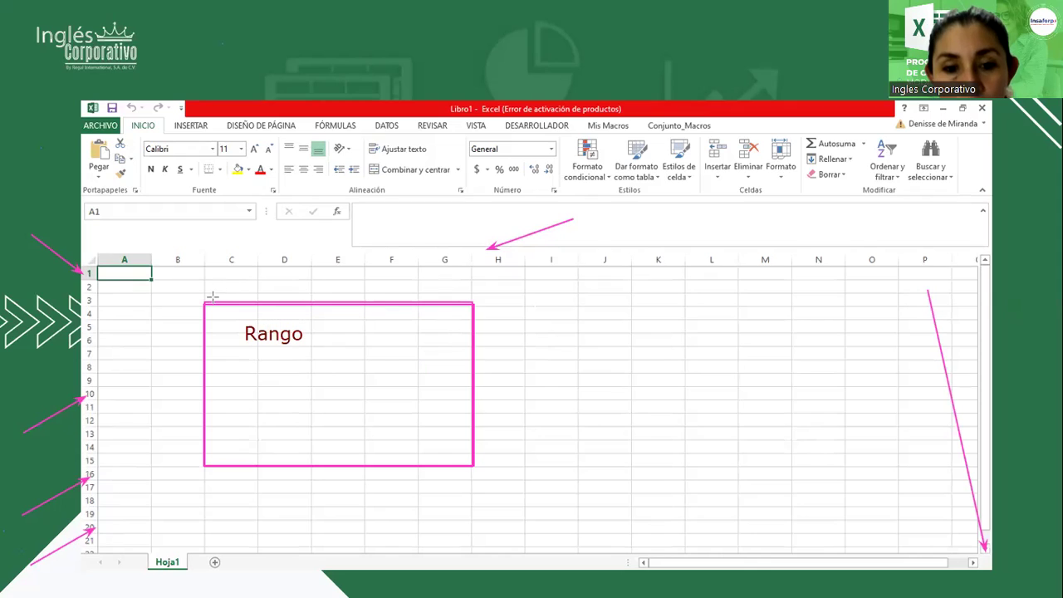
Draw arrows at the frame's top-left and bottom-right corners, then point toward column J
{"action": "left_click_drag", "start_coordinate": [209, 306], "coordinate": [252, 313]}
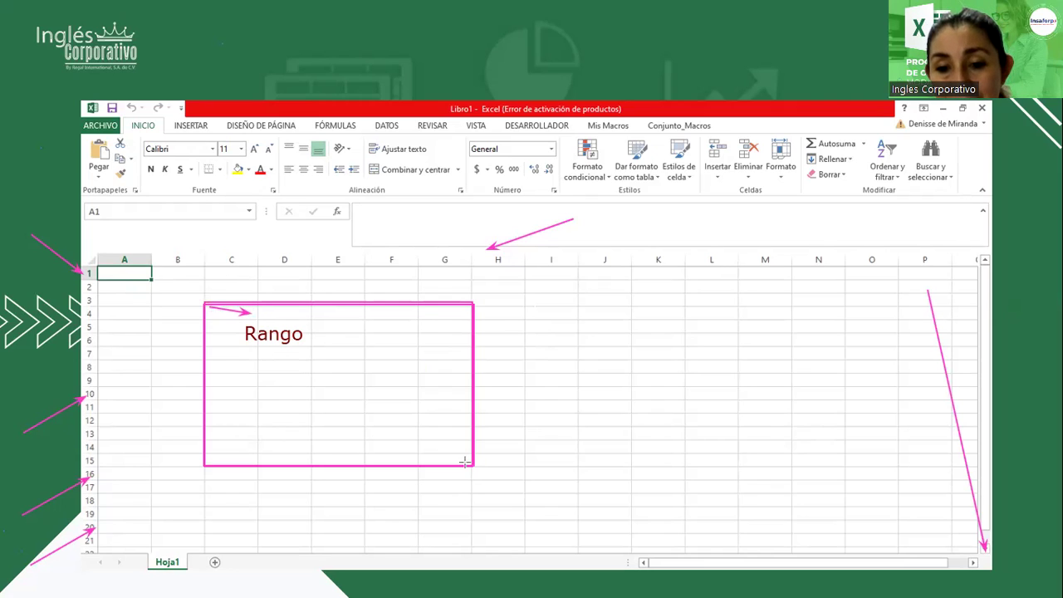
{"action": "left_click_drag", "start_coordinate": [467, 459], "coordinate": [430, 460]}
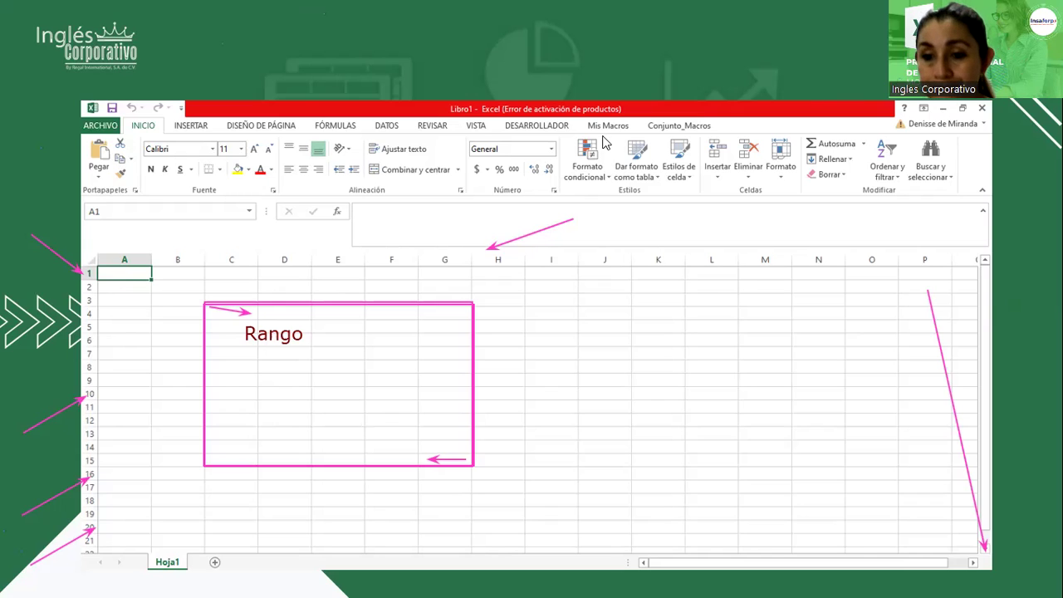
{"action": "left_click_drag", "start_coordinate": [576, 306], "coordinate": [606, 364]}
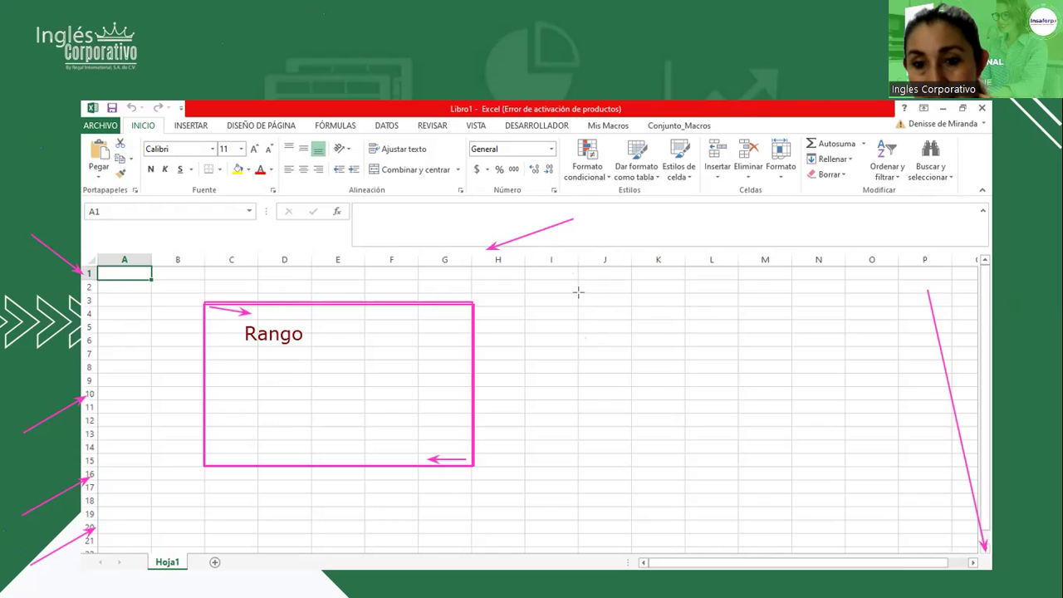
Draw red rectangles around column J, columns L–M and column O, rows 3 to 15
{"action": "left_click_drag", "start_coordinate": [578, 292], "coordinate": [630, 468]}
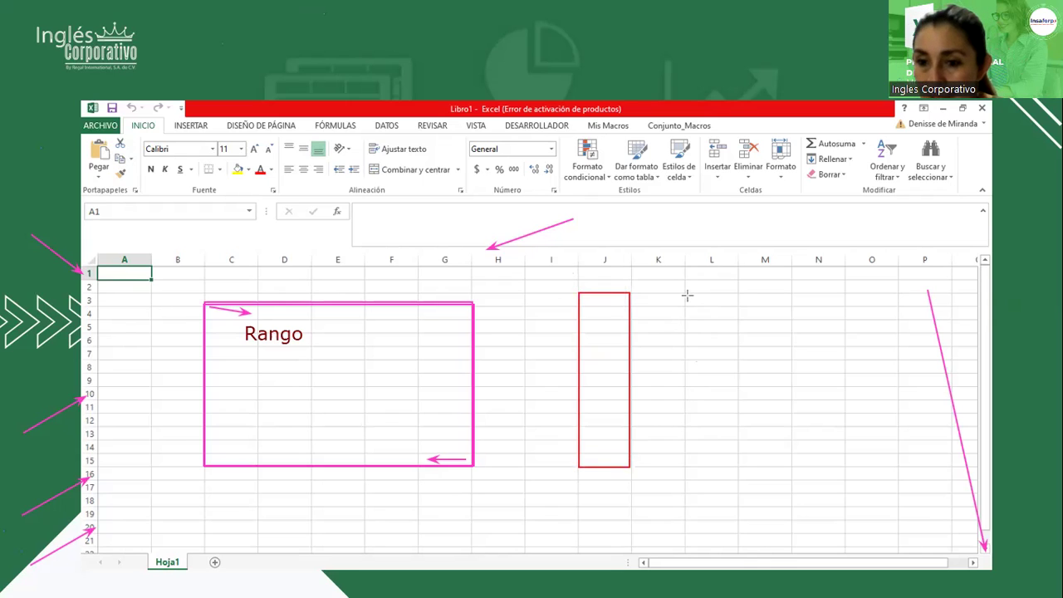
{"action": "mouse_move", "coordinate": [683, 291]}
{"action": "left_mouse_down"}
{"action": "mouse_move", "coordinate": [744, 357]}
{"action": "mouse_move", "coordinate": [802, 468]}
{"action": "mouse_move", "coordinate": [793, 468]}
{"action": "left_mouse_up"}
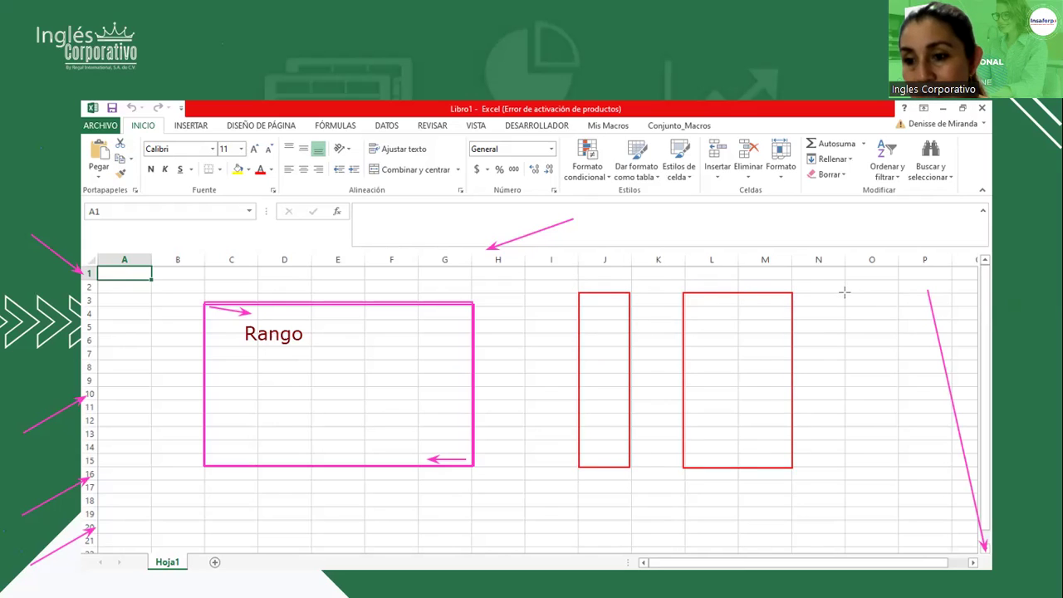
{"action": "left_click_drag", "start_coordinate": [845, 292], "coordinate": [906, 398]}
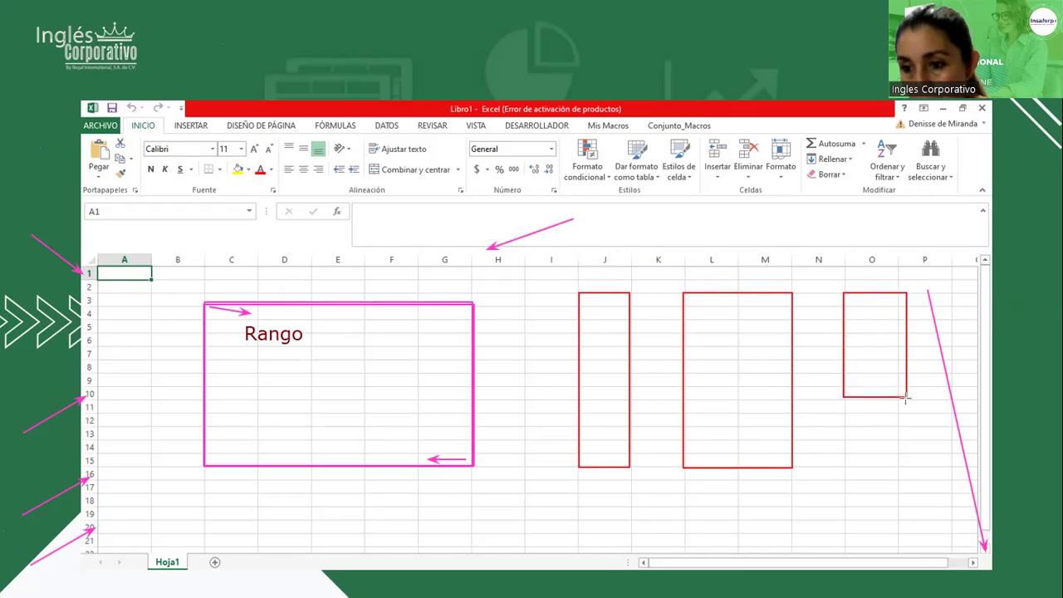
{"action": "left_click_drag", "start_coordinate": [905, 398], "coordinate": [898, 469]}
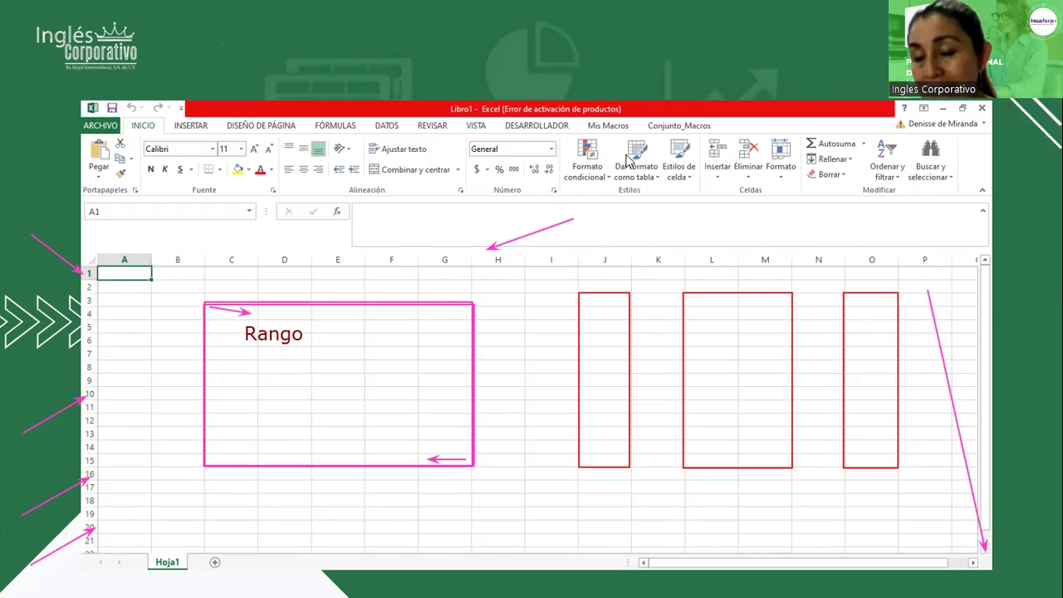
Draw arrows down columns K and N, then erase all ink from the slide
{"action": "left_click_drag", "start_coordinate": [656, 286], "coordinate": [654, 411]}
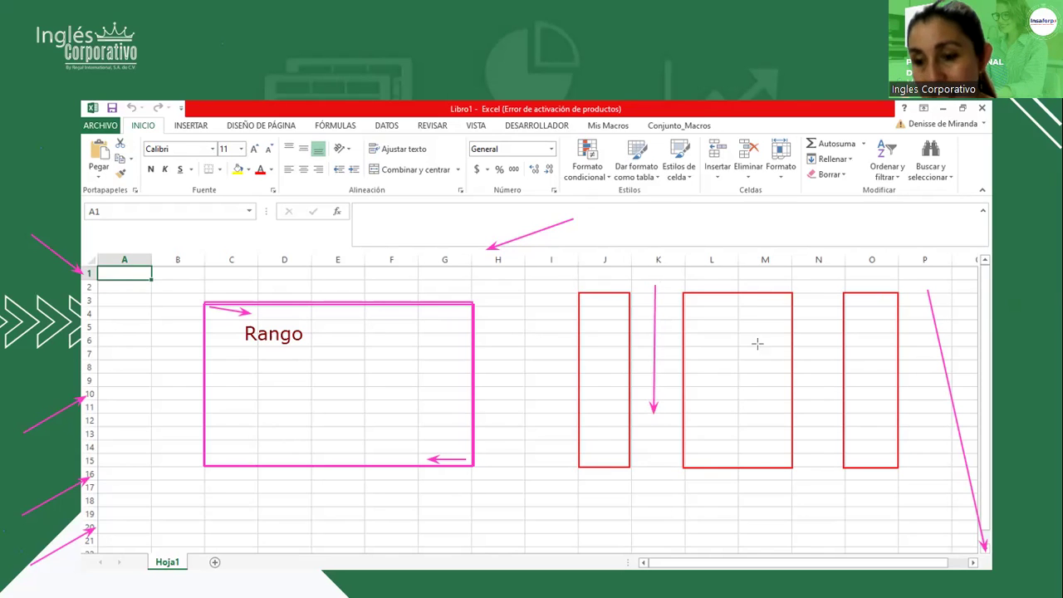
{"action": "left_click_drag", "start_coordinate": [820, 280], "coordinate": [809, 421]}
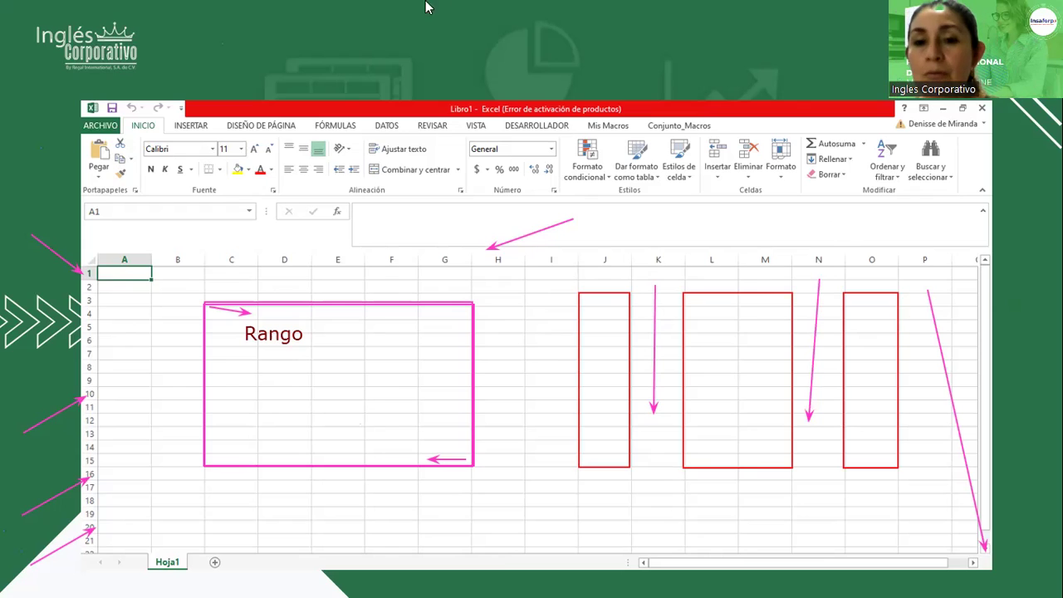
{"action": "key", "text": "e"}
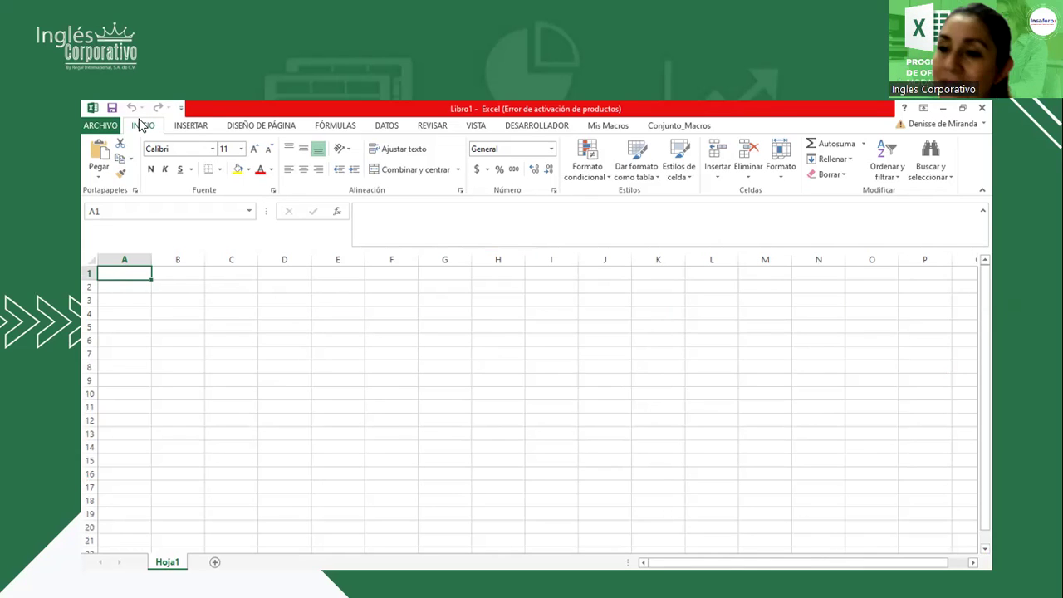
Return to the title bar and Quick Access Toolbar slide, briefly checking the live Excel workbook
{"action": "left_click", "coordinate": [176, 64]}
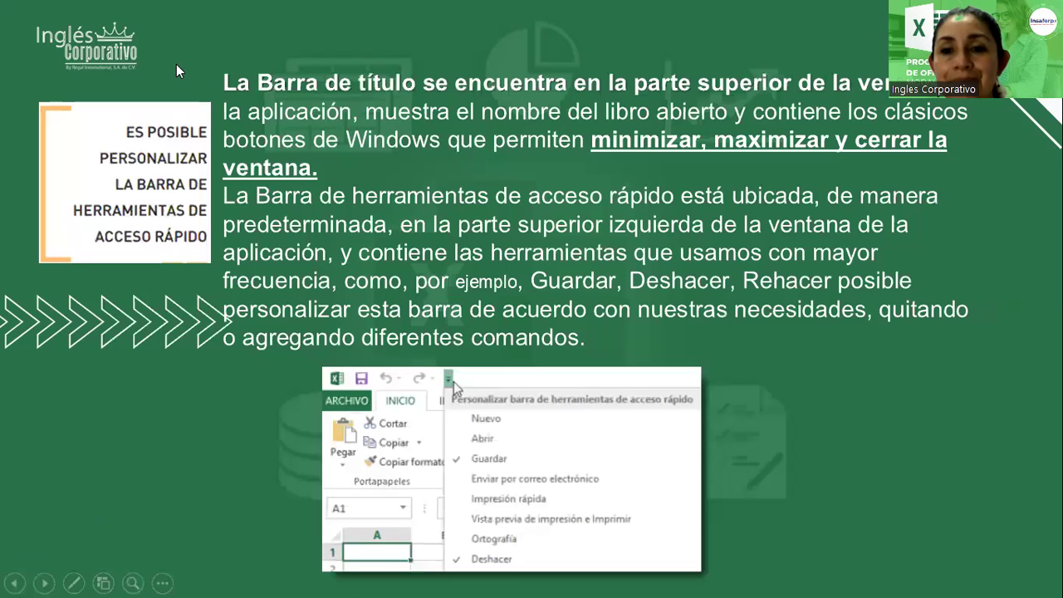
{"action": "left_click", "coordinate": [249, 87]}
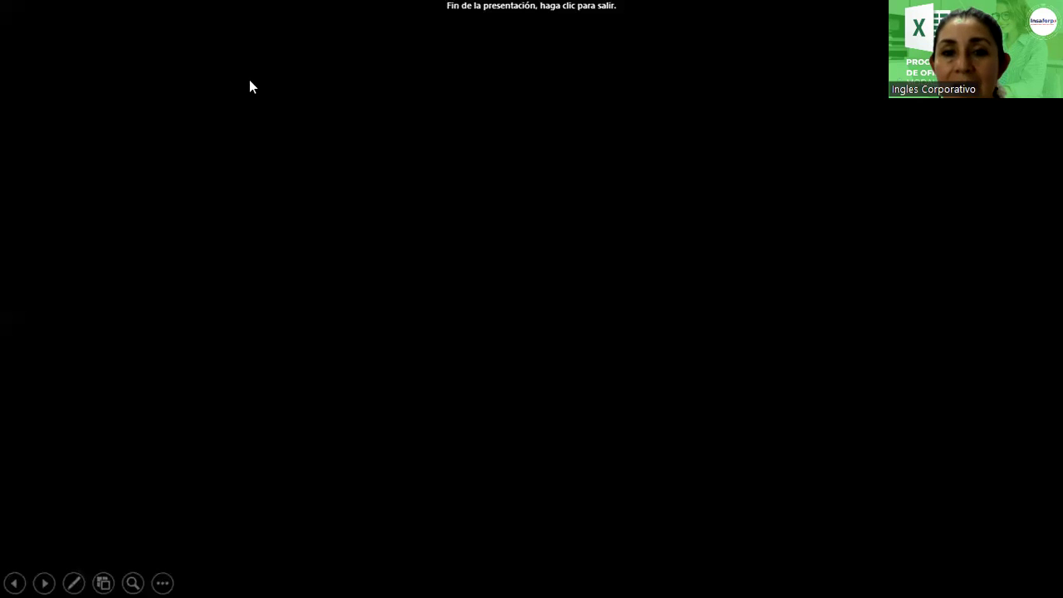
{"action": "key", "text": "Left"}
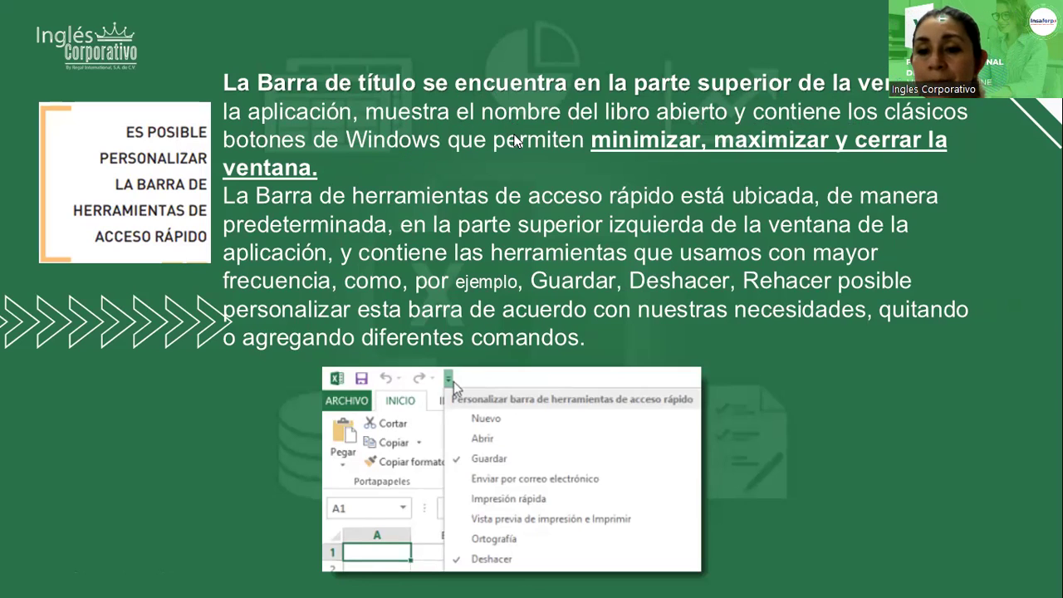
{"action": "key", "text": "alt+Tab"}
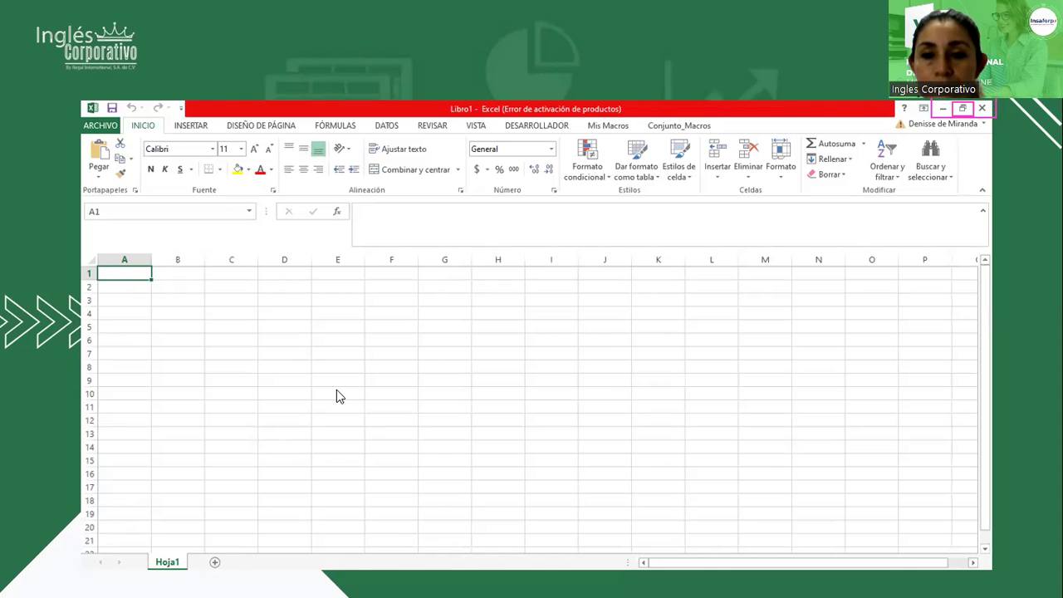
{"action": "key", "text": "alt+Tab"}
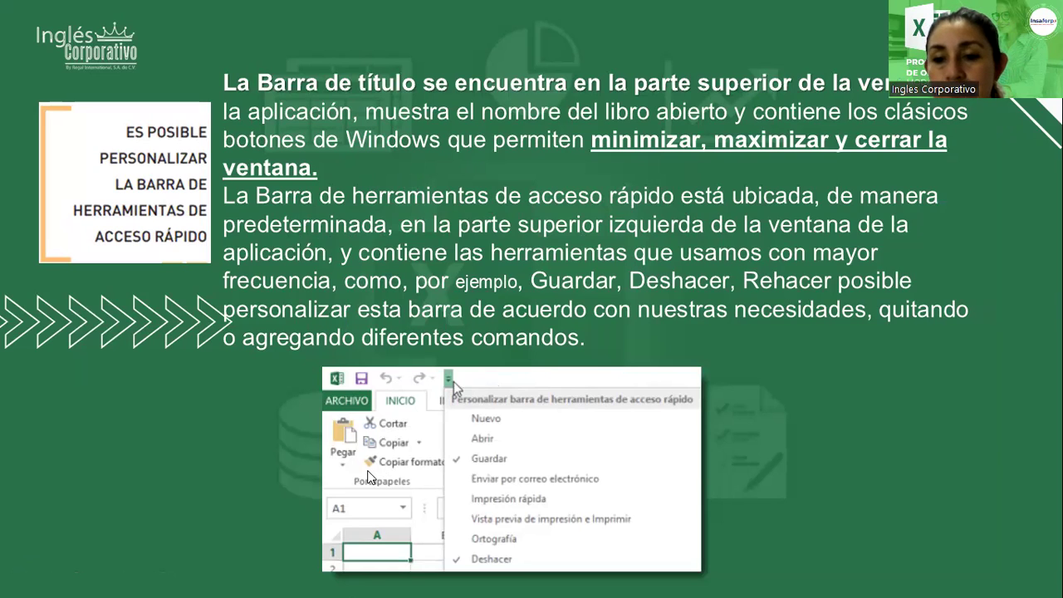
Underline Guardar on the slide and advance to the end-of-show screen
{"action": "left_click_drag", "start_coordinate": [535, 289], "coordinate": [864, 289]}
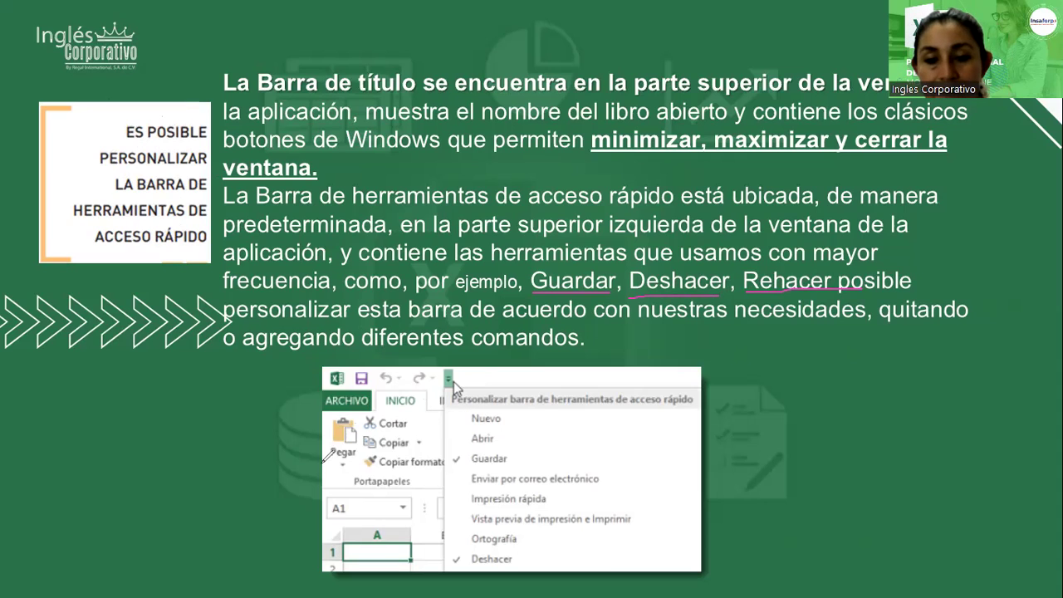
{"action": "left_click", "coordinate": [177, 436]}
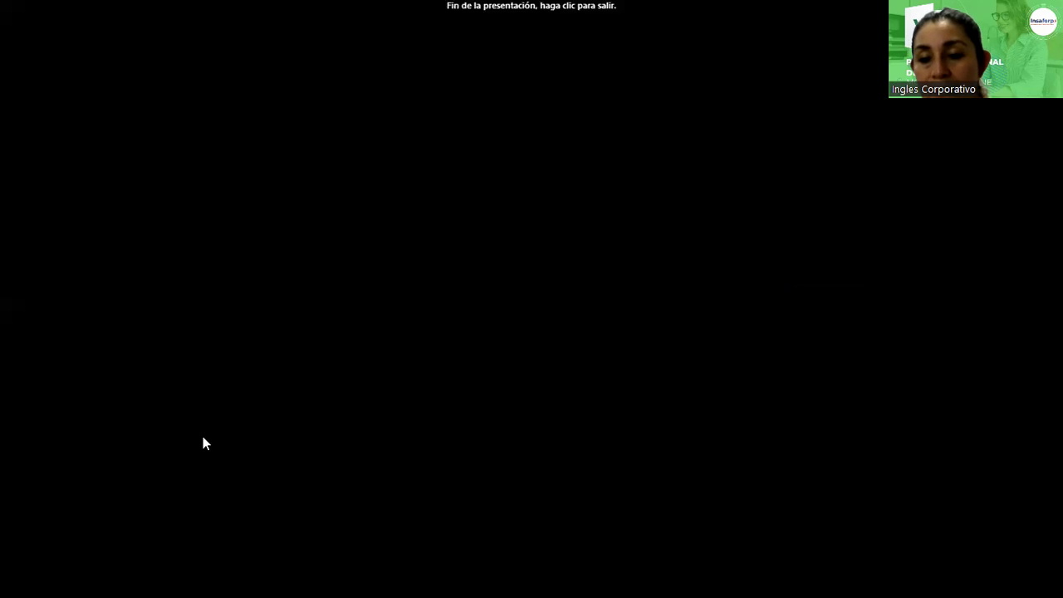
Exit the ended slideshow to bring back the blank Libro1 workbook
{"action": "left_click", "coordinate": [671, 420]}
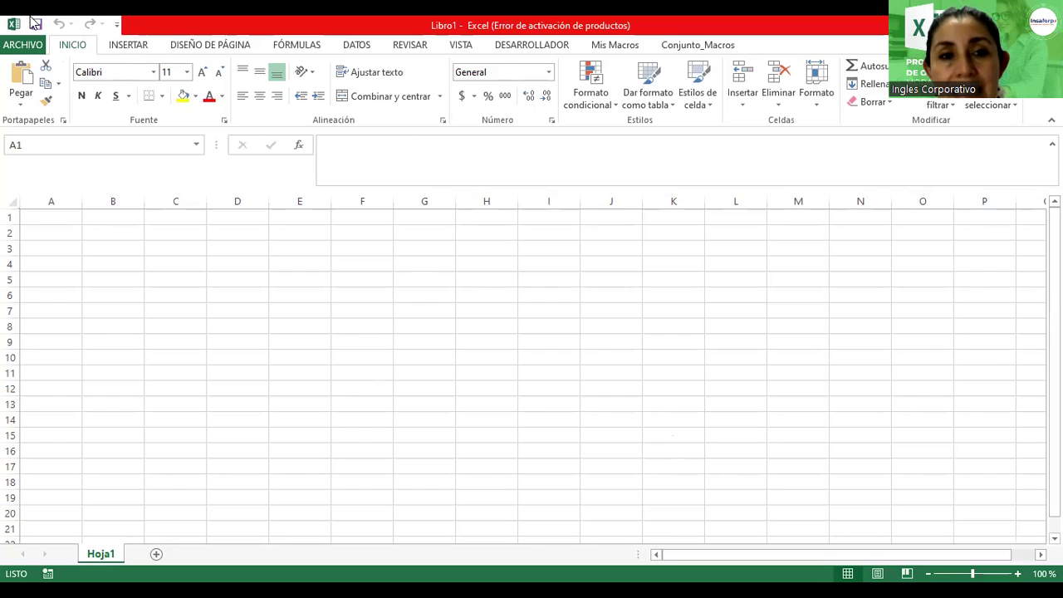
Add Ortografía and Vista previa de impresión e Imprimir to the quick access toolbar
{"action": "left_click", "coordinate": [117, 28]}
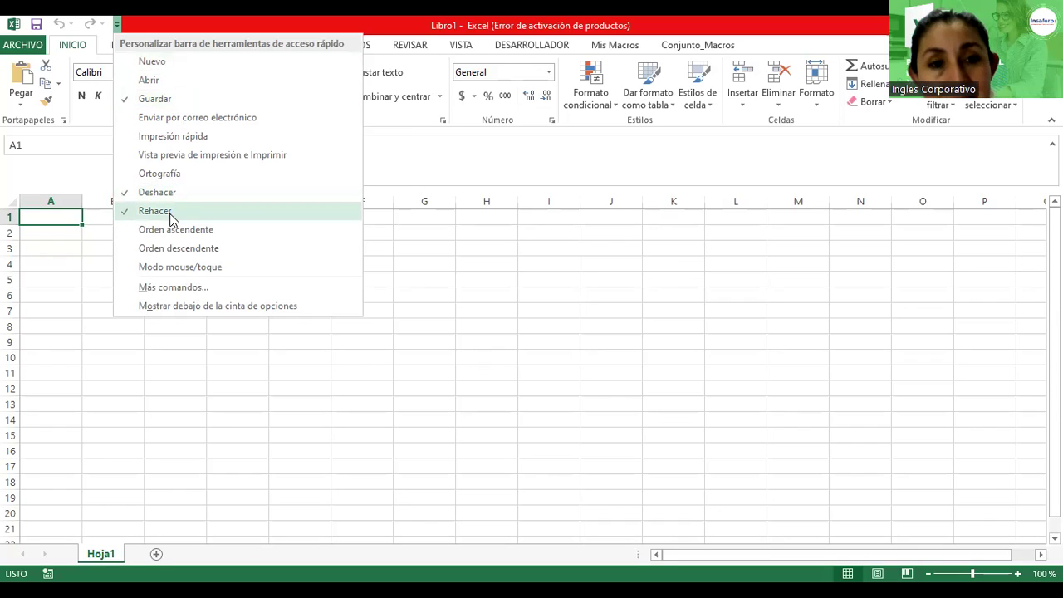
{"action": "left_click", "coordinate": [64, 285]}
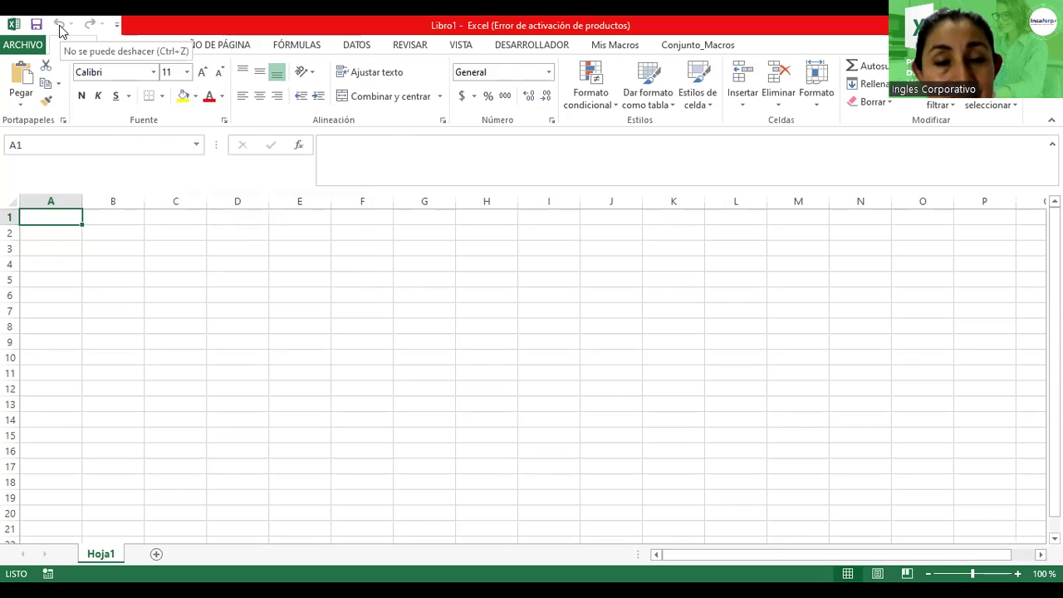
{"action": "left_click", "coordinate": [116, 31]}
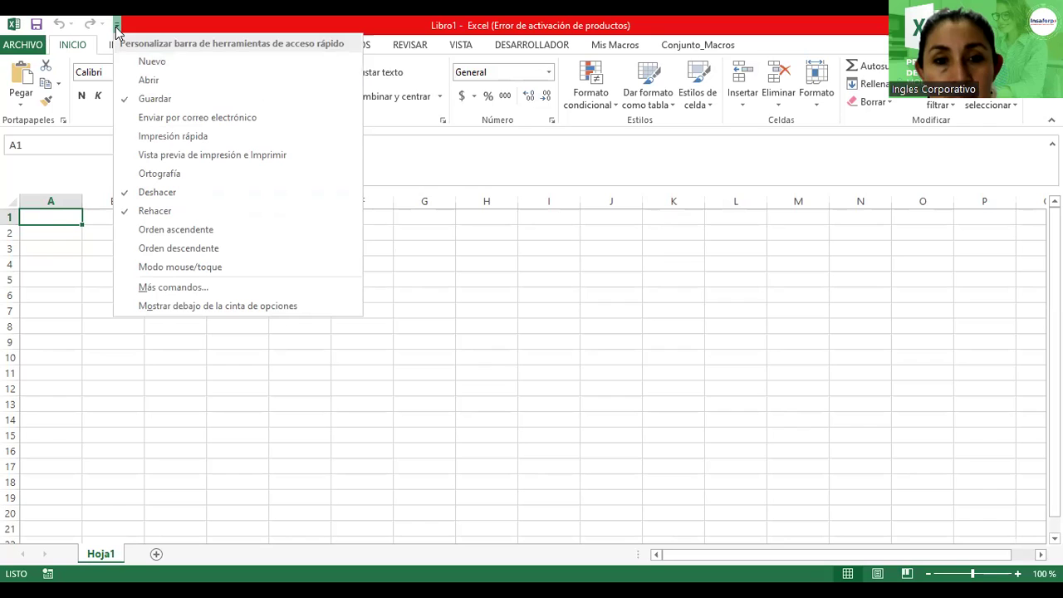
{"action": "left_click", "coordinate": [151, 181]}
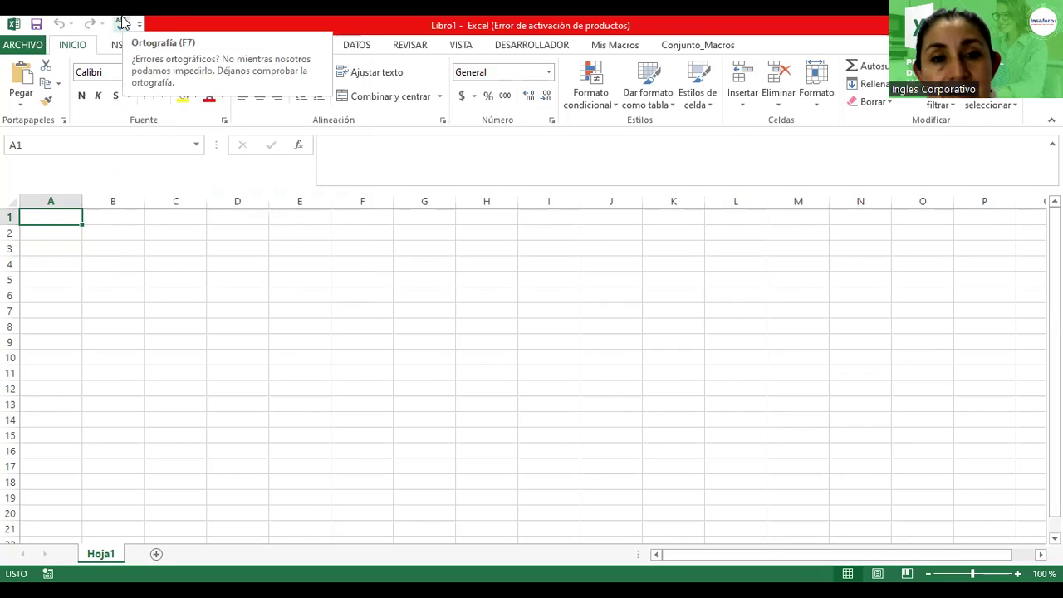
{"action": "left_click", "coordinate": [139, 28]}
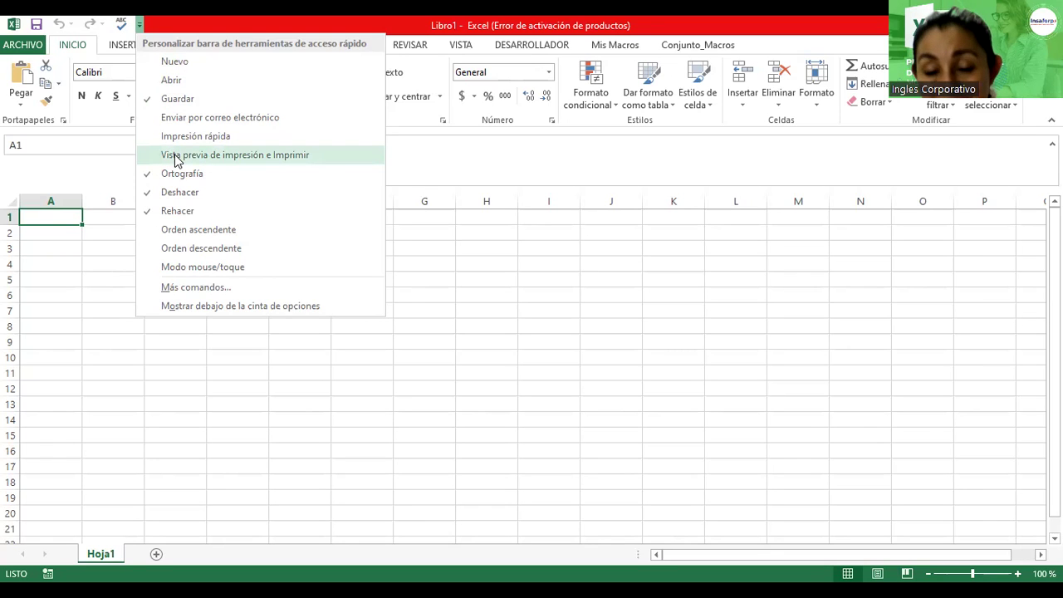
{"action": "left_click", "coordinate": [175, 155]}
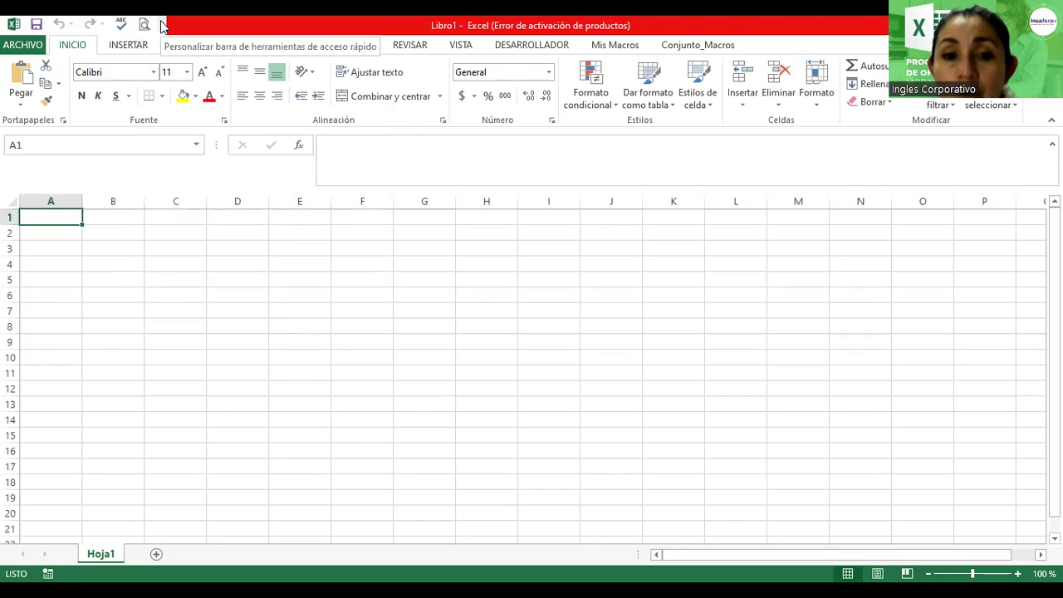
Add the Nuevo command to the quick access toolbar, then select cell C6
{"action": "left_click", "coordinate": [163, 26]}
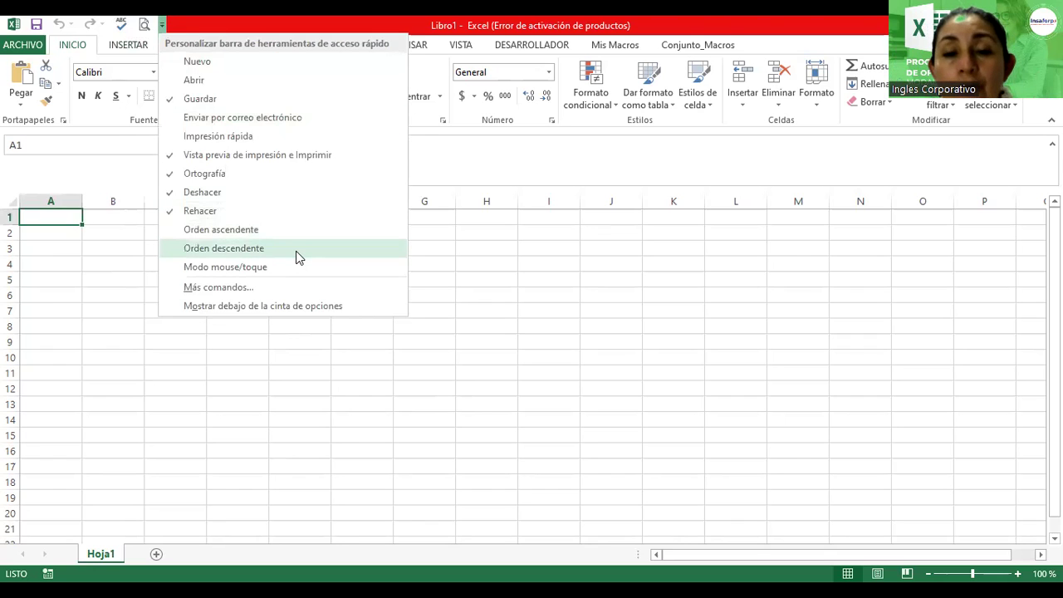
{"action": "left_click", "coordinate": [209, 61]}
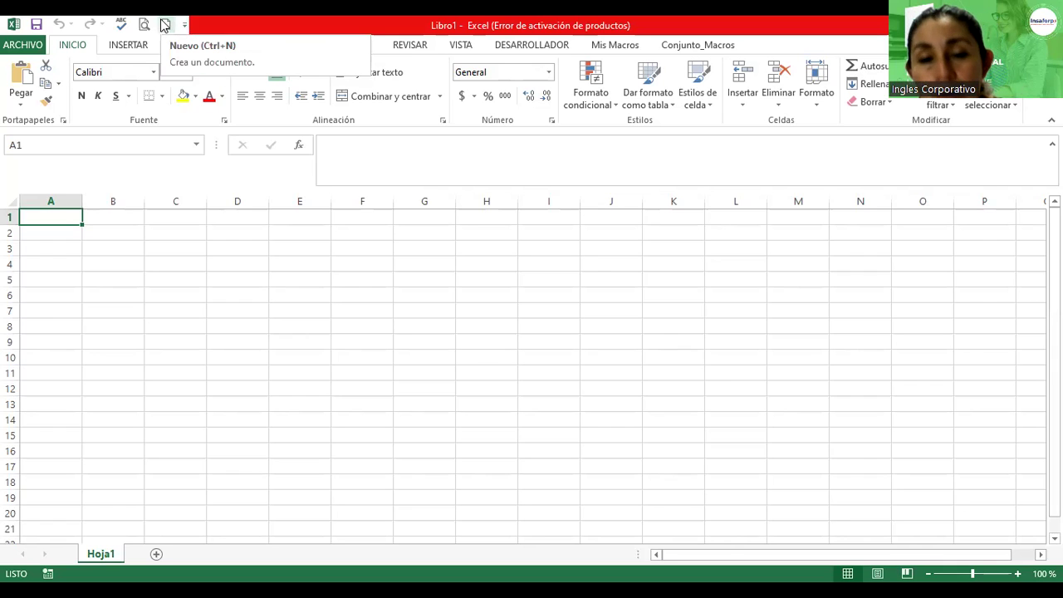
{"action": "left_click", "coordinate": [191, 295]}
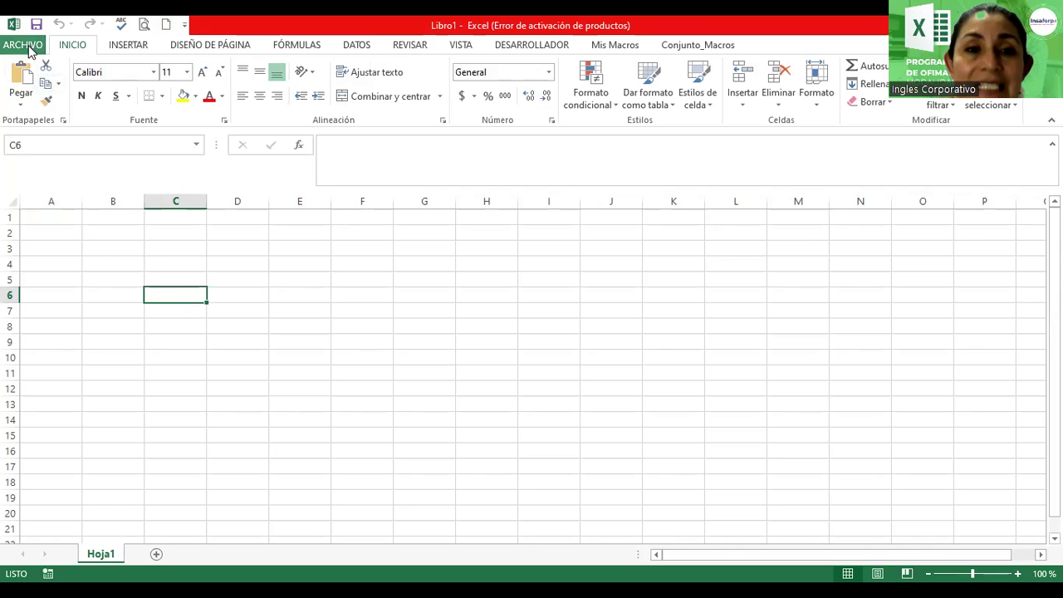
{"action": "left_click", "coordinate": [23, 45]}
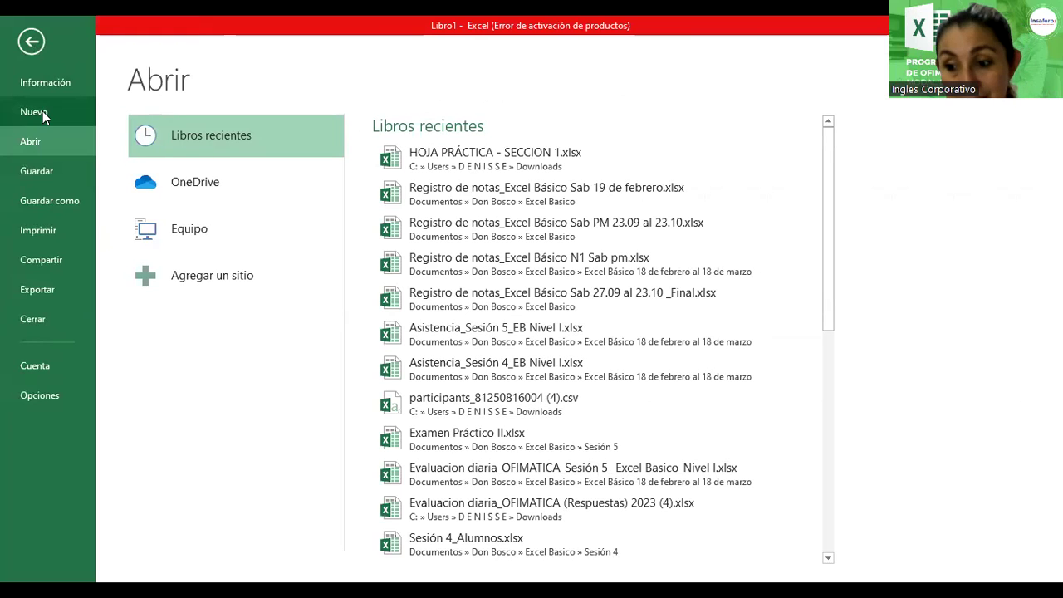
{"action": "key", "text": "Escape"}
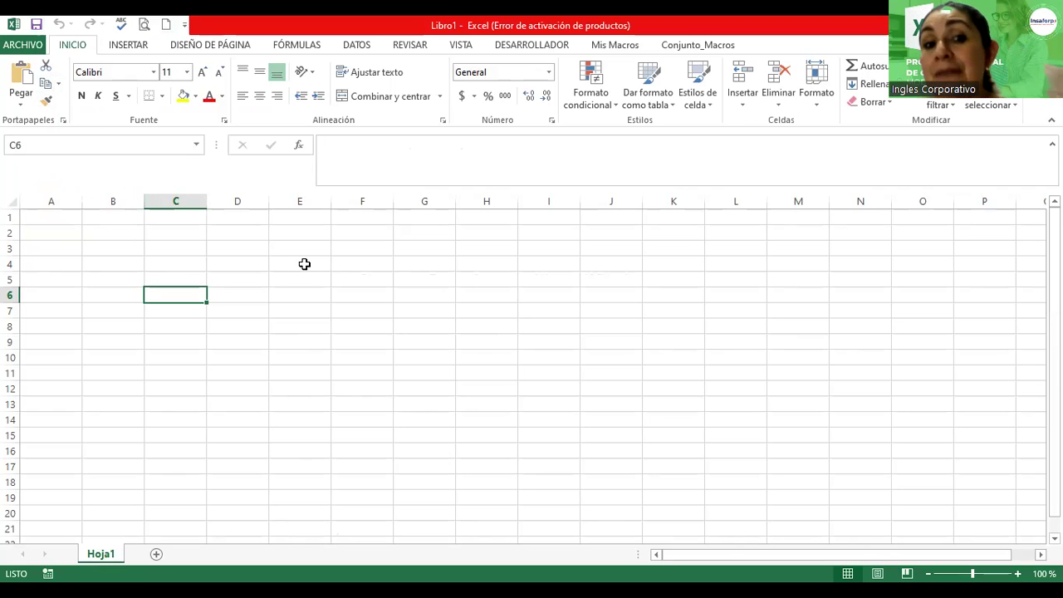
{"action": "left_click", "coordinate": [11, 51]}
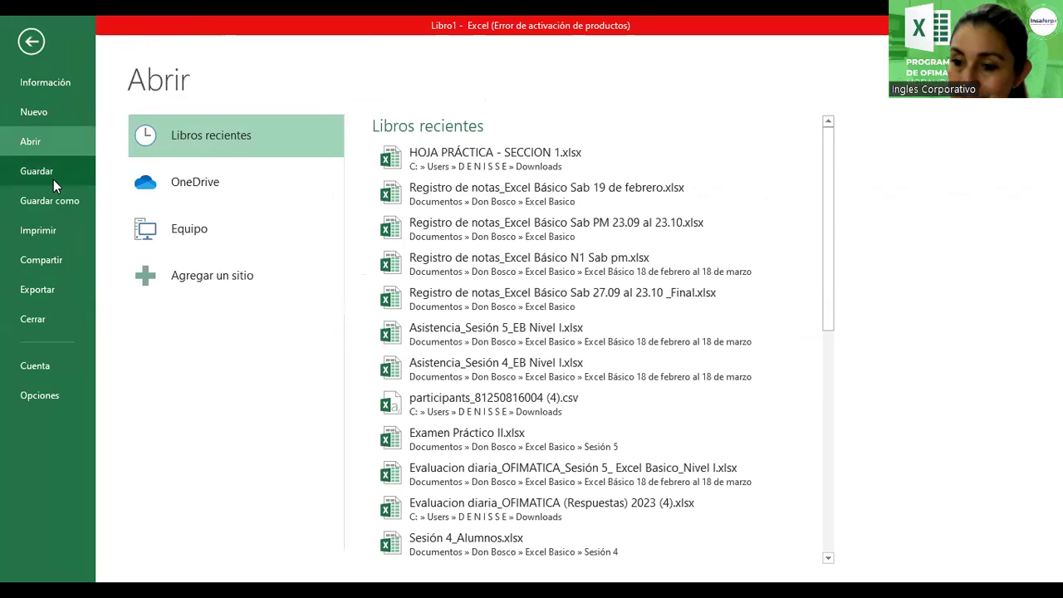
{"action": "left_click", "coordinate": [33, 42]}
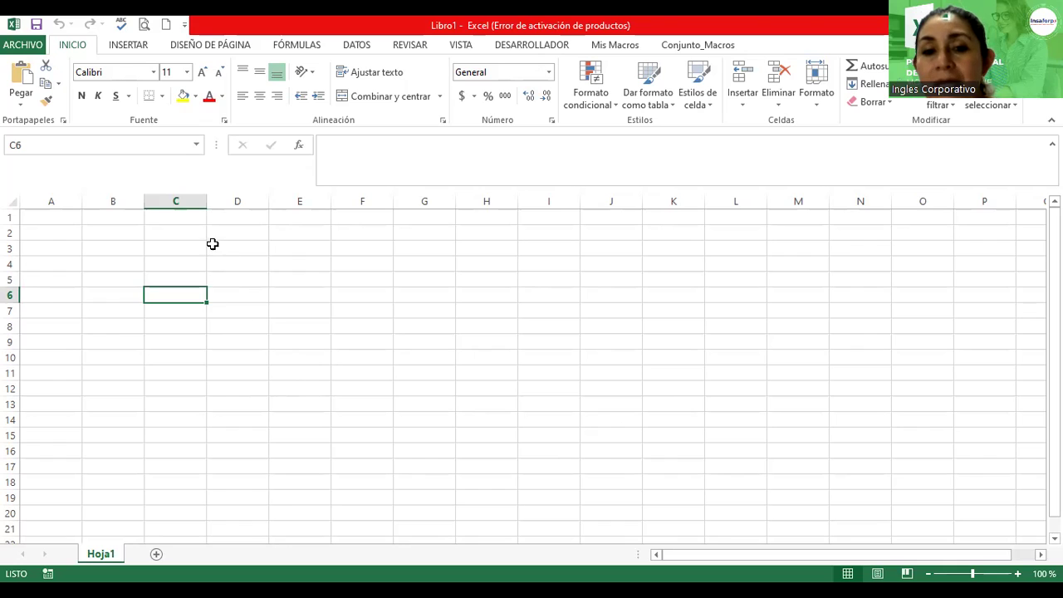
From cell D3, jump to the sheet's last column XFD and view the space beyond it
{"action": "left_click", "coordinate": [249, 248]}
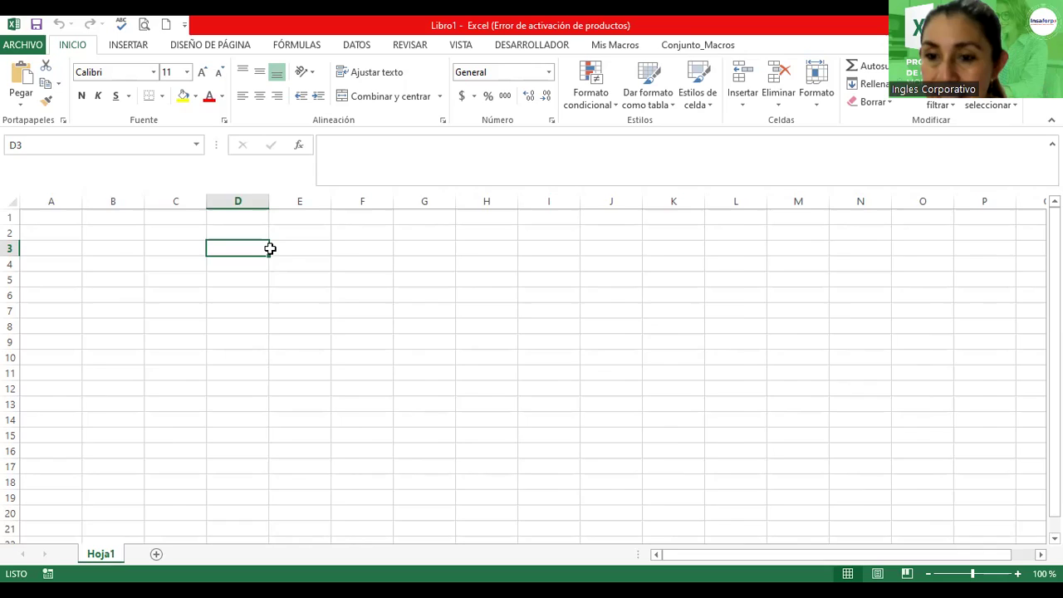
{"action": "key", "text": "ctrl+Right"}
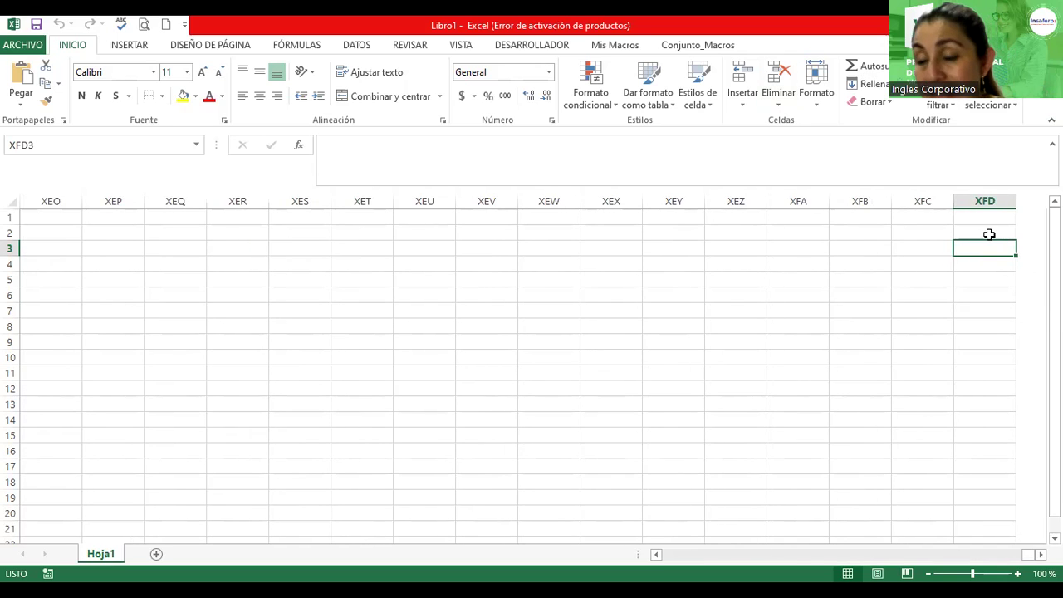
{"action": "left_click", "coordinate": [1041, 554]}
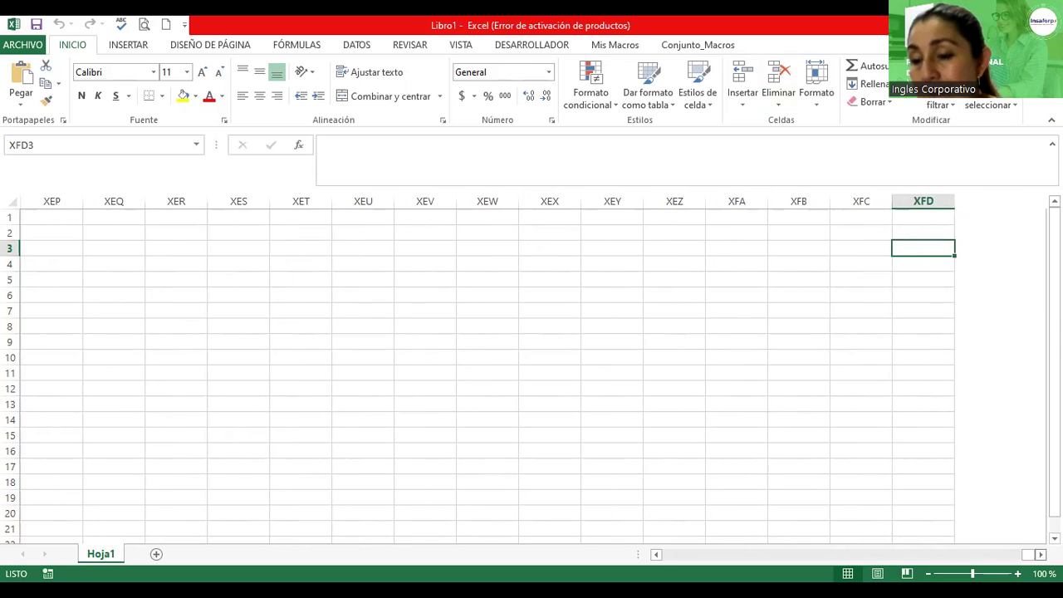
{"action": "left_click", "coordinate": [1041, 554]}
{"action": "left_click", "coordinate": [1041, 555]}
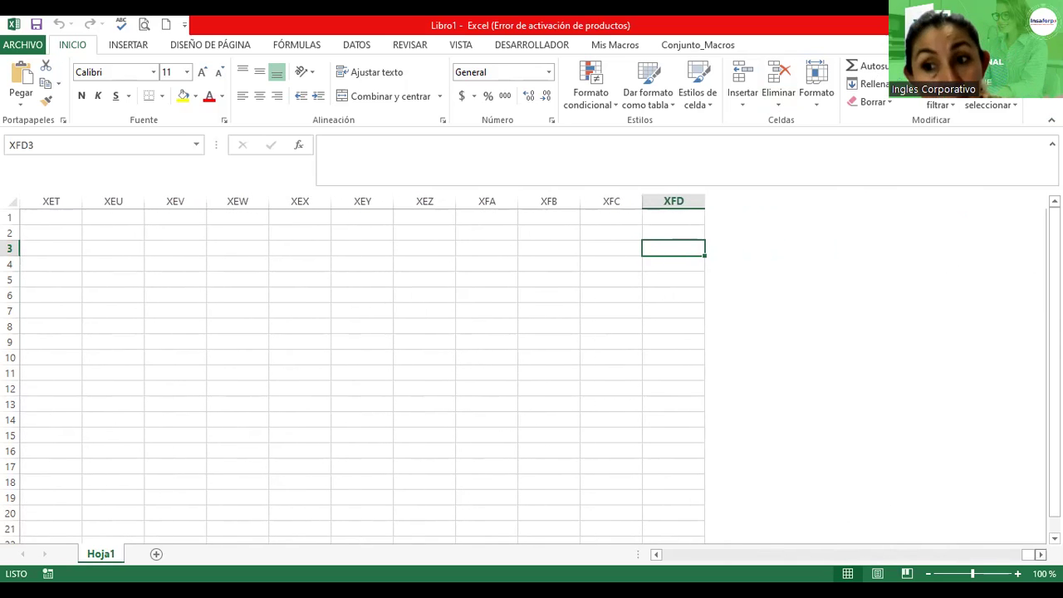
{"action": "left_click", "coordinate": [1041, 555]}
{"action": "left_click", "coordinate": [1041, 554]}
{"action": "left_click", "coordinate": [1041, 555]}
{"action": "left_click", "coordinate": [1042, 554]}
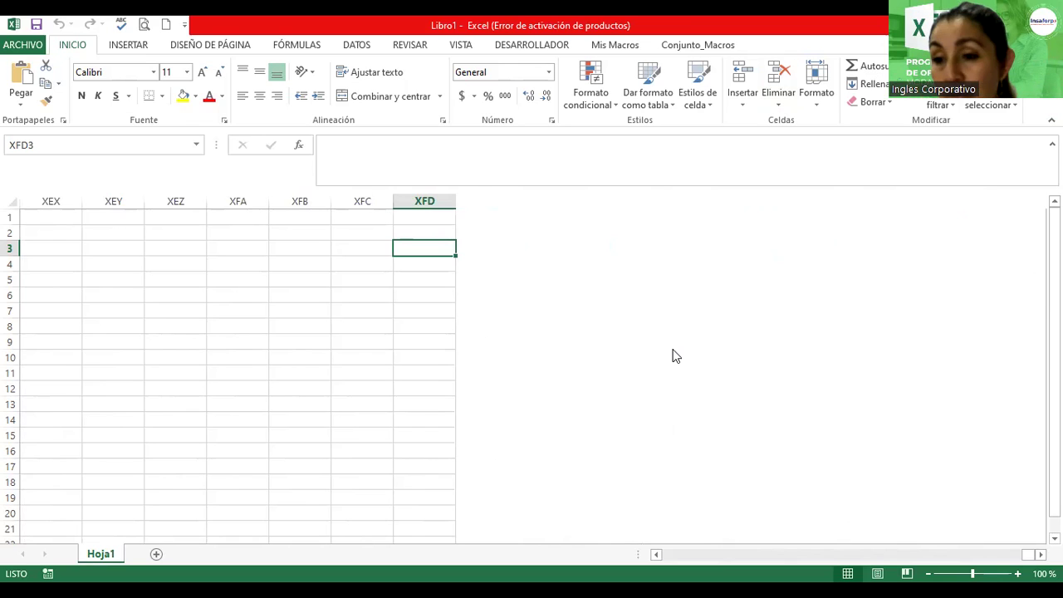
Select column XFD, then return to A1 and zoom the sheet to 310%
{"action": "left_click", "coordinate": [413, 197]}
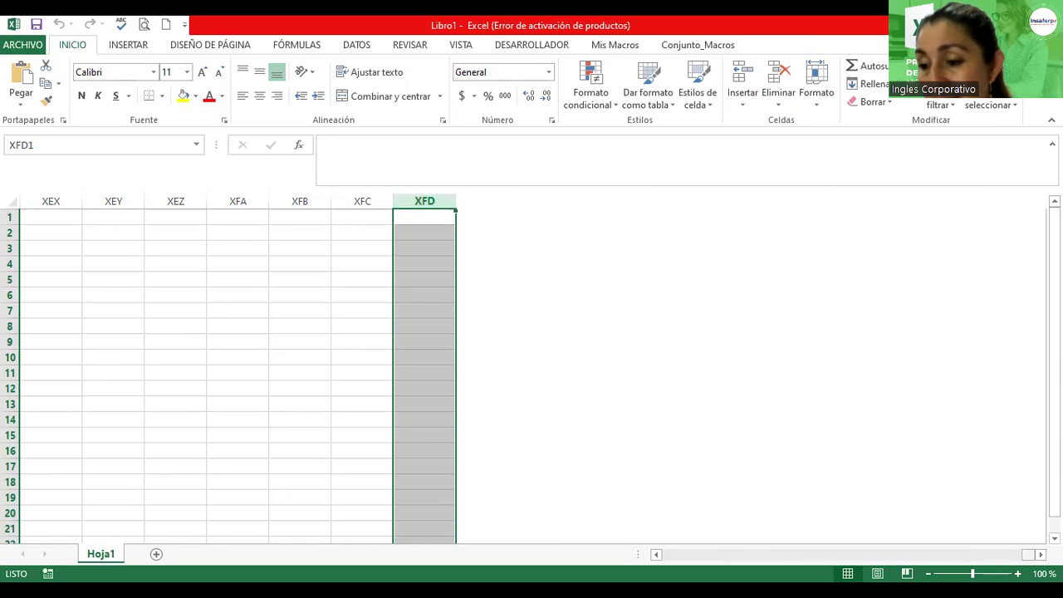
{"action": "left_click", "coordinate": [1041, 555]}
{"action": "scroll", "coordinate": [214, 369], "scroll_direction": "right", "scroll_amount": 5}
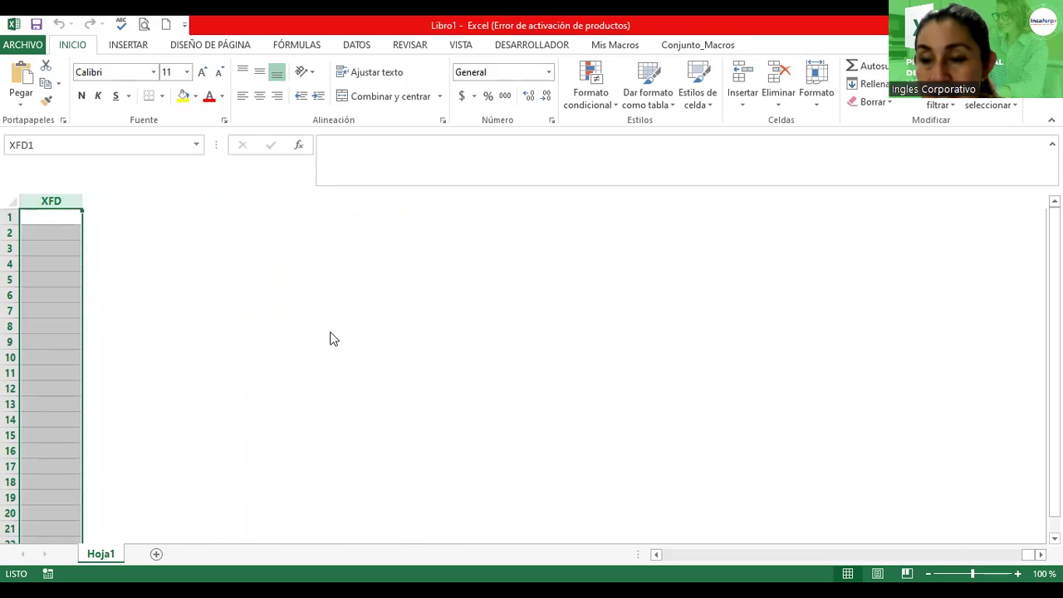
{"action": "mouse_move", "coordinate": [1035, 554]}
{"action": "left_mouse_down"}
{"action": "mouse_move", "coordinate": [933, 567]}
{"action": "mouse_move", "coordinate": [658, 565]}
{"action": "left_mouse_up"}
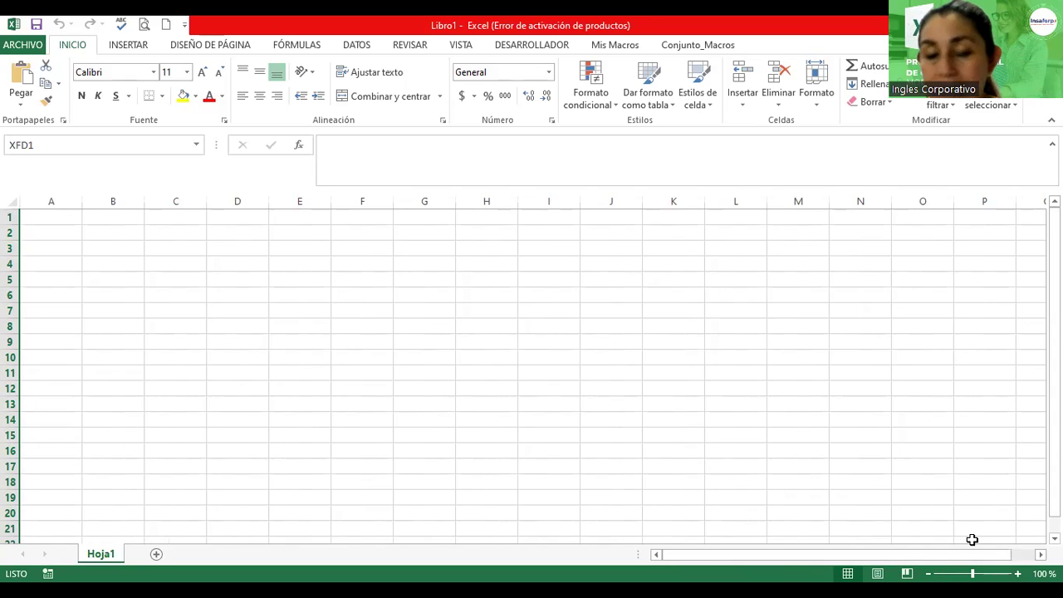
{"action": "key", "text": "ctrl+Home"}
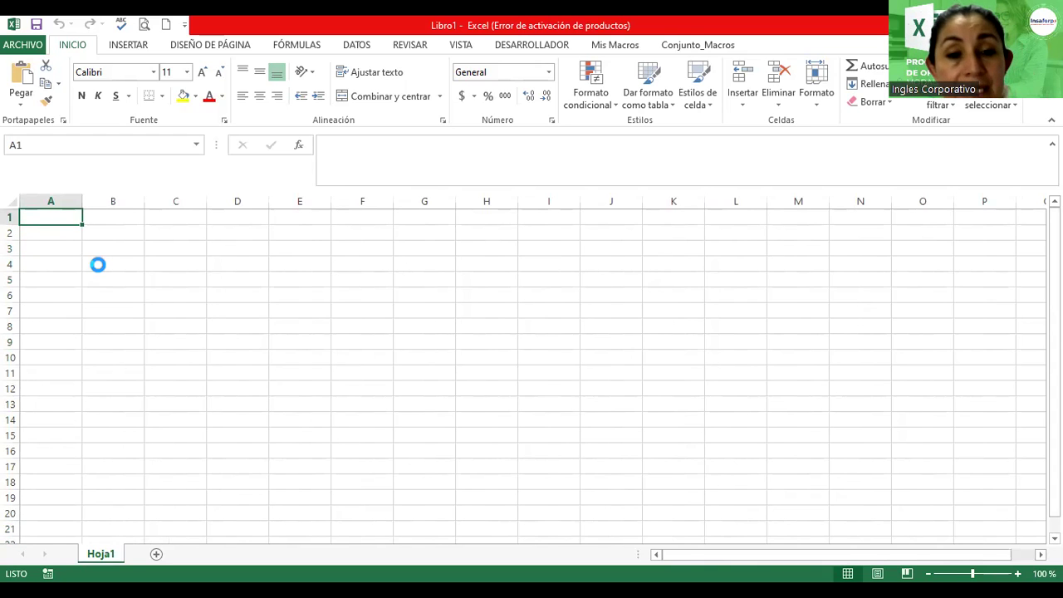
{"action": "scroll", "coordinate": [98, 264], "scroll_direction": "up", "scroll_amount": 14, "text": "ctrl"}
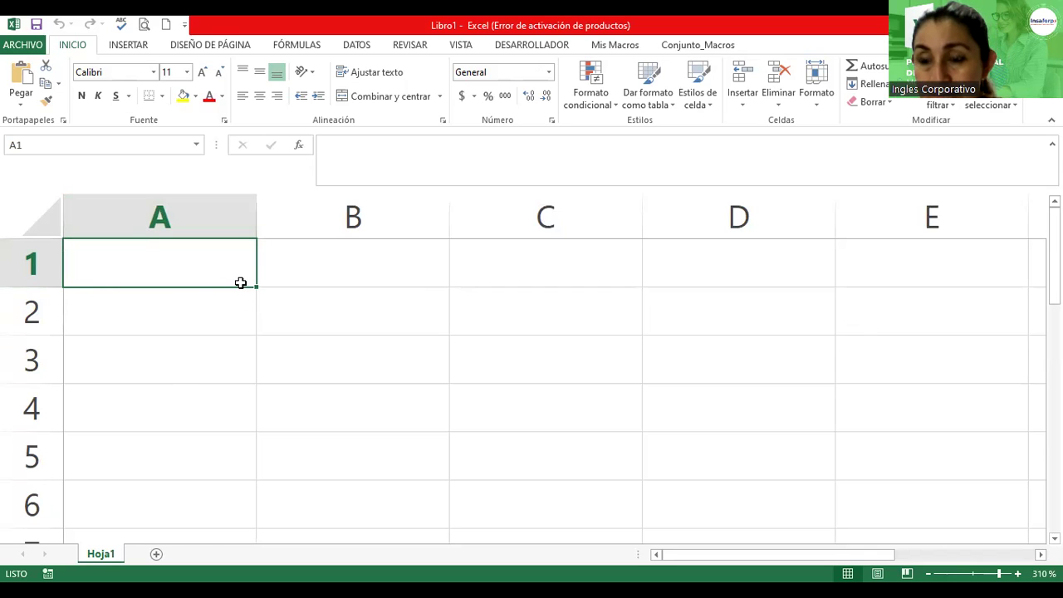
{"action": "left_click", "coordinate": [537, 316]}
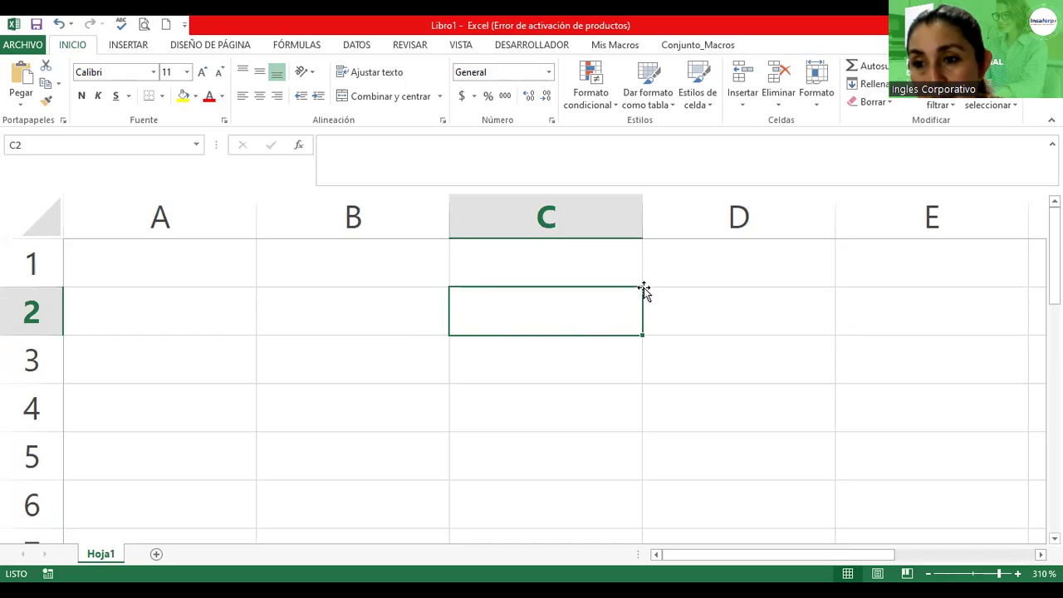
{"action": "left_click", "coordinate": [357, 367]}
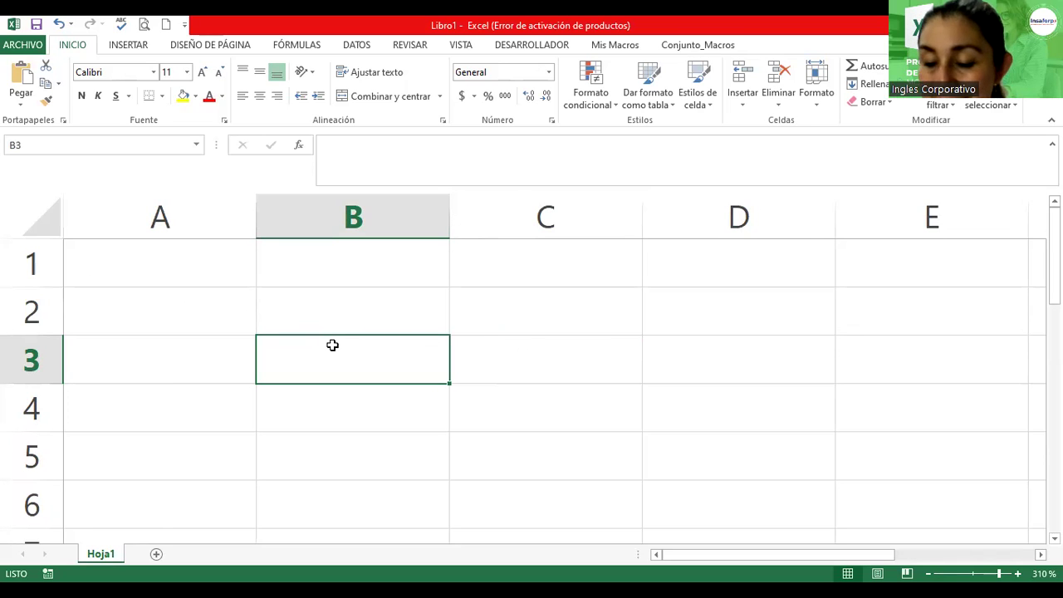
{"action": "key", "text": "ctrl+Down"}
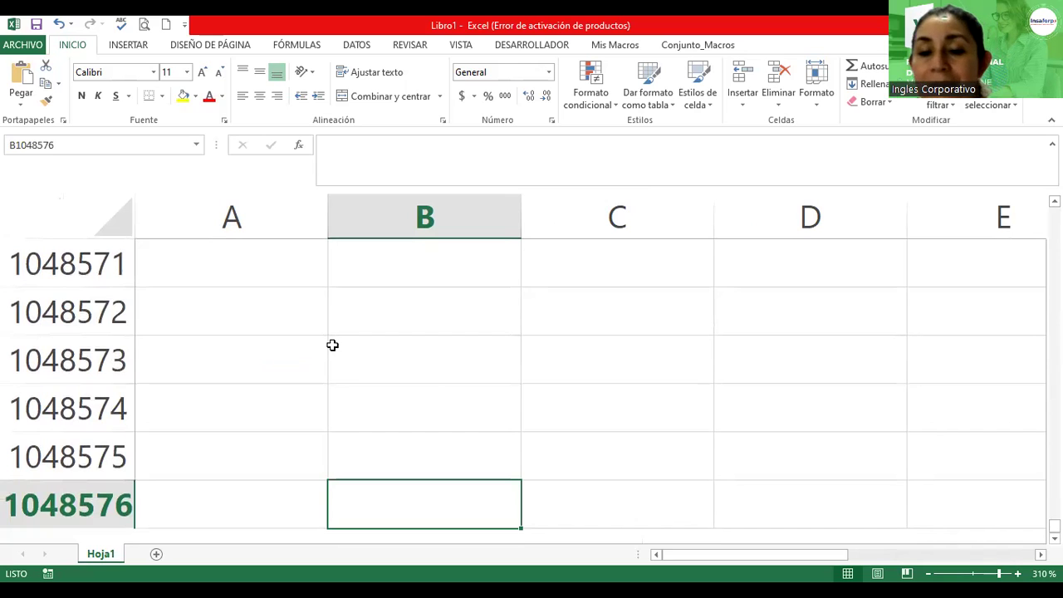
{"action": "scroll", "coordinate": [332, 345], "scroll_direction": "down", "scroll_amount": 1}
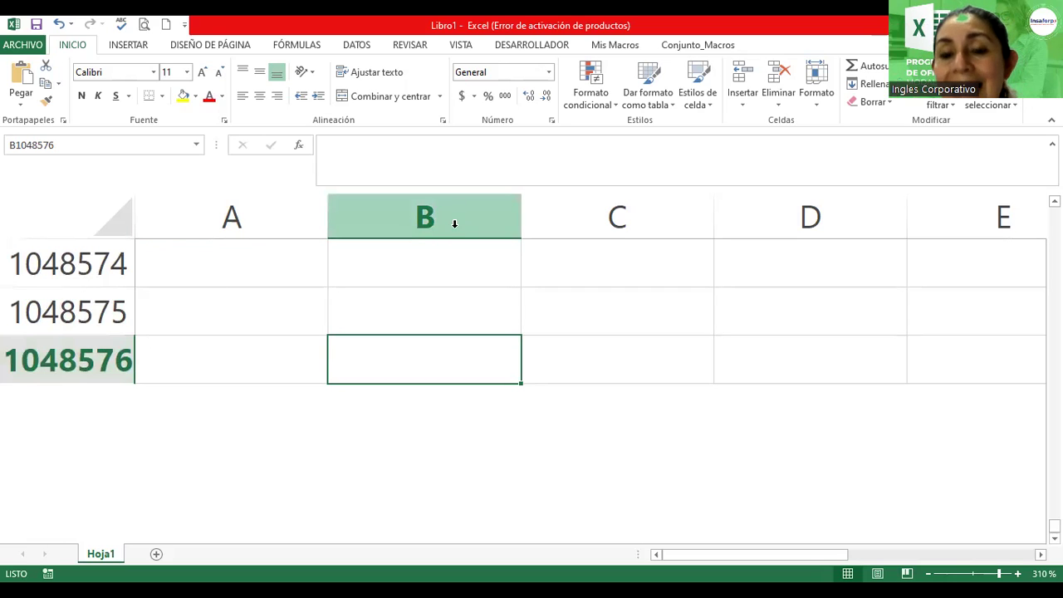
{"action": "left_click_drag", "start_coordinate": [111, 368], "coordinate": [81, 358]}
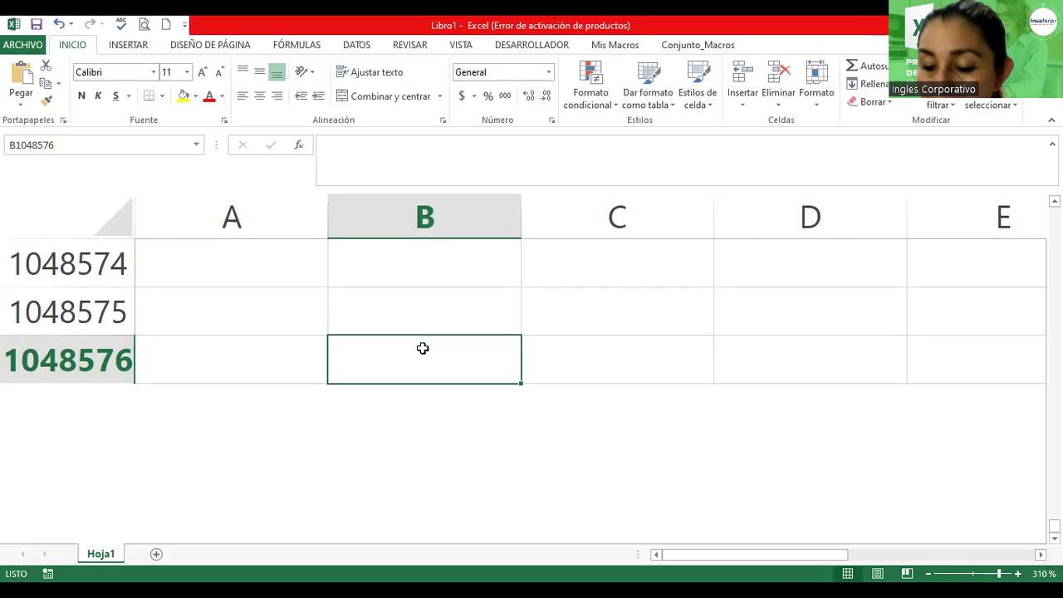
{"action": "key", "text": "ctrl+Up"}
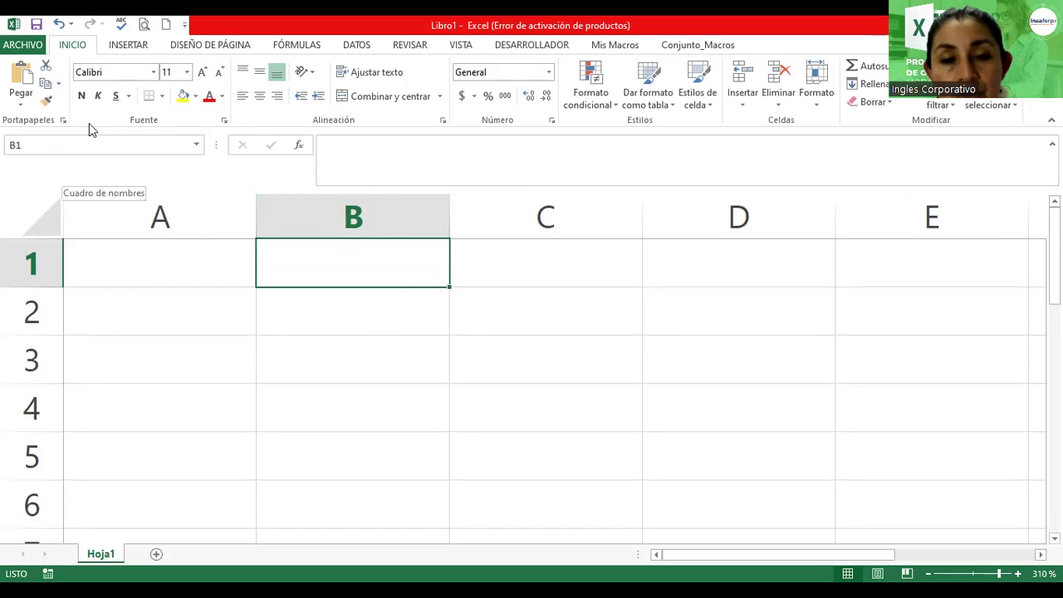
Enter L5833 in the Name Box to jump to that cell
{"action": "left_click", "coordinate": [37, 144]}
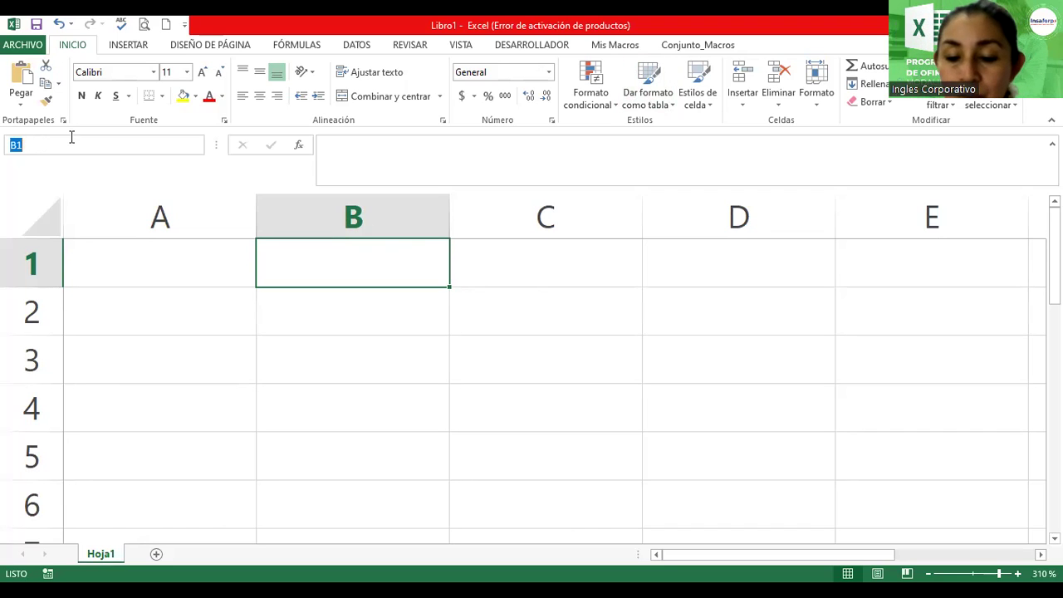
{"action": "key", "text": "BackSpace"}
{"action": "type", "text": "L"}
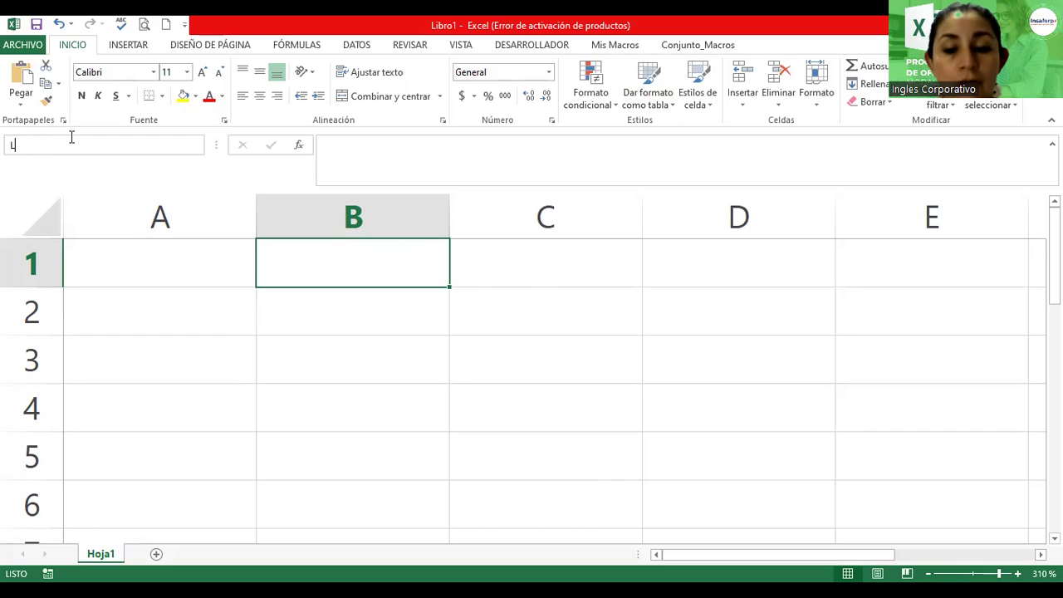
{"action": "type", "text": "5833"}
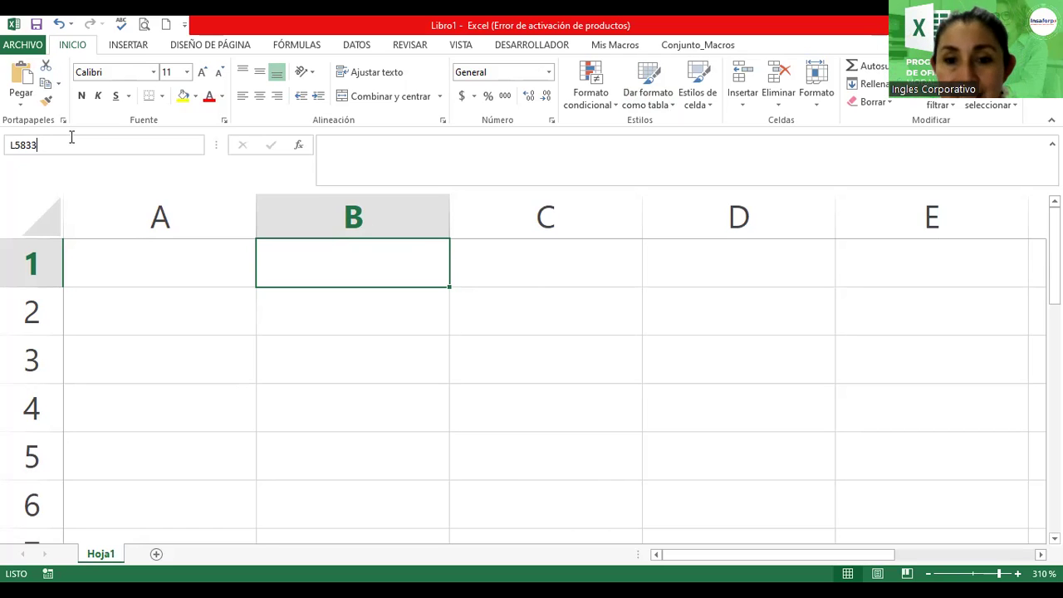
{"action": "key", "text": "Return"}
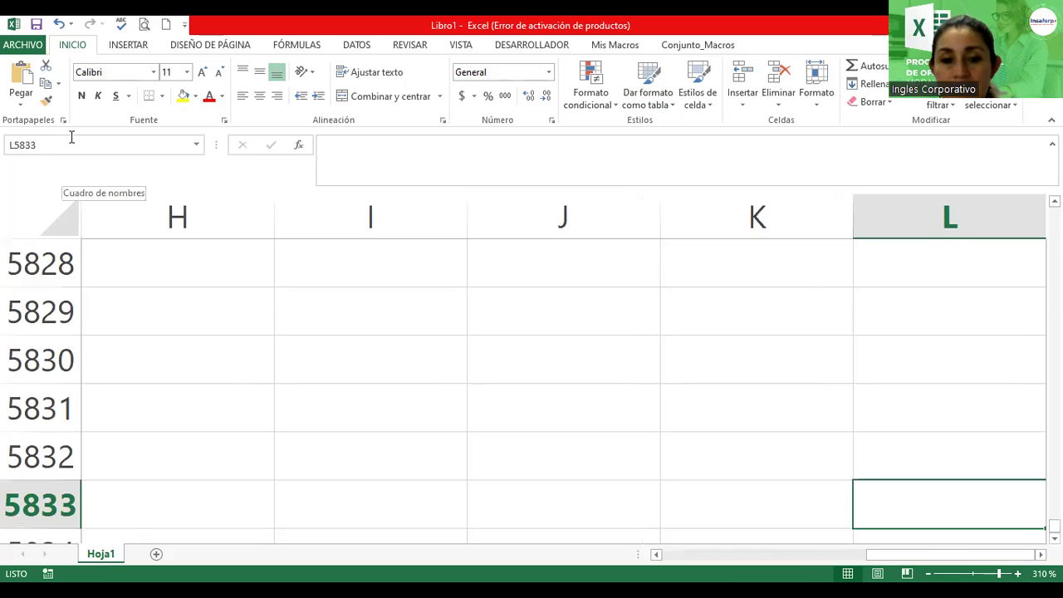
Zoom out slightly at row 5833, then jump back to cell A1 with Ctrl+Home
{"action": "scroll", "coordinate": [449, 343], "scroll_direction": "down", "scroll_amount": 1}
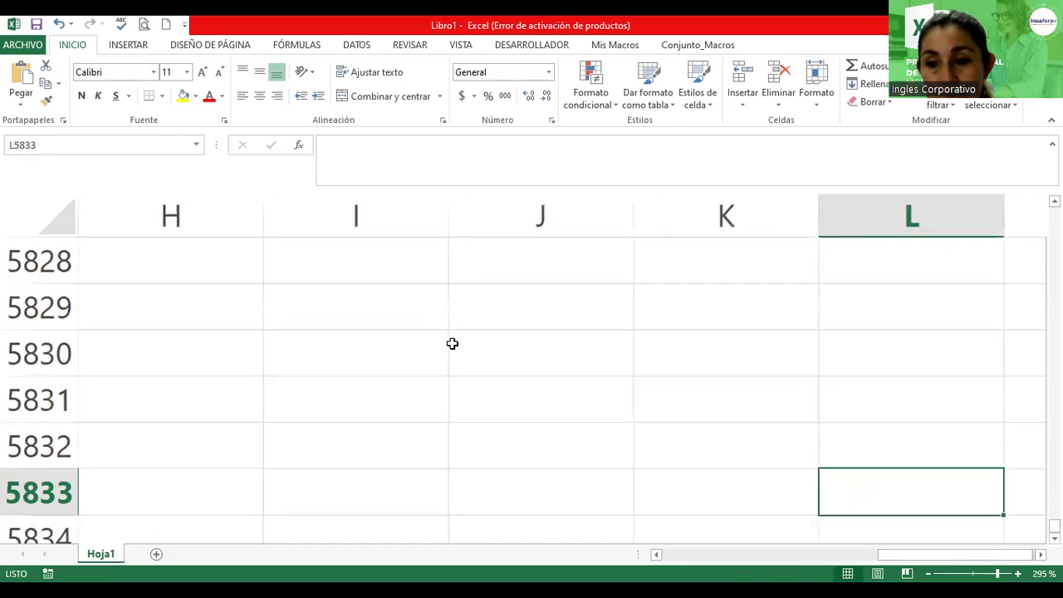
{"action": "scroll", "coordinate": [451, 343], "scroll_direction": "down", "scroll_amount": 1}
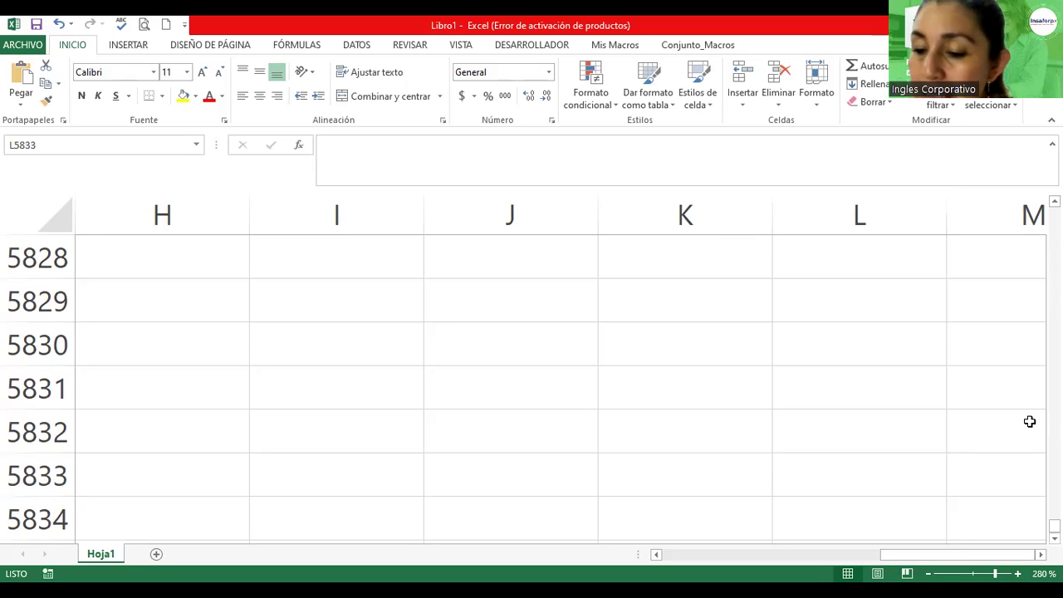
{"action": "key", "text": "ctrl+Home"}
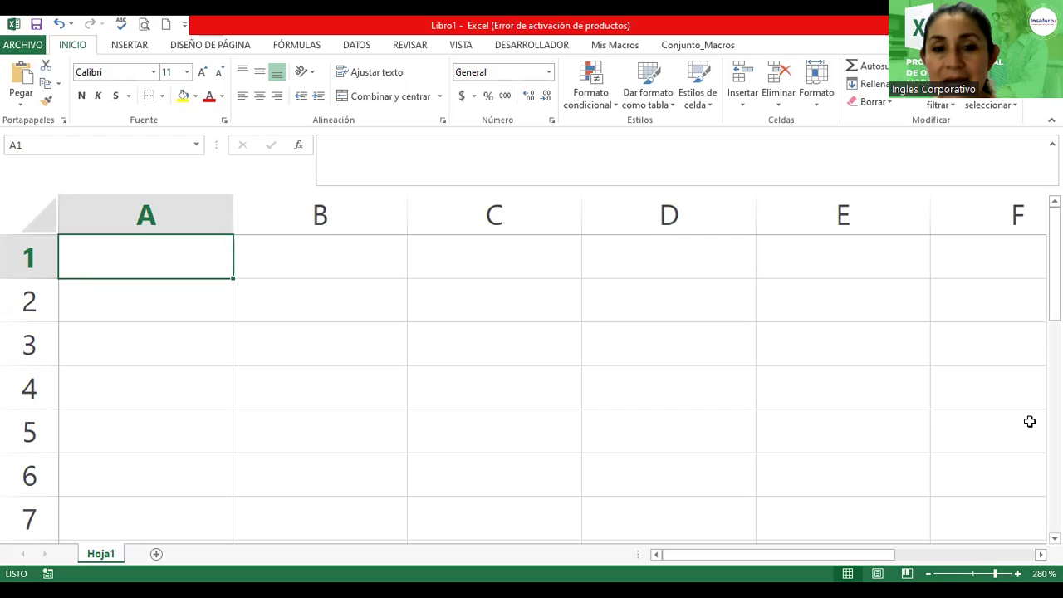
Select D5 and C5, returning to A1 after each, and zoom out to 175%
{"action": "left_click", "coordinate": [657, 430]}
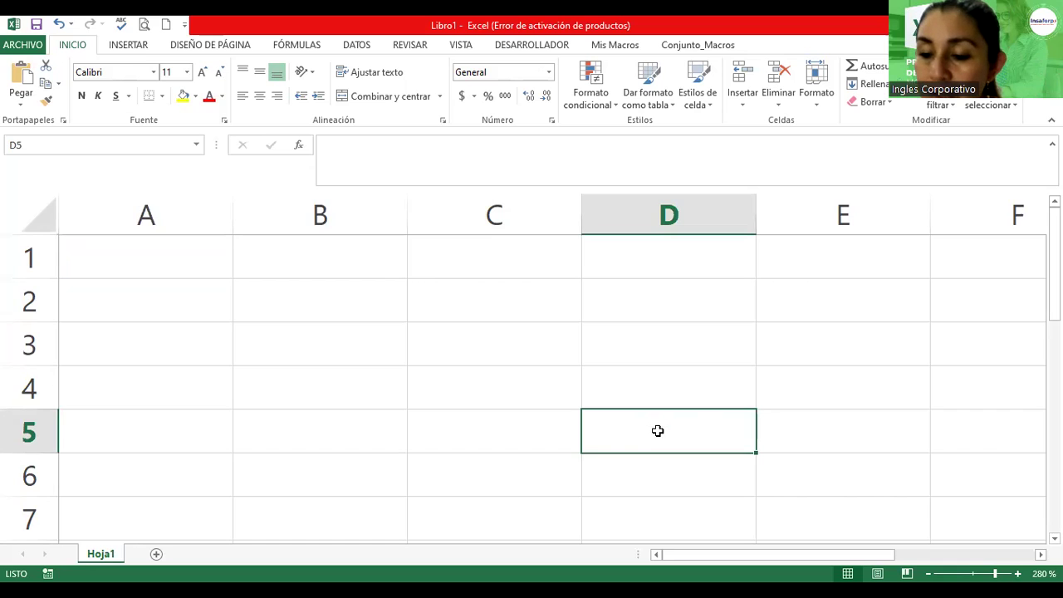
{"action": "key", "text": "ctrl+Home"}
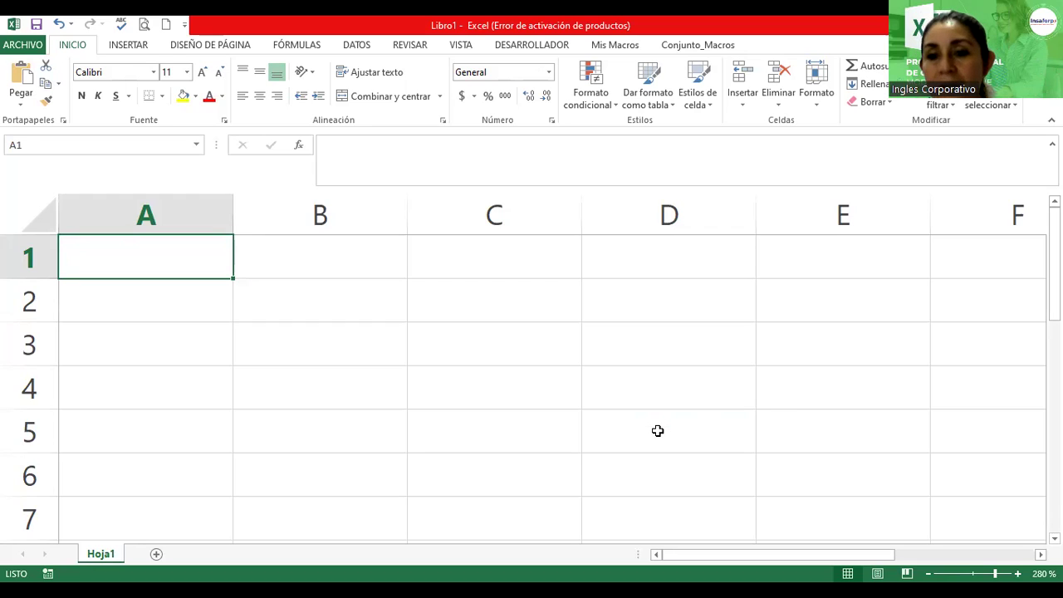
{"action": "left_click", "coordinate": [510, 430]}
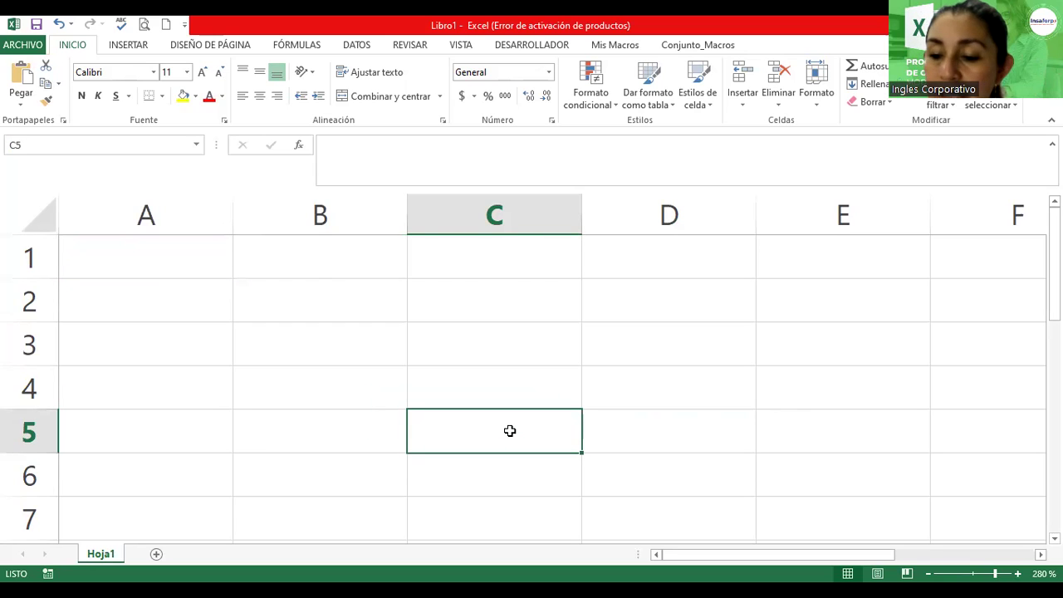
{"action": "key", "text": "ctrl+Home"}
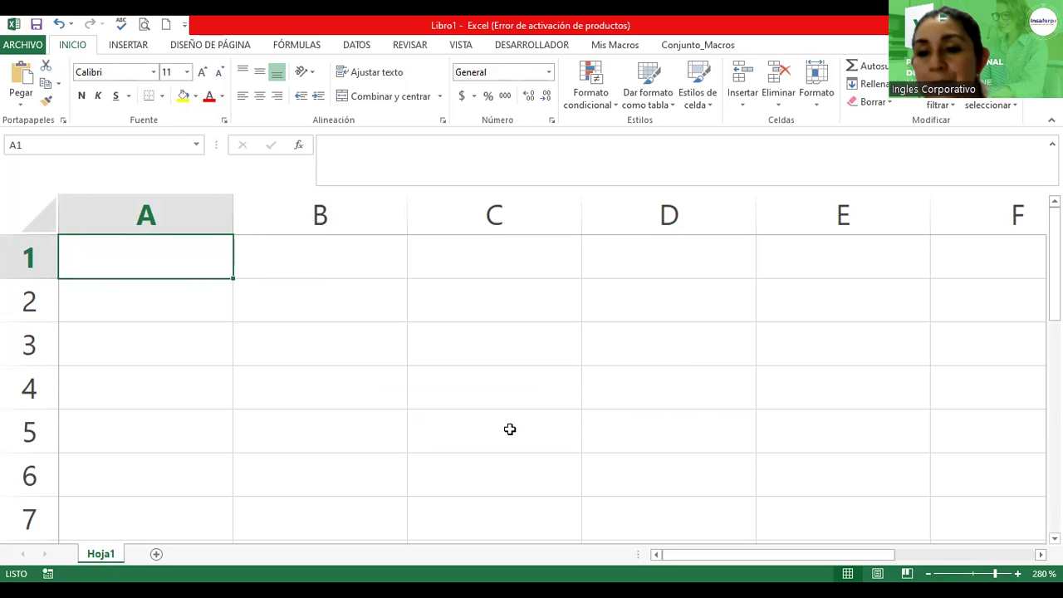
{"action": "scroll", "coordinate": [500, 384], "scroll_direction": "down", "scroll_amount": 2, "text": "ctrl"}
{"action": "scroll", "coordinate": [500, 384], "scroll_direction": "down", "scroll_amount": 1, "text": "ctrl"}
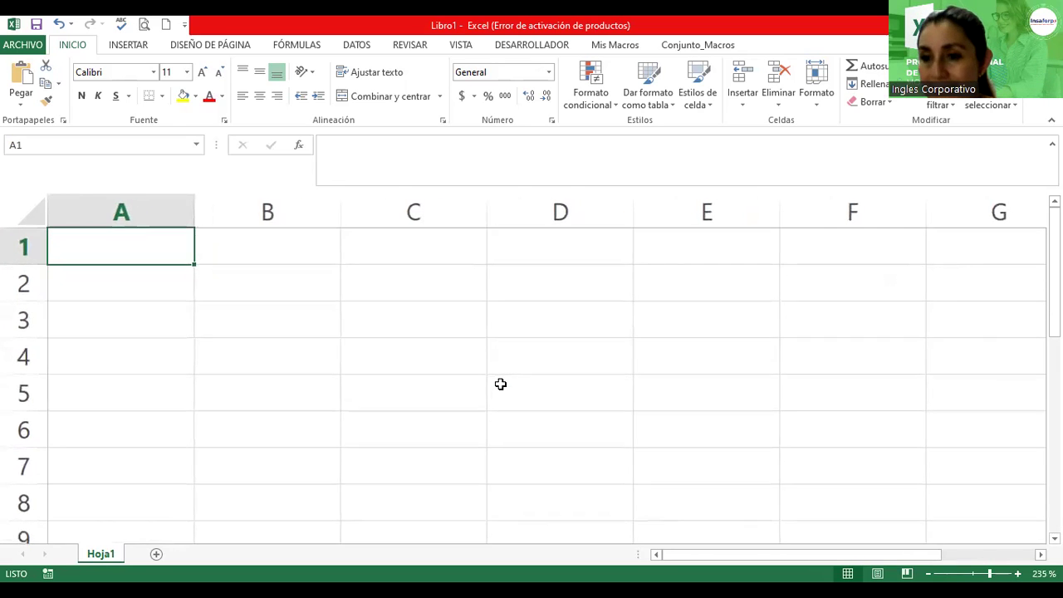
{"action": "scroll", "coordinate": [500, 383], "scroll_direction": "down", "scroll_amount": 1, "text": "ctrl"}
{"action": "scroll", "coordinate": [500, 384], "scroll_direction": "down", "scroll_amount": 1, "text": "ctrl"}
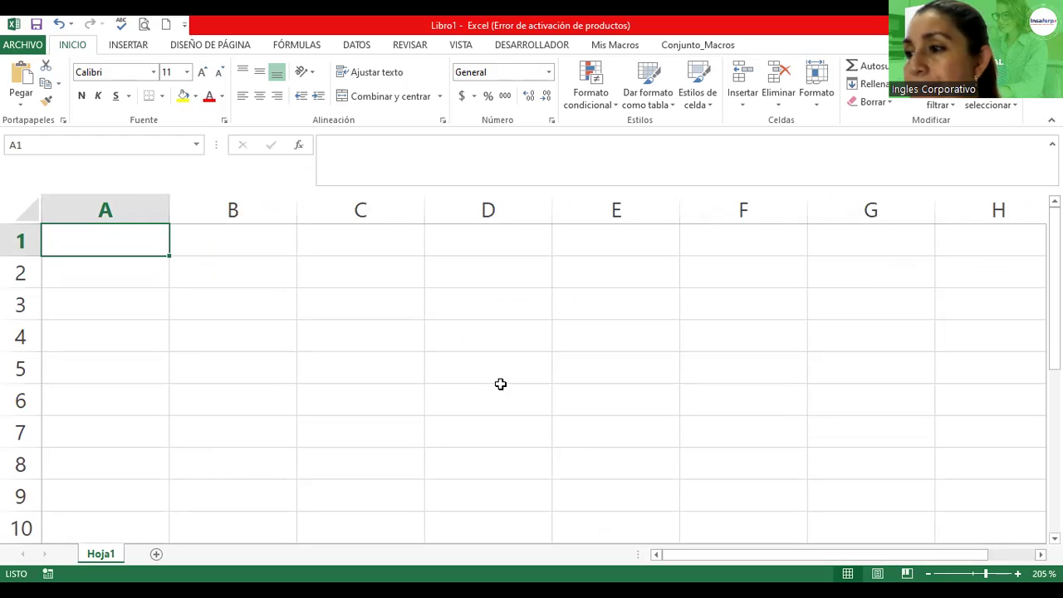
Select C5 and B4, then select the block B2:E8
{"action": "left_click", "coordinate": [407, 378]}
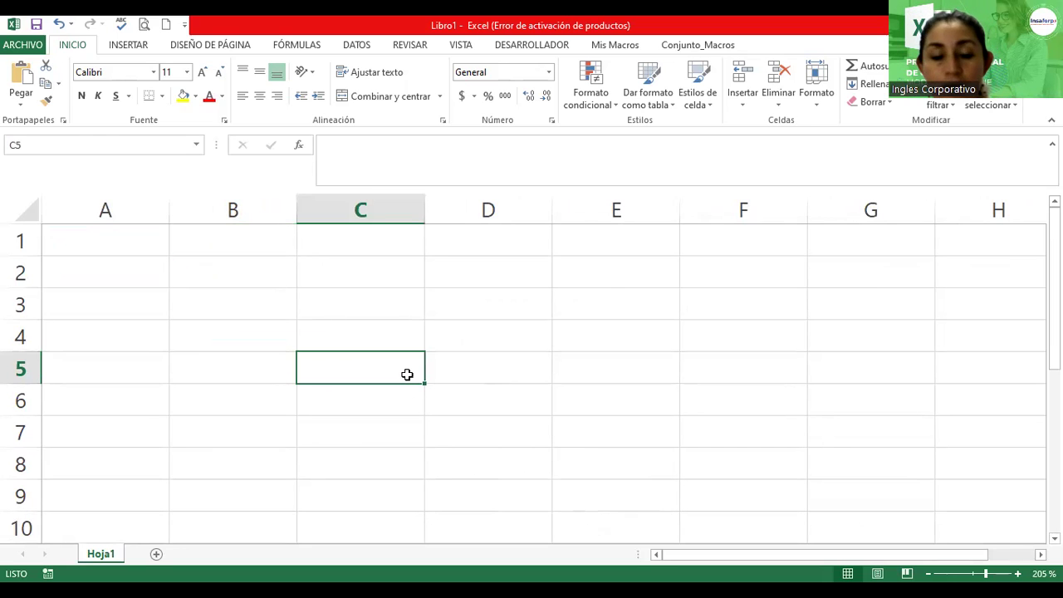
{"action": "scroll", "coordinate": [407, 375], "scroll_direction": "down", "scroll_amount": 2}
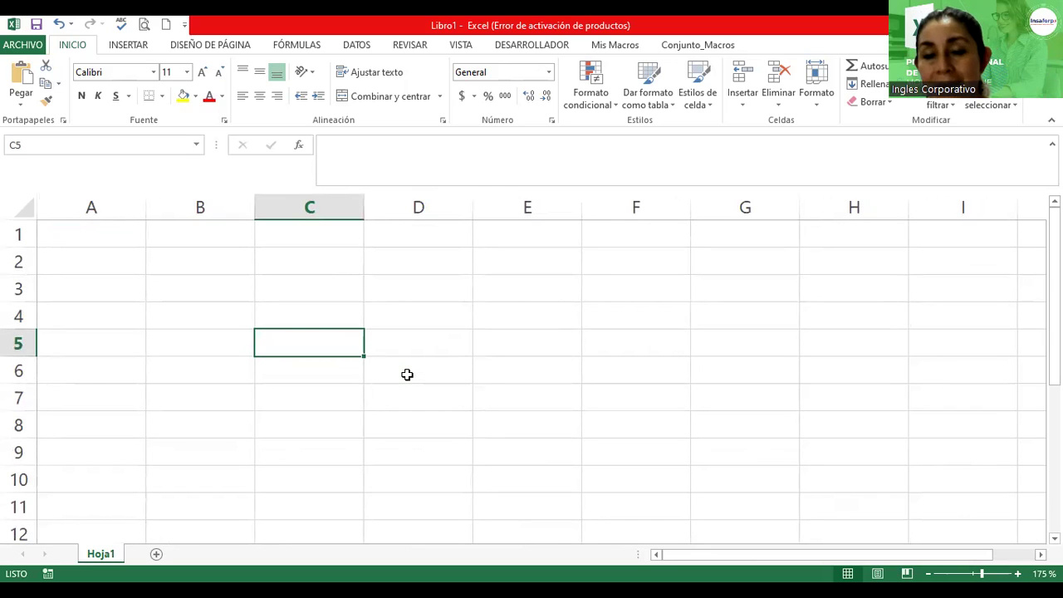
{"action": "left_click", "coordinate": [193, 314]}
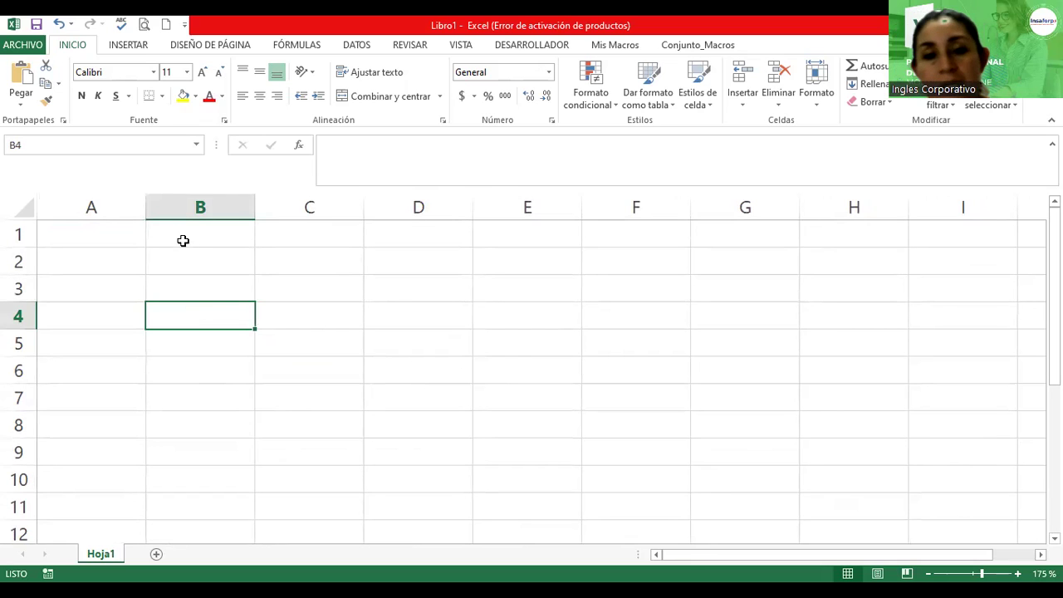
{"action": "mouse_move", "coordinate": [181, 259]}
{"action": "left_mouse_down"}
{"action": "mouse_move", "coordinate": [455, 285]}
{"action": "mouse_move", "coordinate": [535, 424]}
{"action": "left_mouse_up"}
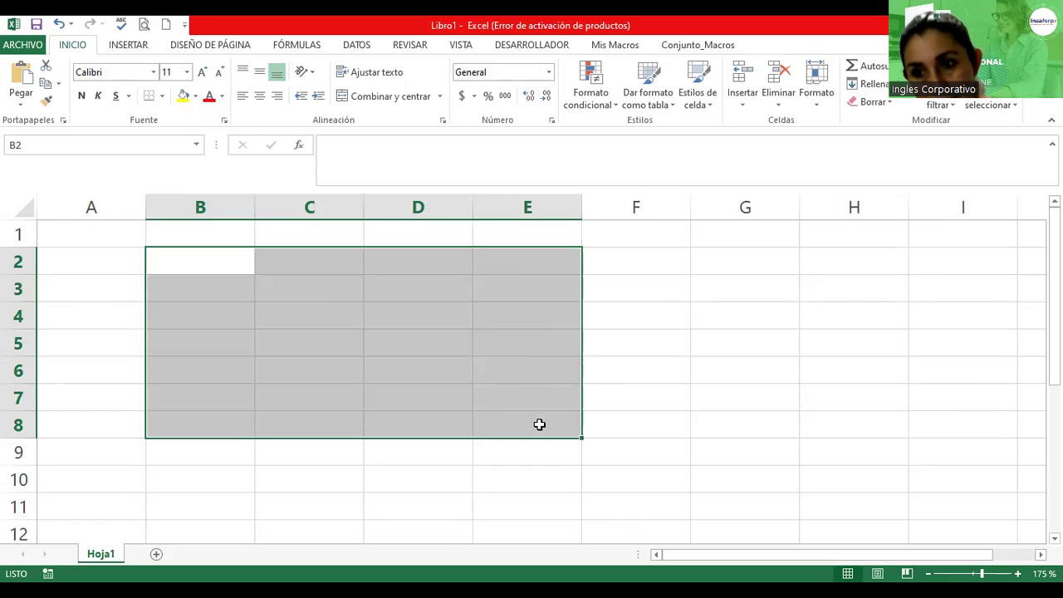
{"action": "left_click", "coordinate": [163, 258]}
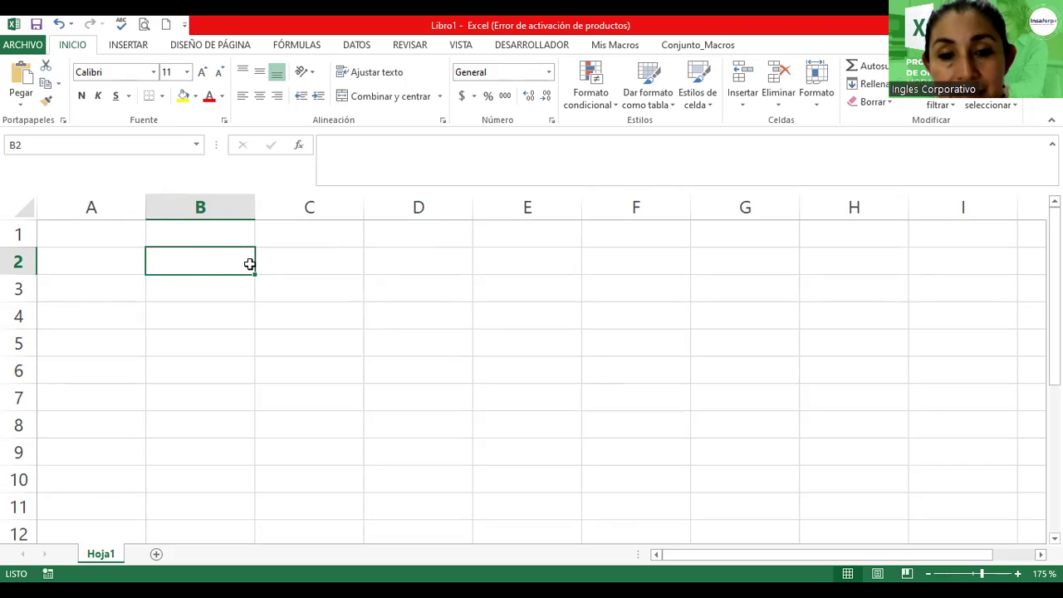
{"action": "left_click_drag", "start_coordinate": [254, 274], "coordinate": [525, 486]}
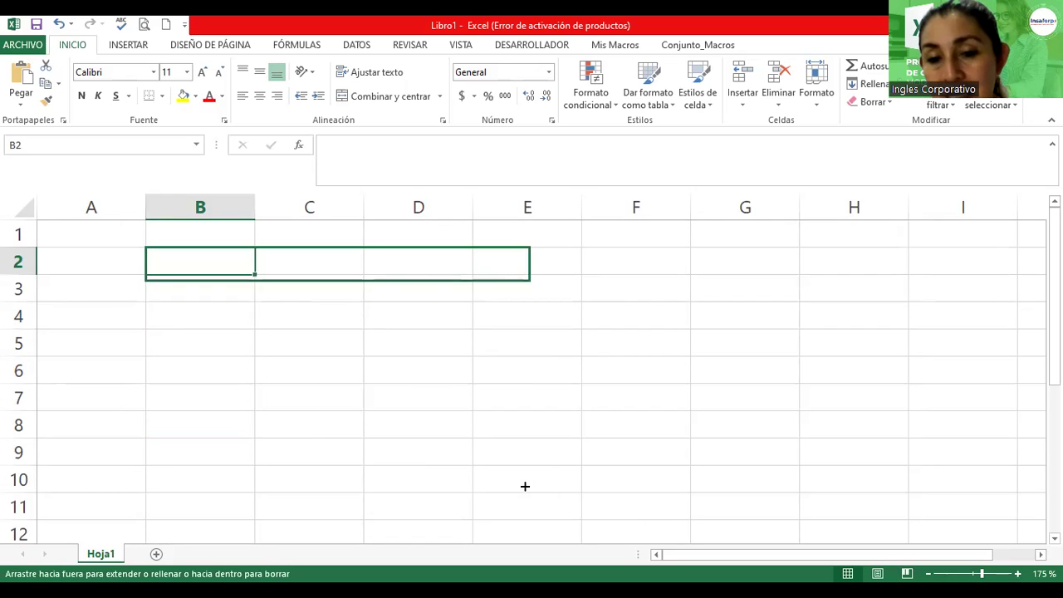
{"action": "left_click_drag", "start_coordinate": [525, 486], "coordinate": [410, 322]}
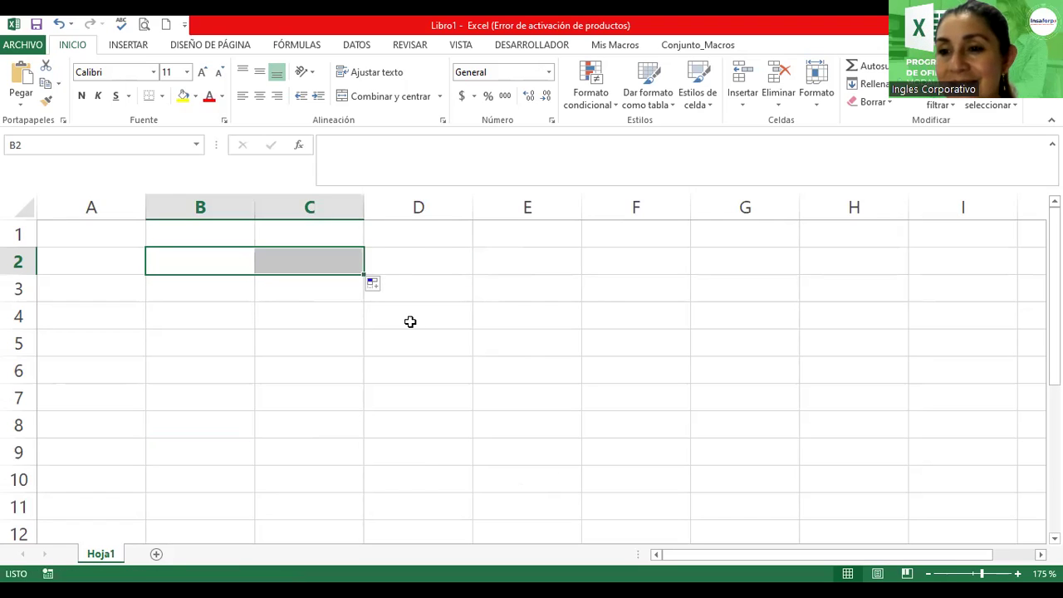
{"action": "left_click_drag", "start_coordinate": [363, 274], "coordinate": [363, 408]}
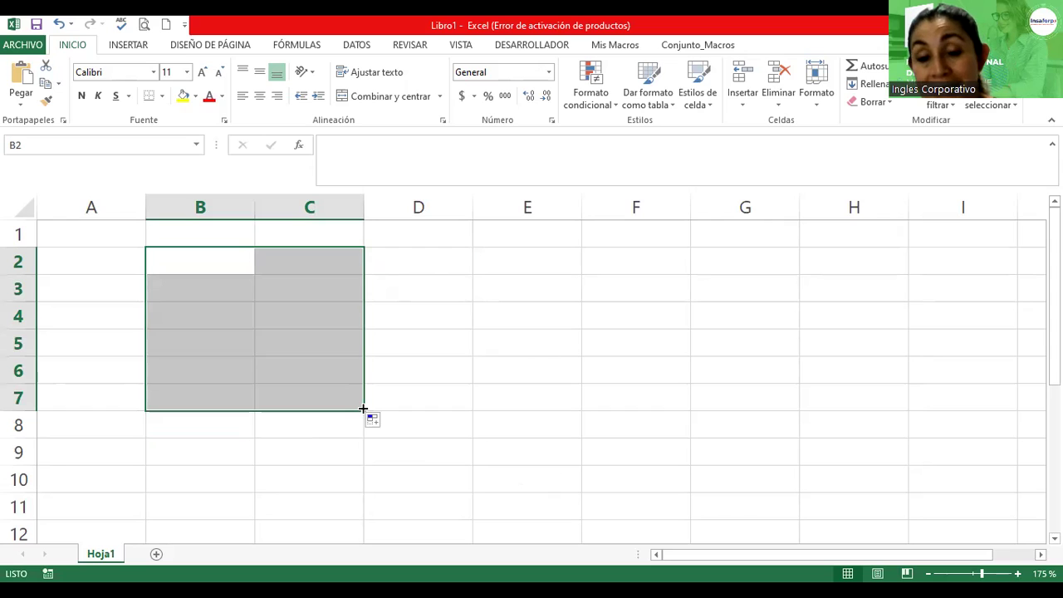
{"action": "left_click", "coordinate": [266, 312]}
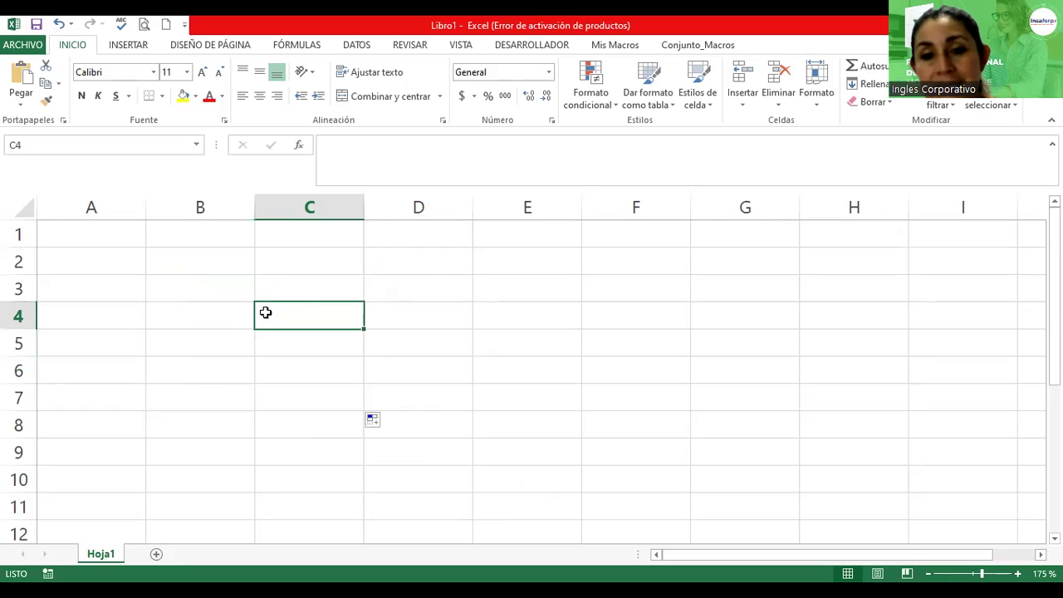
{"action": "left_click", "coordinate": [229, 269]}
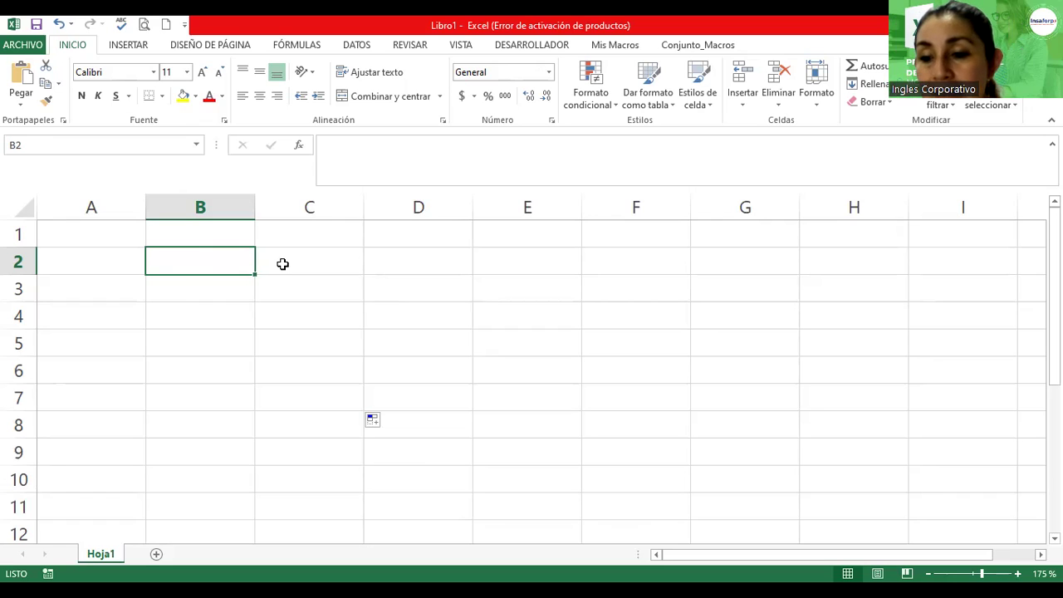
{"action": "left_click_drag", "start_coordinate": [283, 264], "coordinate": [604, 268]}
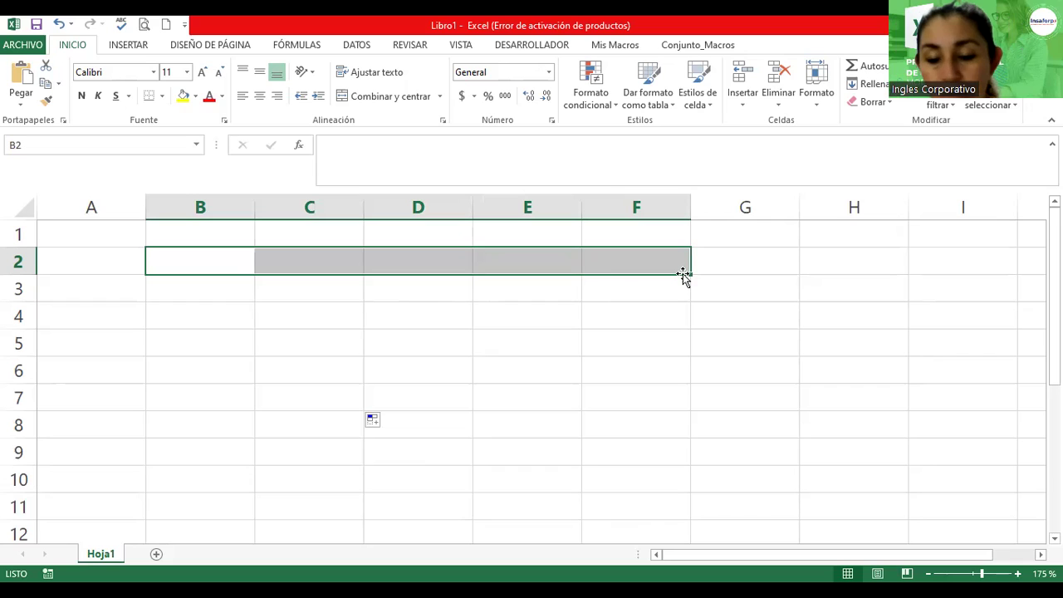
{"action": "key", "text": "shift+Down"}
{"action": "key", "text": "shift+Down"}
{"action": "key", "text": "shift+Down"}
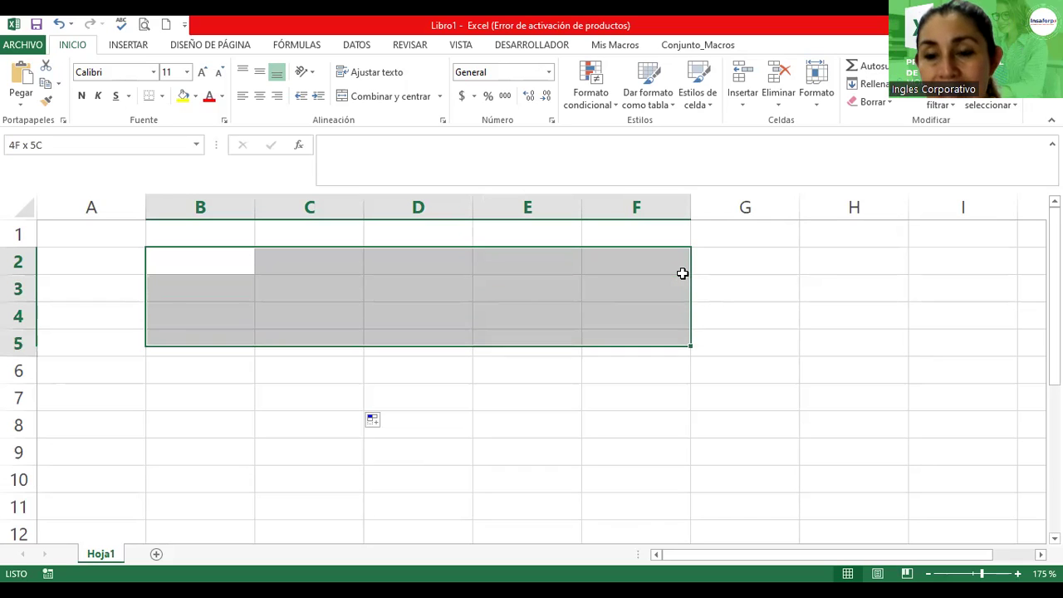
{"action": "key", "text": "shift+Down"}
{"action": "key", "text": "shift+Down"}
{"action": "key", "text": "shift+Down"}
{"action": "key", "text": "shift+Down"}
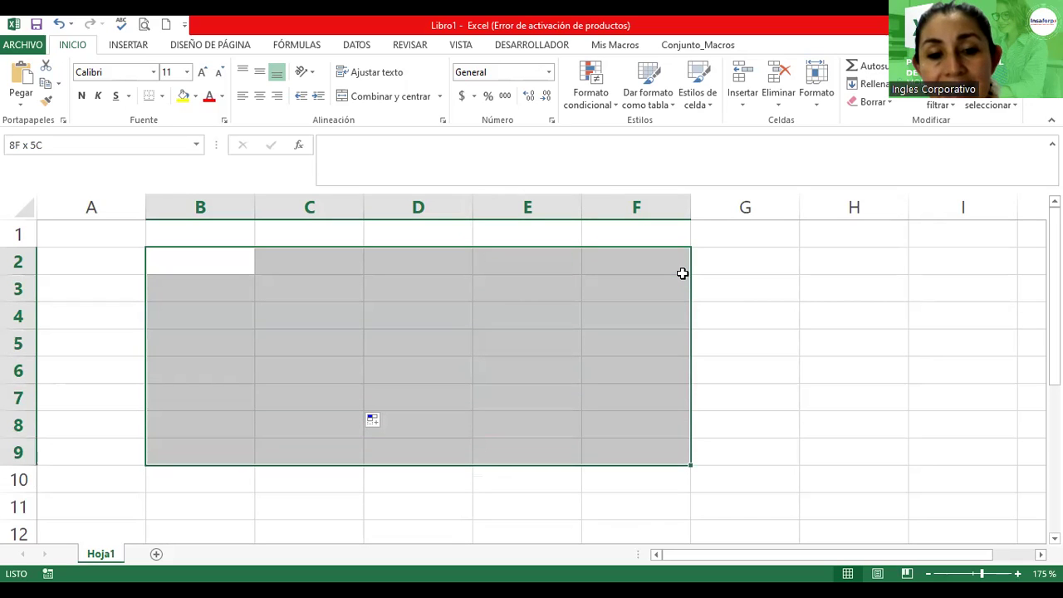
{"action": "key", "text": "shift+Down"}
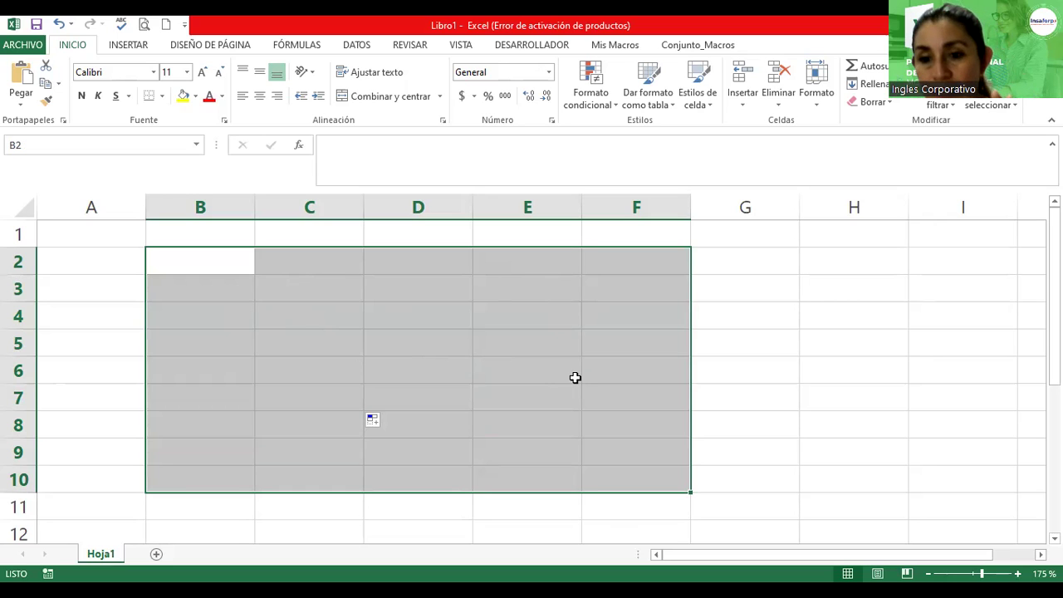
{"action": "left_click", "coordinate": [828, 254]}
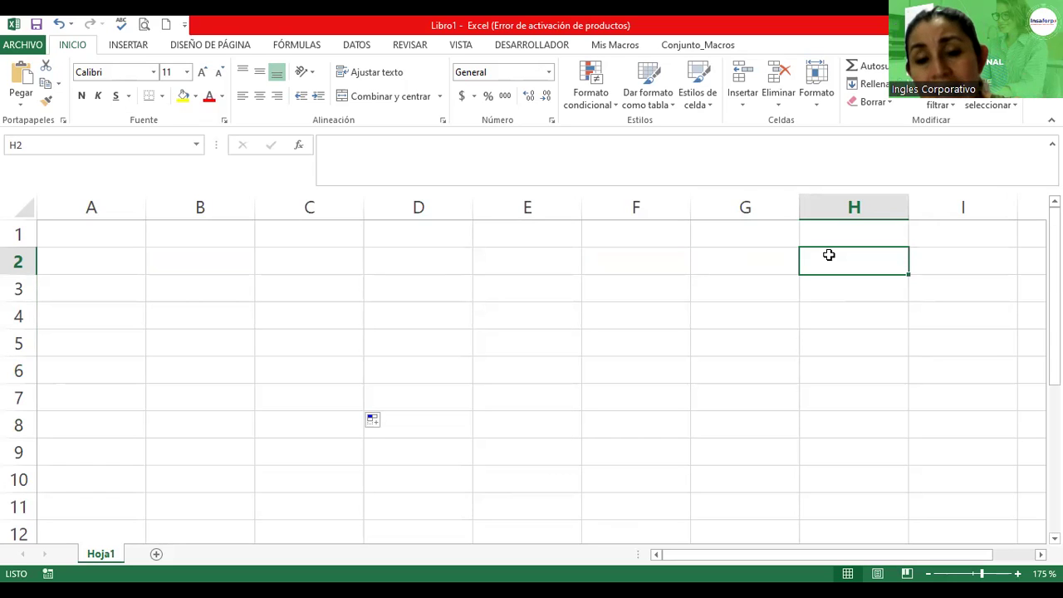
Practice selecting B1:B10 and E3:G7, then reselect B1:B10 for the first block
{"action": "left_click", "coordinate": [183, 231]}
{"action": "left_click_drag", "start_coordinate": [183, 230], "coordinate": [189, 474]}
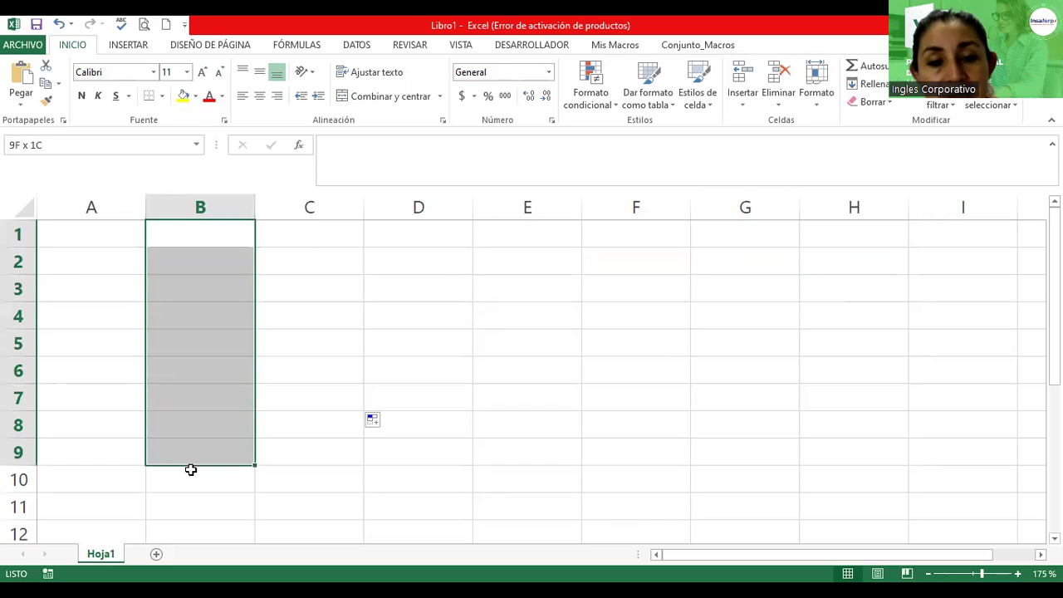
{"action": "left_click", "coordinate": [524, 314]}
{"action": "left_click_drag", "start_coordinate": [508, 287], "coordinate": [786, 405]}
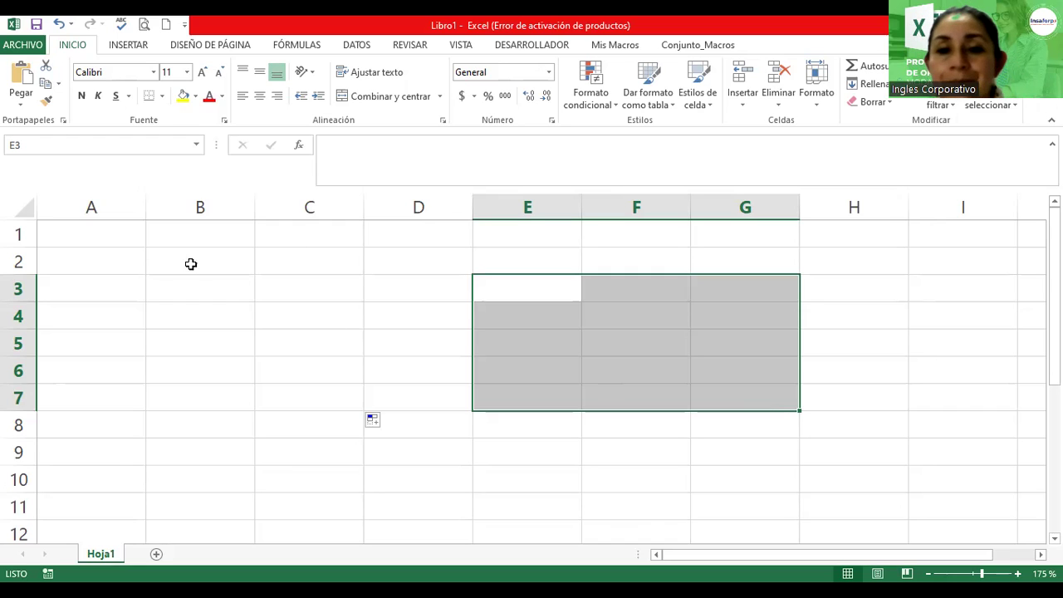
{"action": "left_click", "coordinate": [165, 264]}
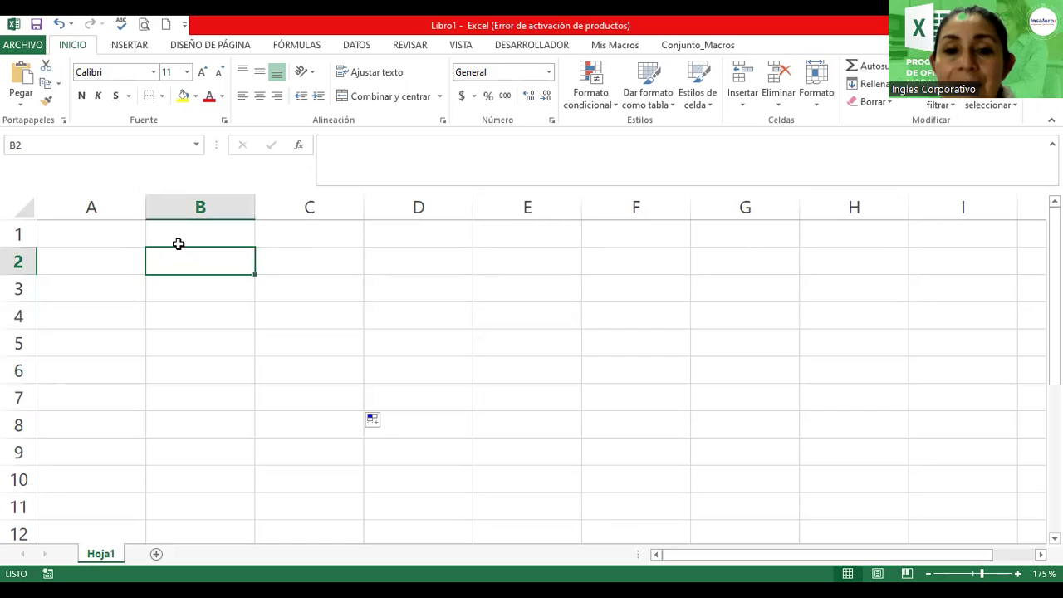
{"action": "left_click", "coordinate": [203, 228]}
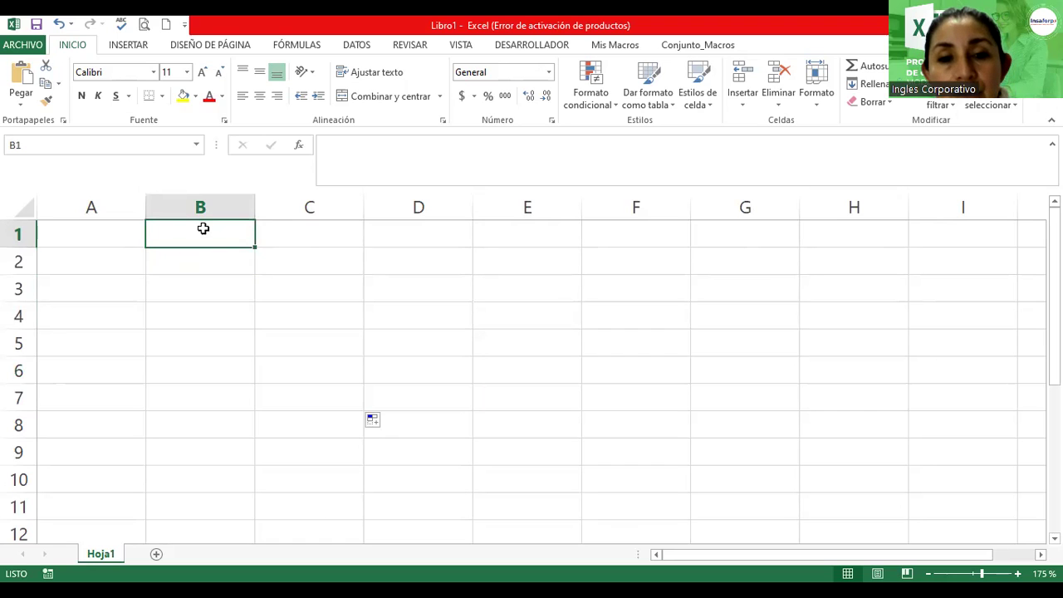
{"action": "left_click_drag", "start_coordinate": [203, 229], "coordinate": [181, 483]}
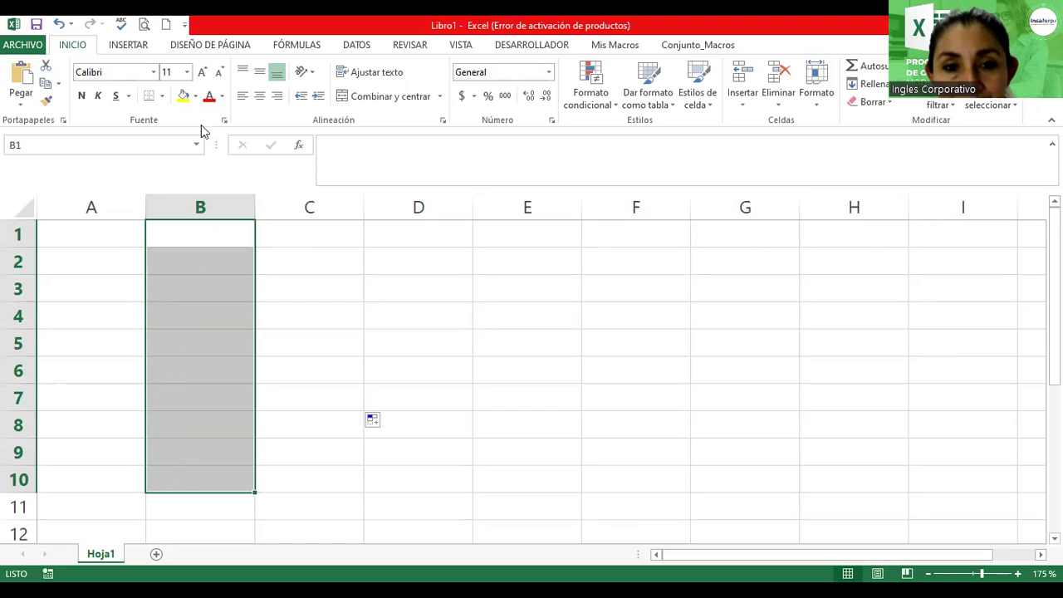
Fill B1:B10 with light orange, then select the block D1:G5
{"action": "left_click", "coordinate": [196, 96]}
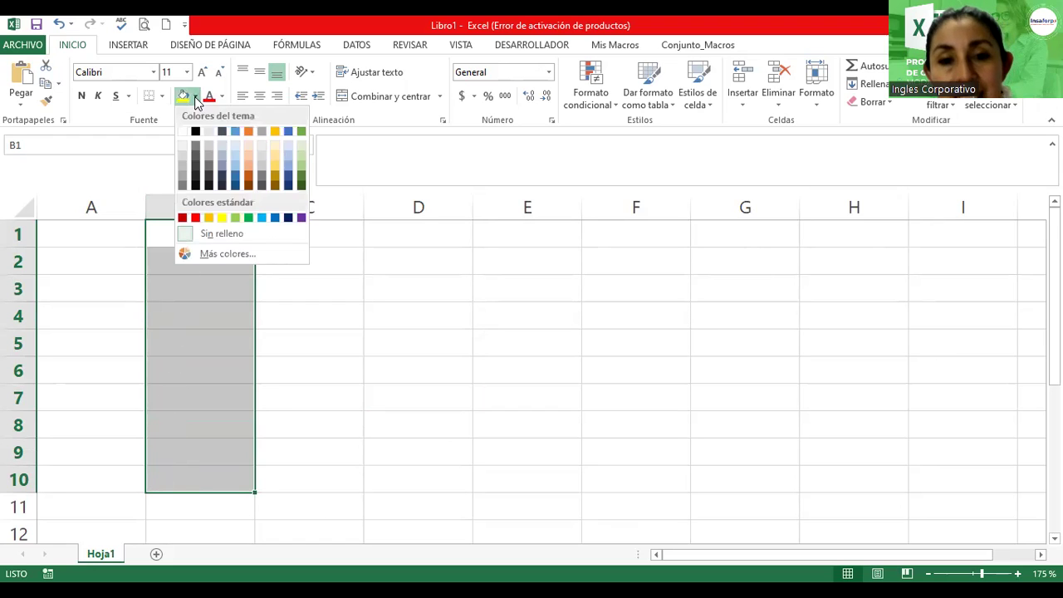
{"action": "left_click", "coordinate": [248, 165]}
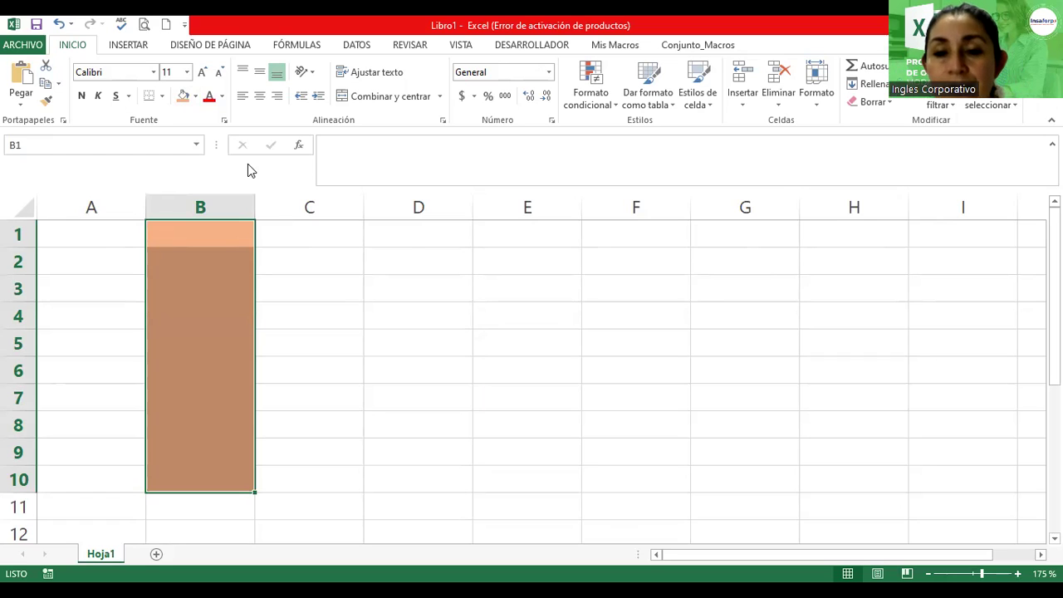
{"action": "left_click", "coordinate": [419, 232]}
{"action": "mouse_move", "coordinate": [420, 232]}
{"action": "left_mouse_down"}
{"action": "mouse_move", "coordinate": [719, 237]}
{"action": "mouse_move", "coordinate": [717, 336]}
{"action": "left_mouse_up"}
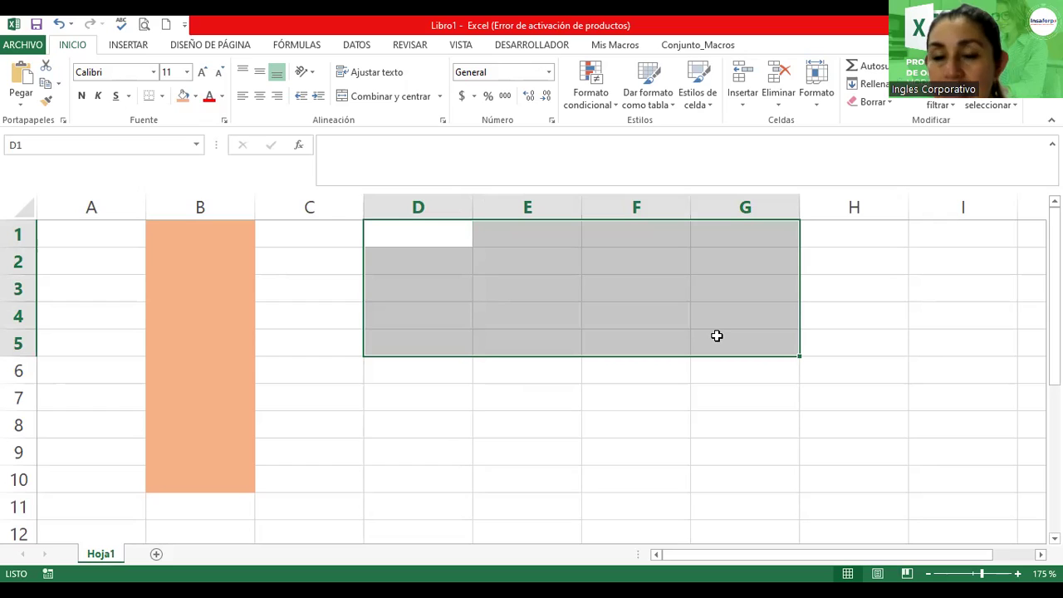
Fill D1:G5 with the dark green theme swatch, then click G9 to deselect it
{"action": "left_click", "coordinate": [198, 98]}
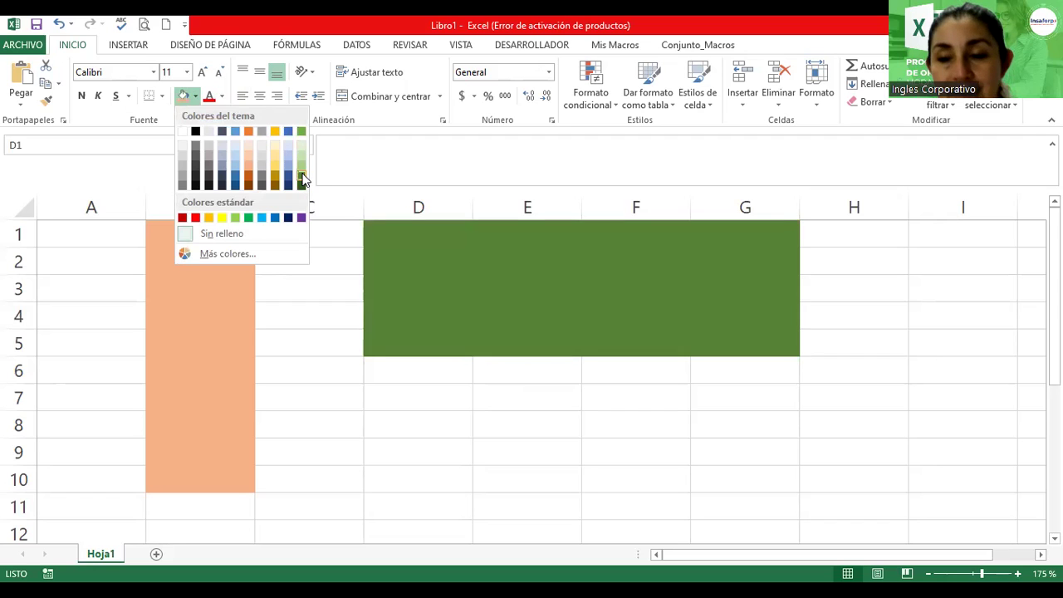
{"action": "left_click", "coordinate": [301, 179]}
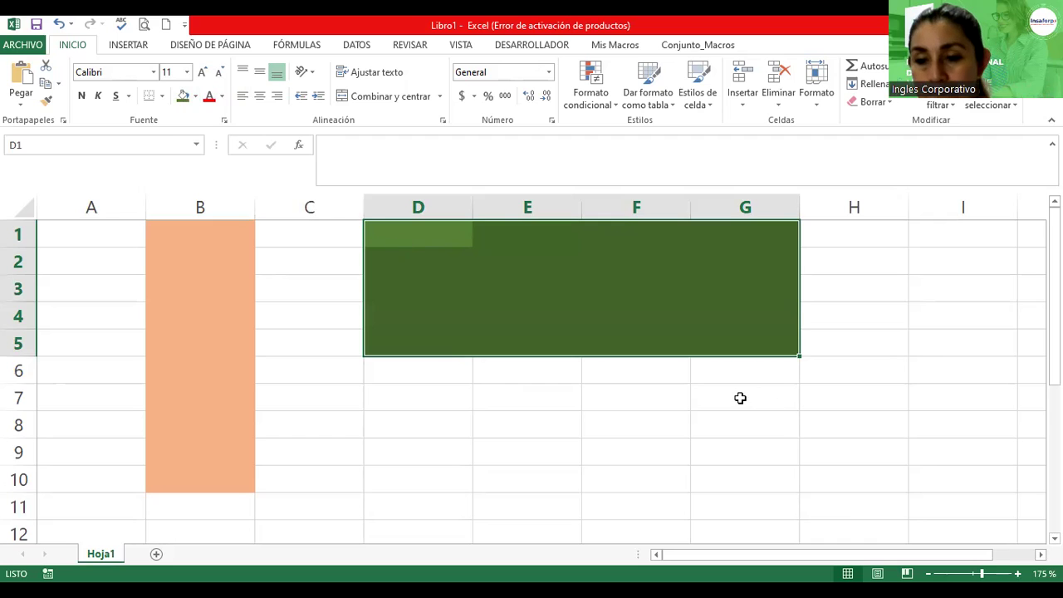
{"action": "scroll", "coordinate": [741, 399], "scroll_direction": "down", "scroll_amount": 2, "text": "ctrl"}
{"action": "left_click", "coordinate": [595, 408]}
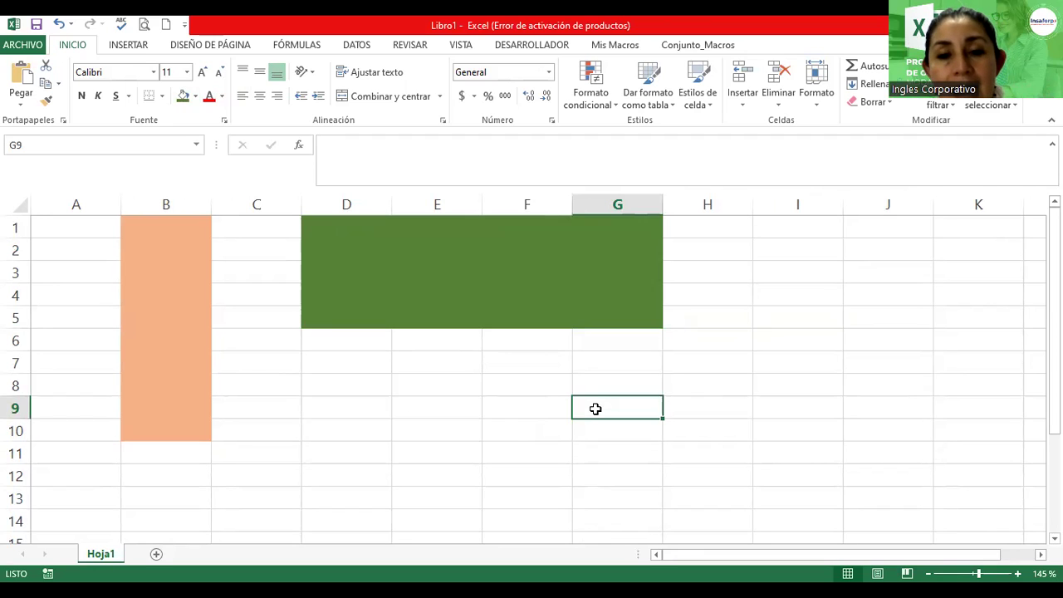
{"action": "left_click", "coordinate": [331, 429]}
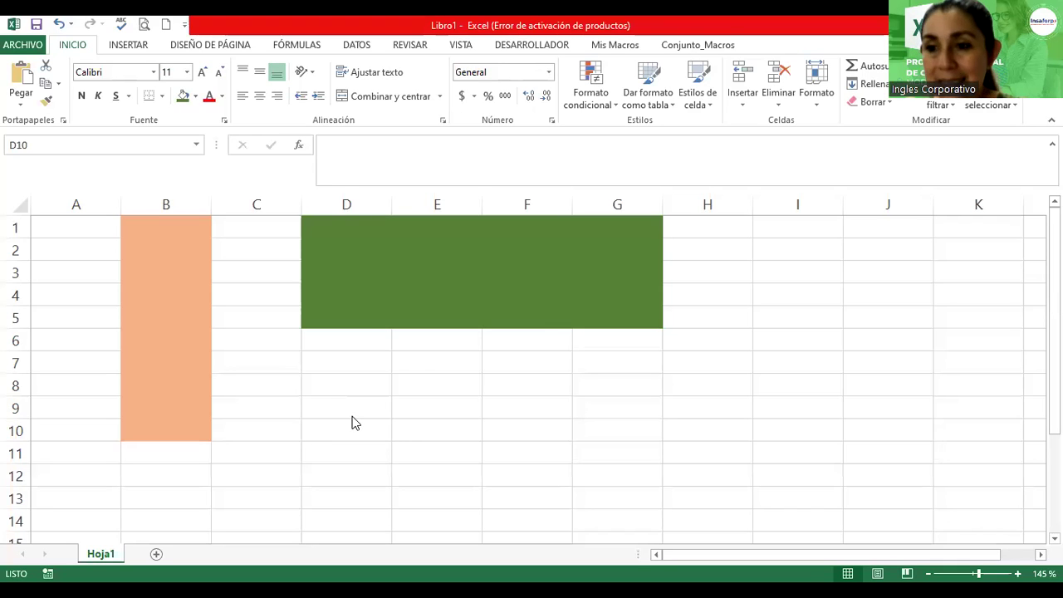
{"action": "left_click", "coordinate": [343, 427]}
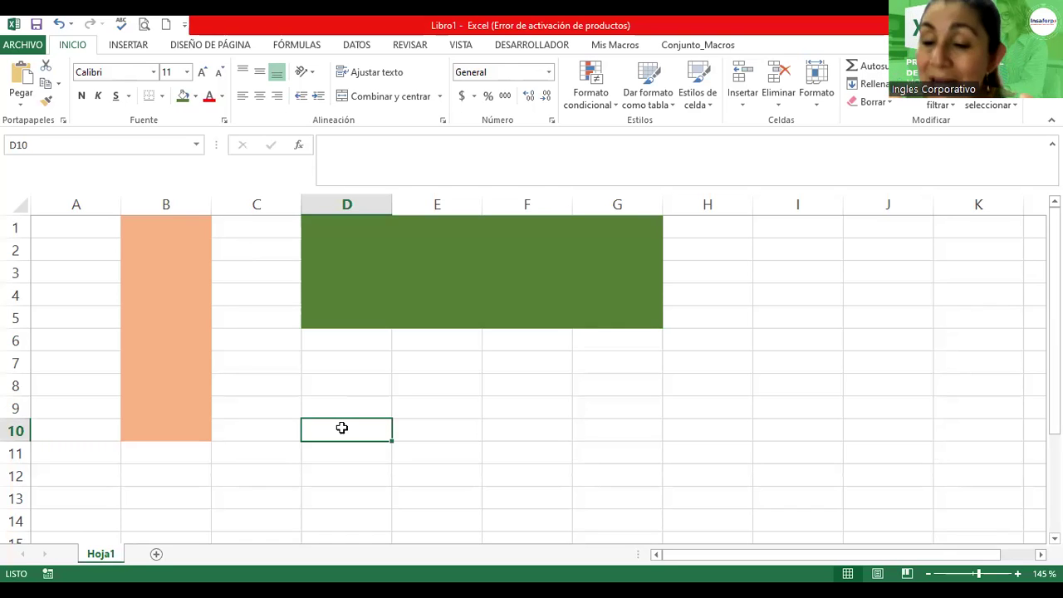
{"action": "key", "text": "shift+Right"}
{"action": "key", "text": "shift+Right"}
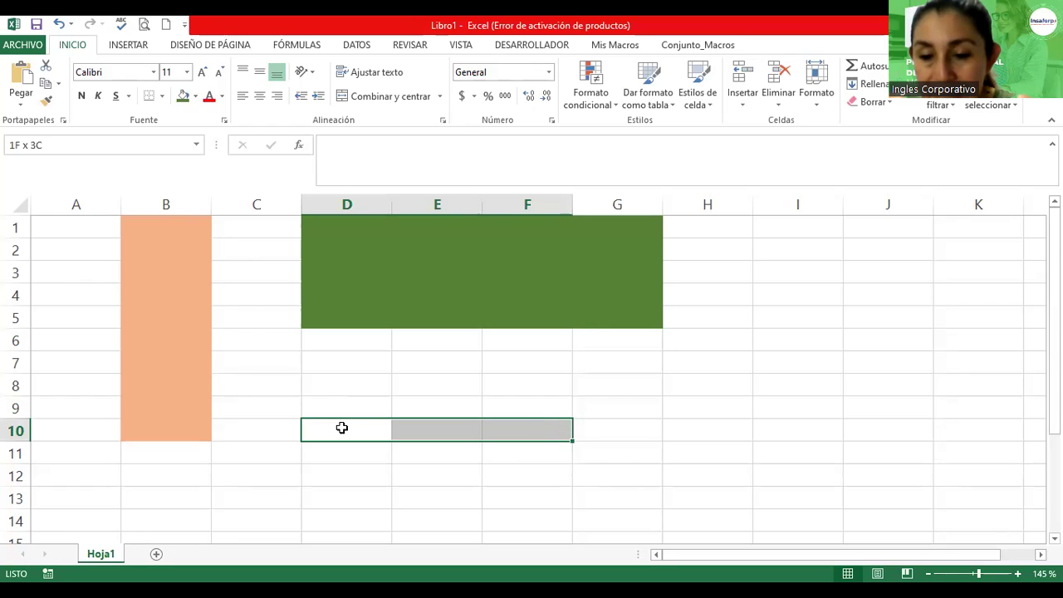
{"action": "key", "text": "shift+Right"}
{"action": "key", "text": "shift+Right"}
{"action": "key", "text": "shift+Right"}
{"action": "key", "text": "shift+Right"}
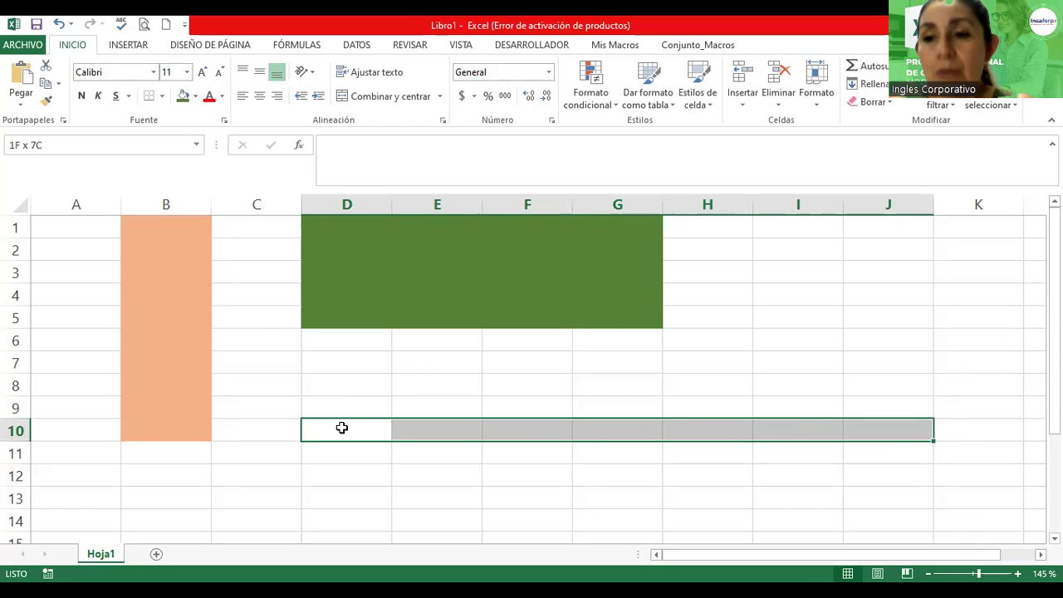
Extend the selection from D10:J10 down to D10:J15 and fill it dark blue
{"action": "key", "text": "shift+Down"}
{"action": "key", "text": "shift+Down"}
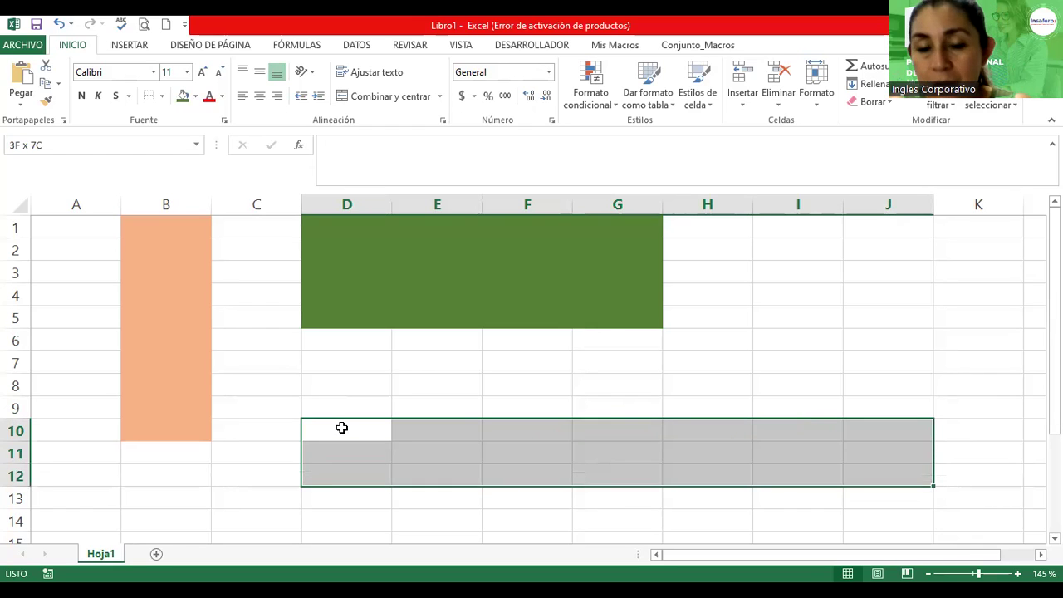
{"action": "key", "text": "shift+Down"}
{"action": "key", "text": "shift+Down"}
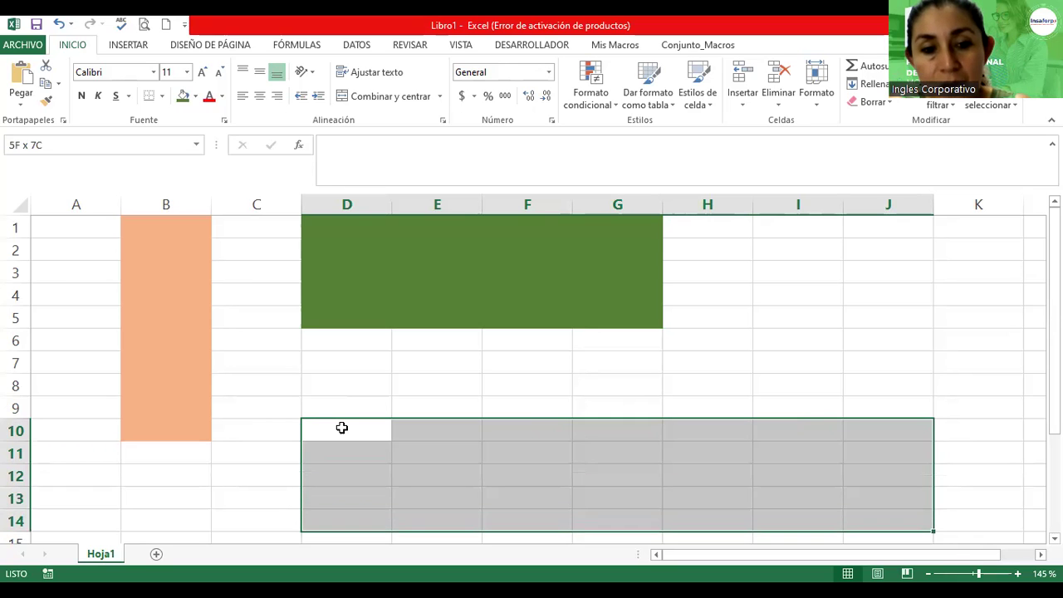
{"action": "key", "text": "shift+Down"}
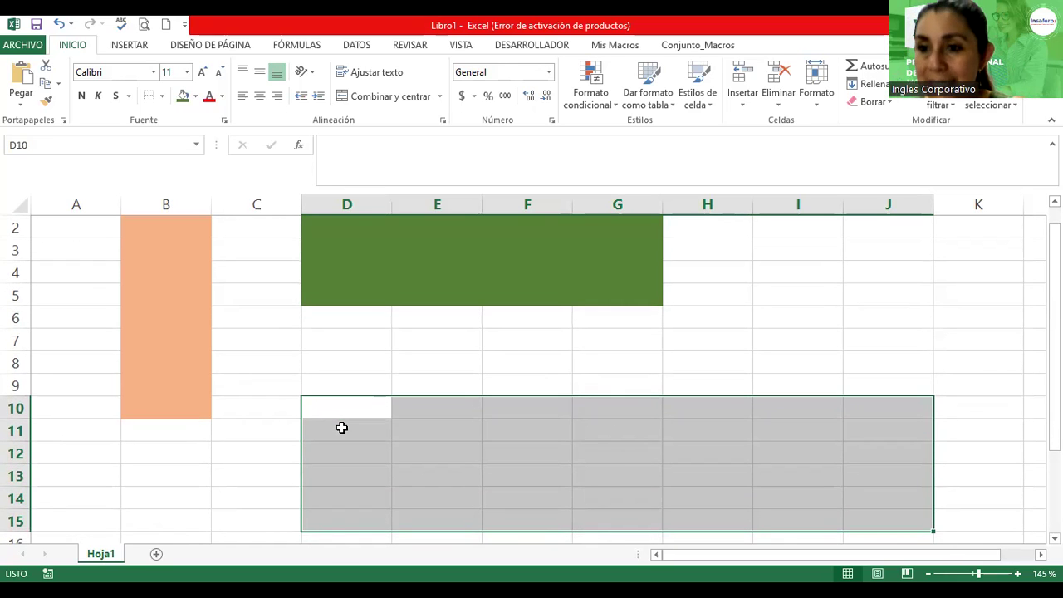
{"action": "scroll", "coordinate": [343, 427], "scroll_direction": "down", "scroll_amount": 1}
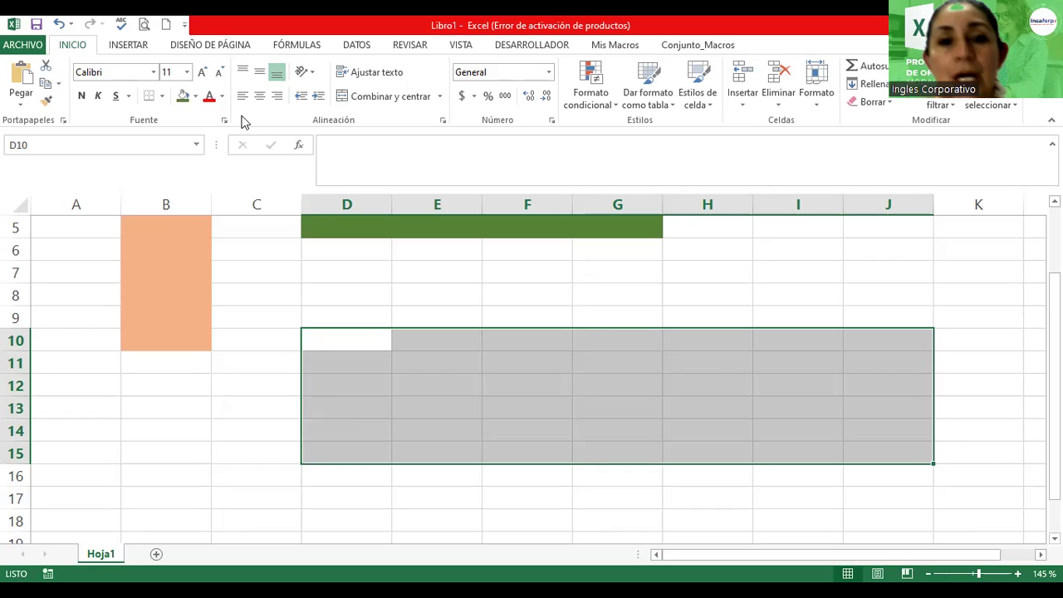
{"action": "left_click", "coordinate": [195, 96]}
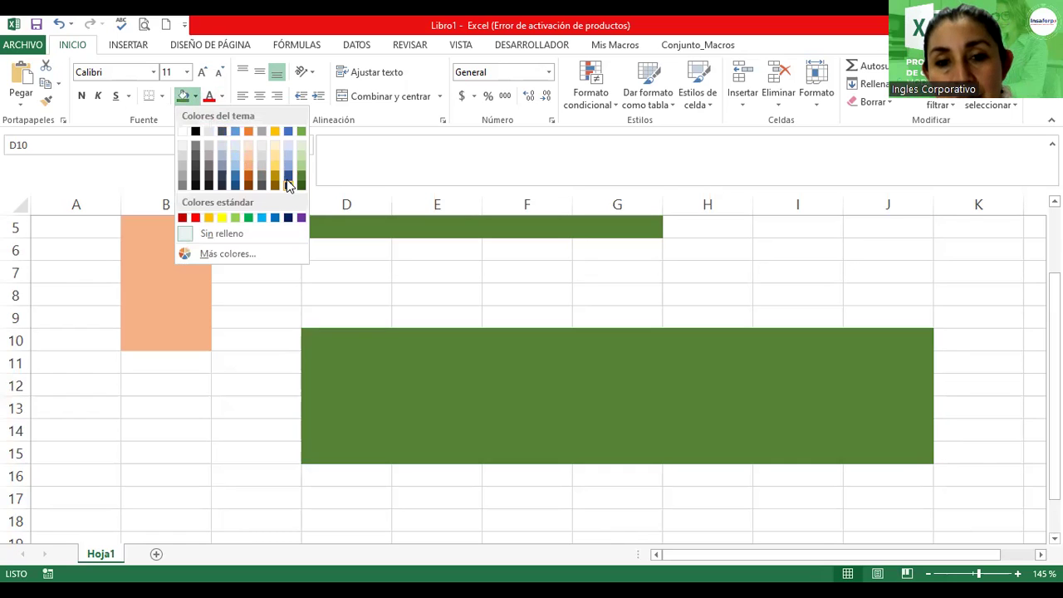
{"action": "left_click", "coordinate": [287, 180]}
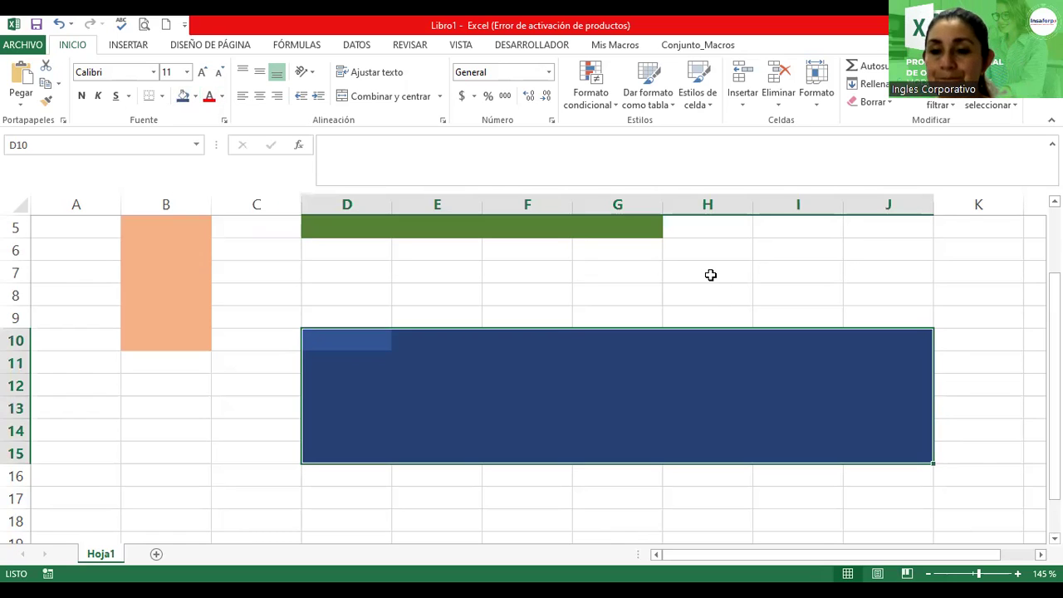
{"action": "left_click", "coordinate": [711, 275]}
{"action": "scroll", "coordinate": [710, 273], "scroll_direction": "down", "scroll_amount": 3, "text": "ctrl"}
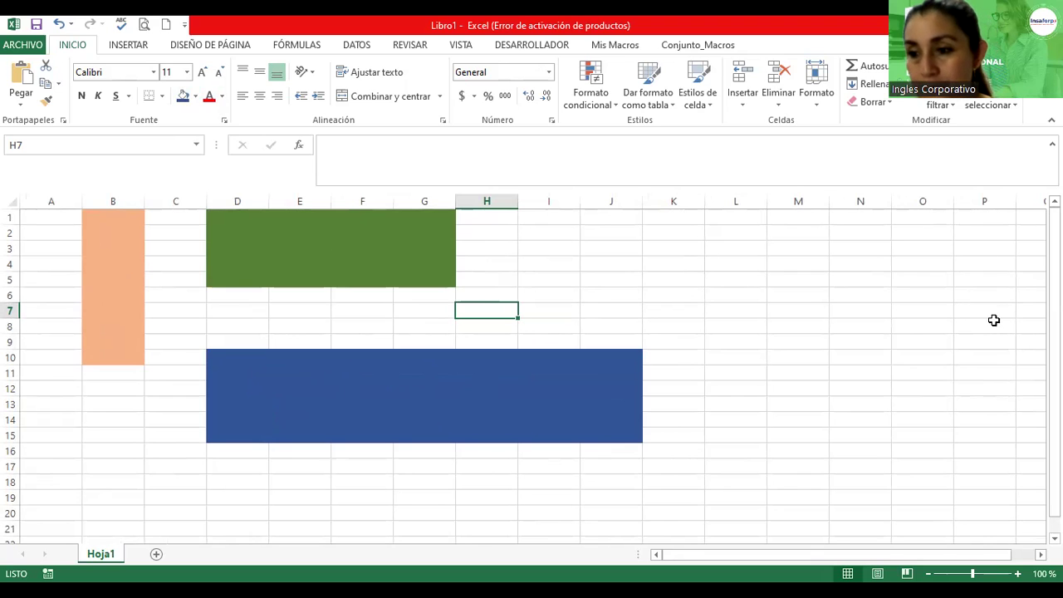
{"action": "scroll", "coordinate": [574, 337], "scroll_direction": "right", "scroll_amount": 3}
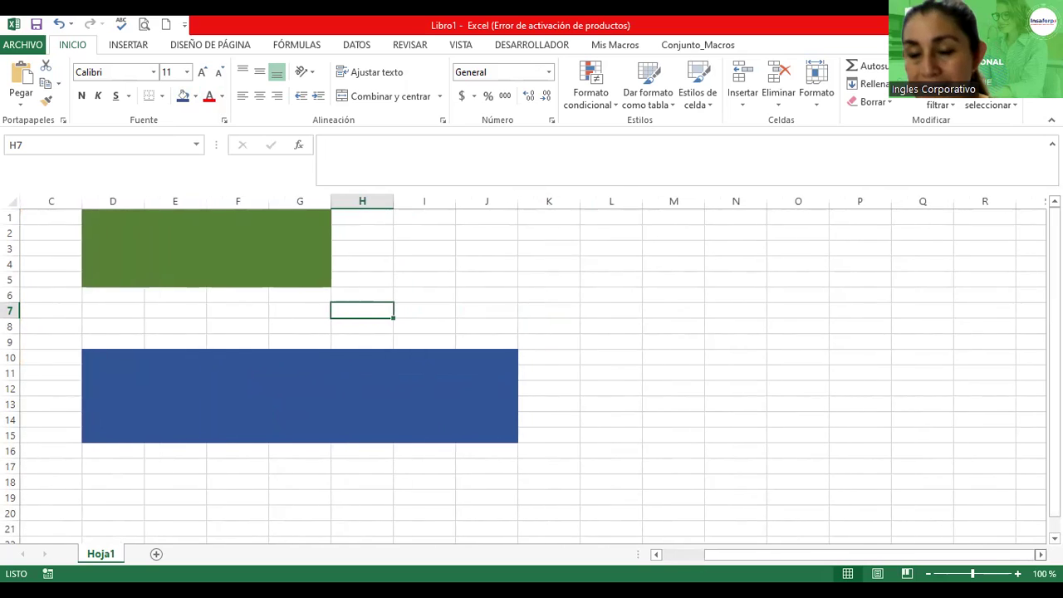
{"action": "scroll", "coordinate": [683, 353], "scroll_direction": "up", "scroll_amount": 2, "text": "ctrl"}
{"action": "scroll", "coordinate": [681, 354], "scroll_direction": "up", "scroll_amount": 1, "text": "ctrl"}
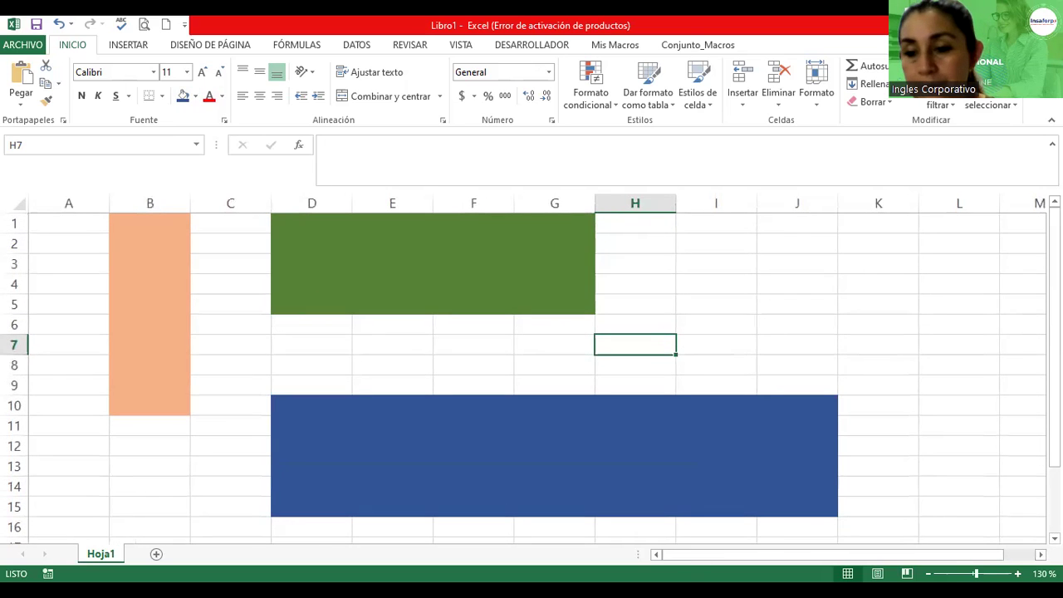
{"action": "scroll", "coordinate": [759, 272], "scroll_direction": "right", "scroll_amount": 2}
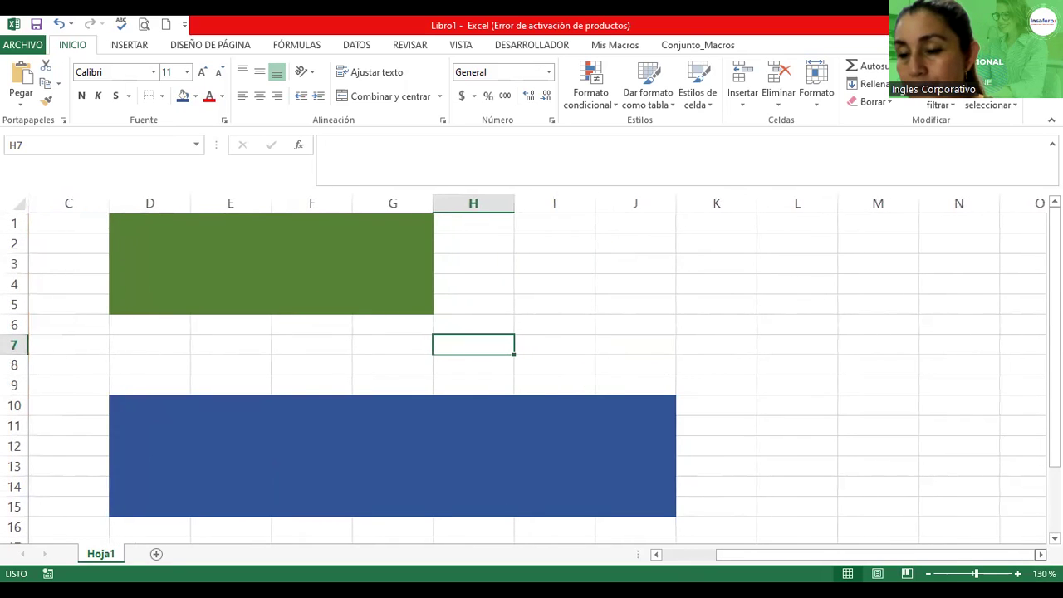
{"action": "scroll", "coordinate": [759, 272], "scroll_direction": "right", "scroll_amount": 1}
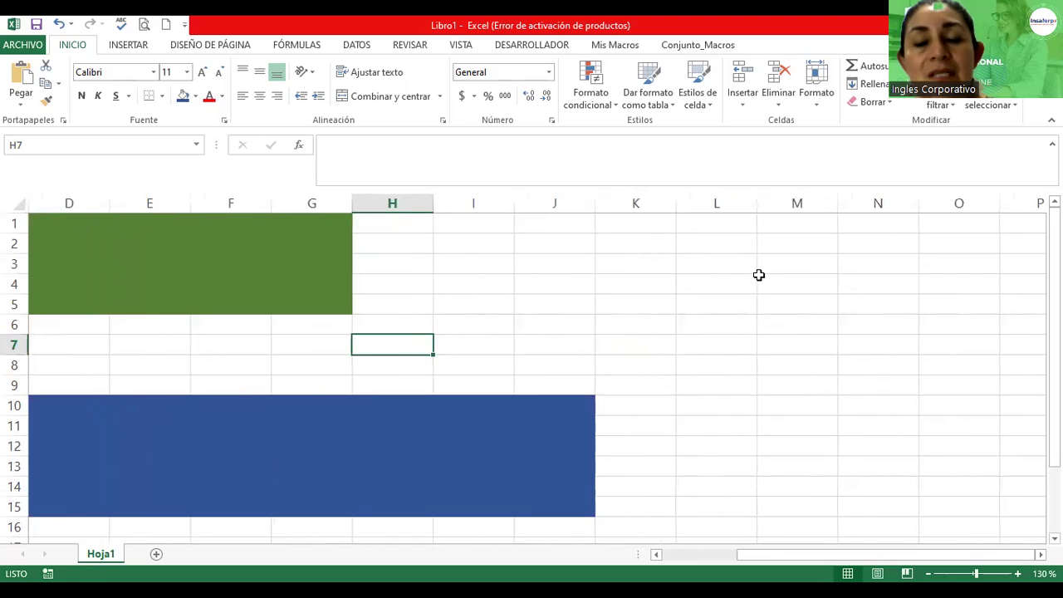
{"action": "left_click", "coordinate": [712, 221]}
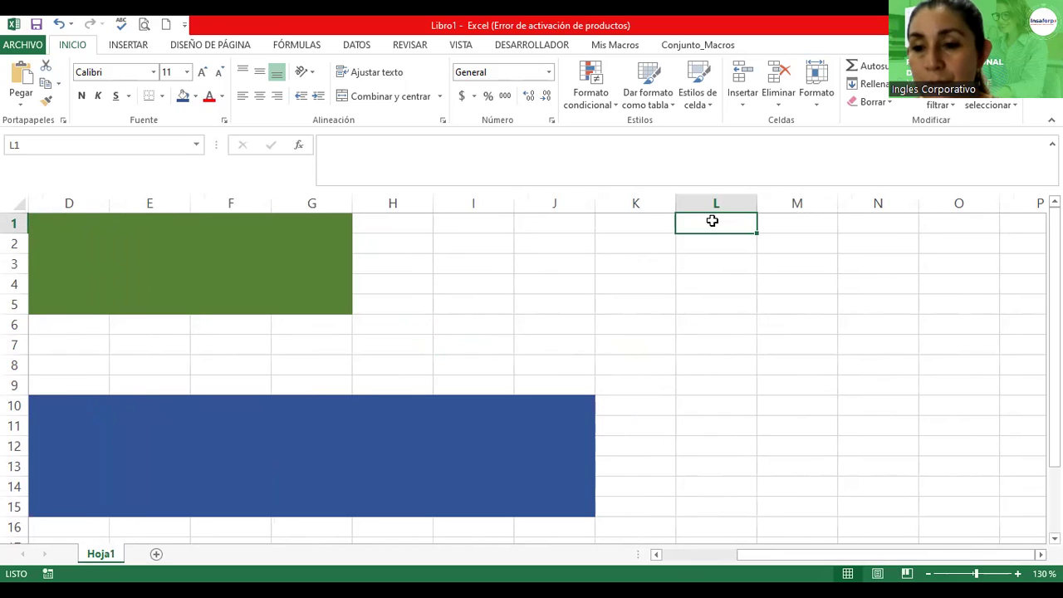
{"action": "left_click_drag", "start_coordinate": [712, 220], "coordinate": [714, 398]}
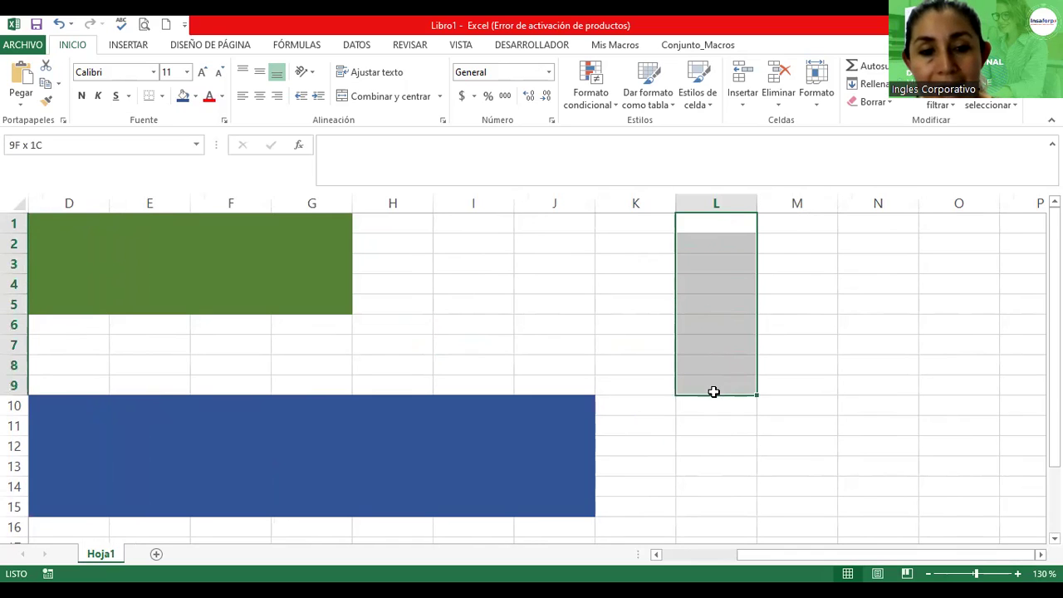
{"action": "left_click_drag", "start_coordinate": [714, 398], "coordinate": [713, 398]}
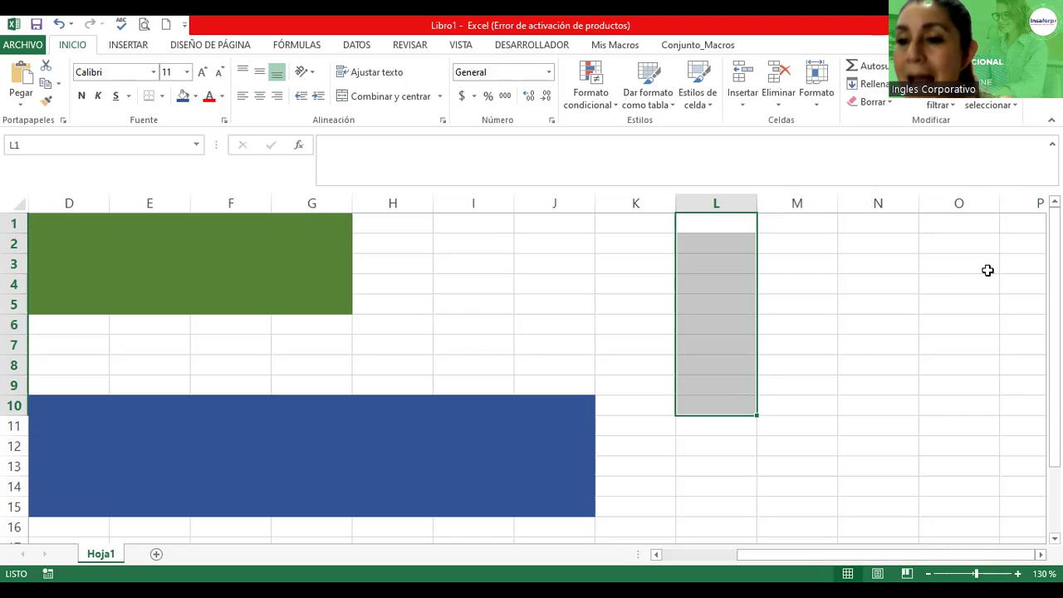
{"action": "left_click", "coordinate": [872, 223]}
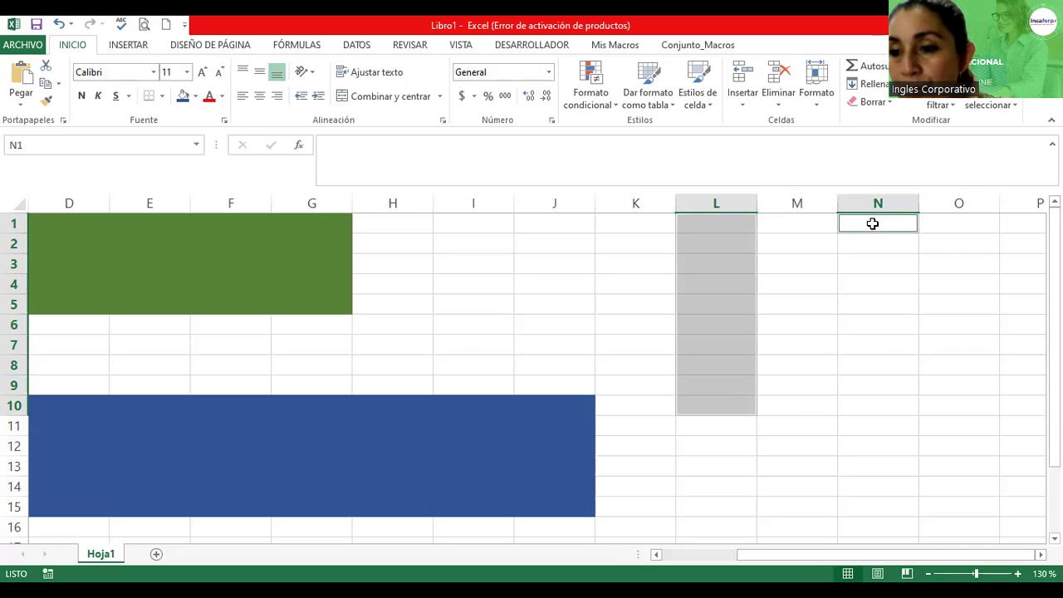
{"action": "left_click_drag", "start_coordinate": [872, 225], "coordinate": [864, 409]}
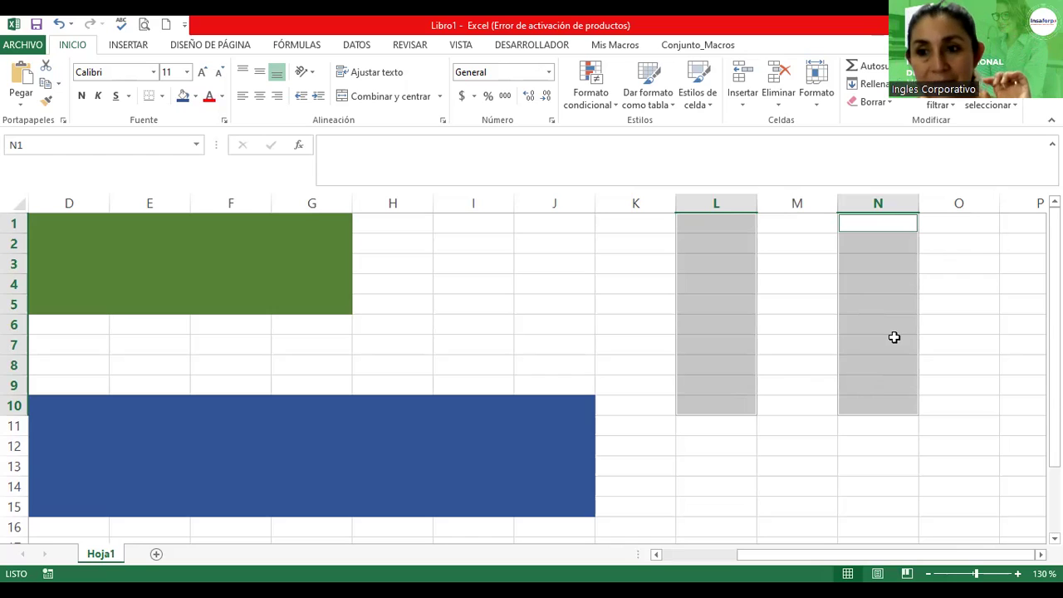
{"action": "left_click", "coordinate": [891, 339]}
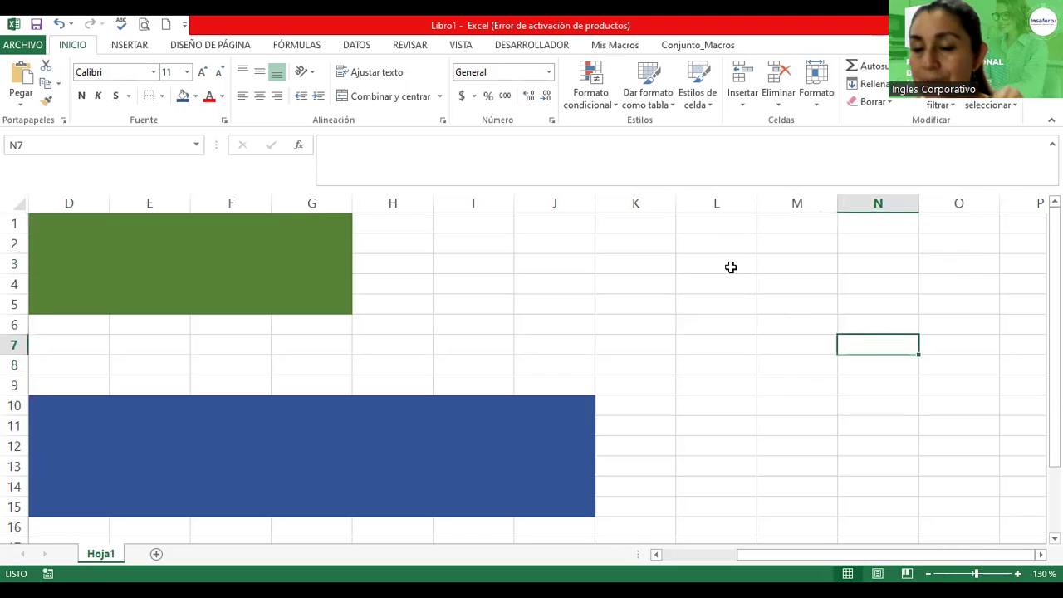
Select L1:L10 and add N1:N10 to the selection with Ctrl
{"action": "left_click", "coordinate": [702, 224]}
{"action": "left_click_drag", "start_coordinate": [703, 225], "coordinate": [706, 405]}
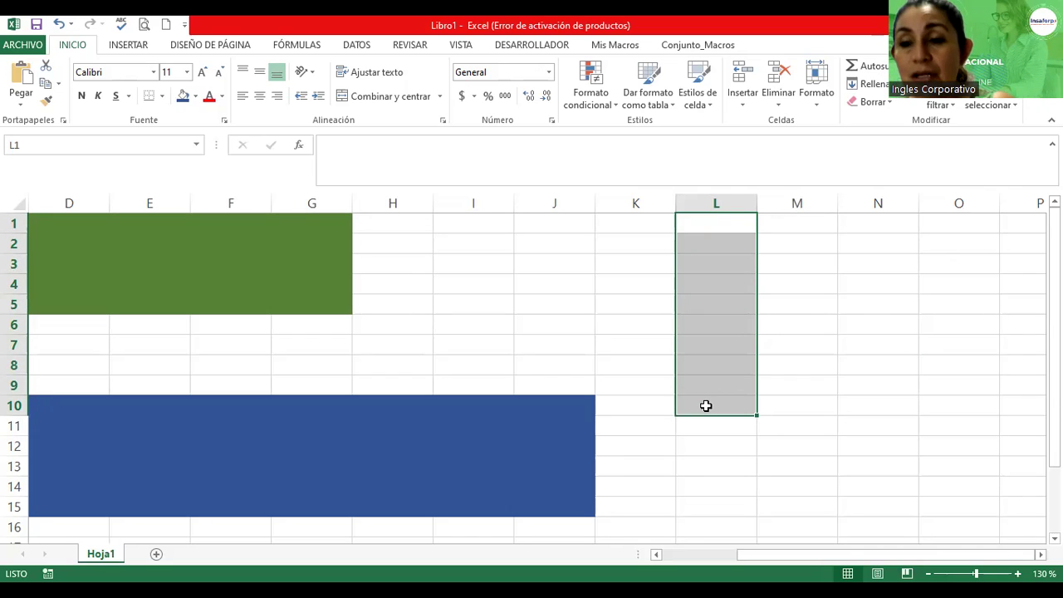
{"action": "left_click_drag", "start_coordinate": [875, 222], "coordinate": [870, 404], "text": "ctrl"}
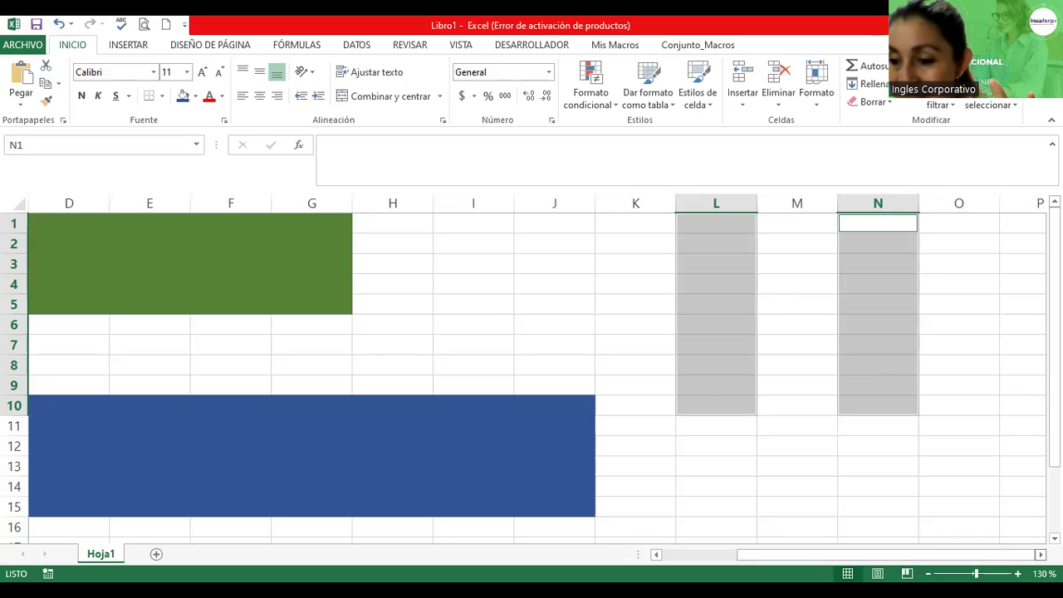
{"action": "scroll", "coordinate": [537, 374], "scroll_direction": "right", "scroll_amount": 3}
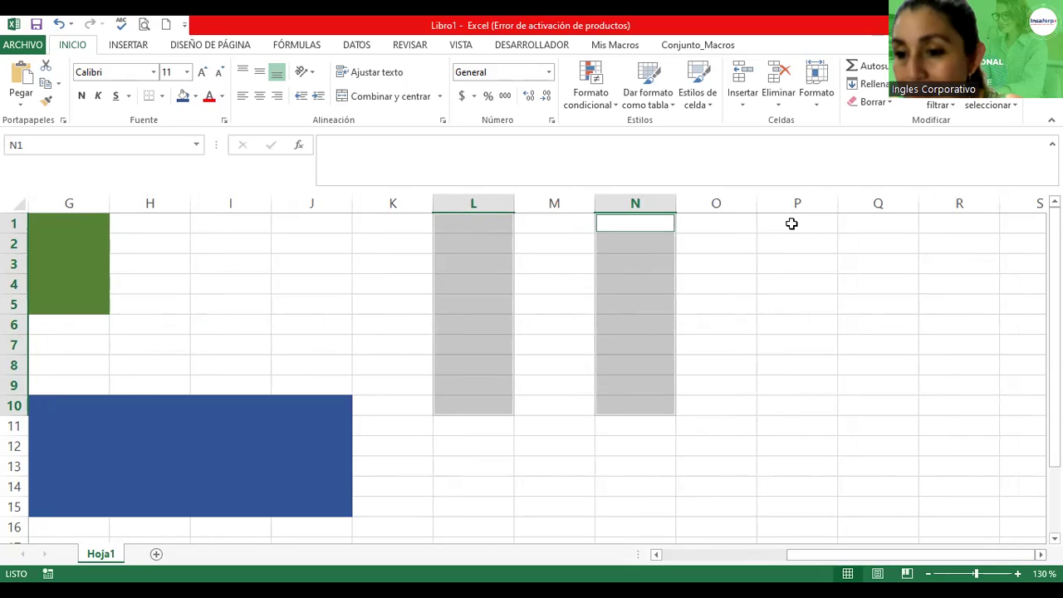
Add P1:P10 to the L and N selection and fill all three ranges gold
{"action": "left_click", "coordinate": [792, 224]}
{"action": "left_click_drag", "start_coordinate": [791, 224], "coordinate": [786, 408]}
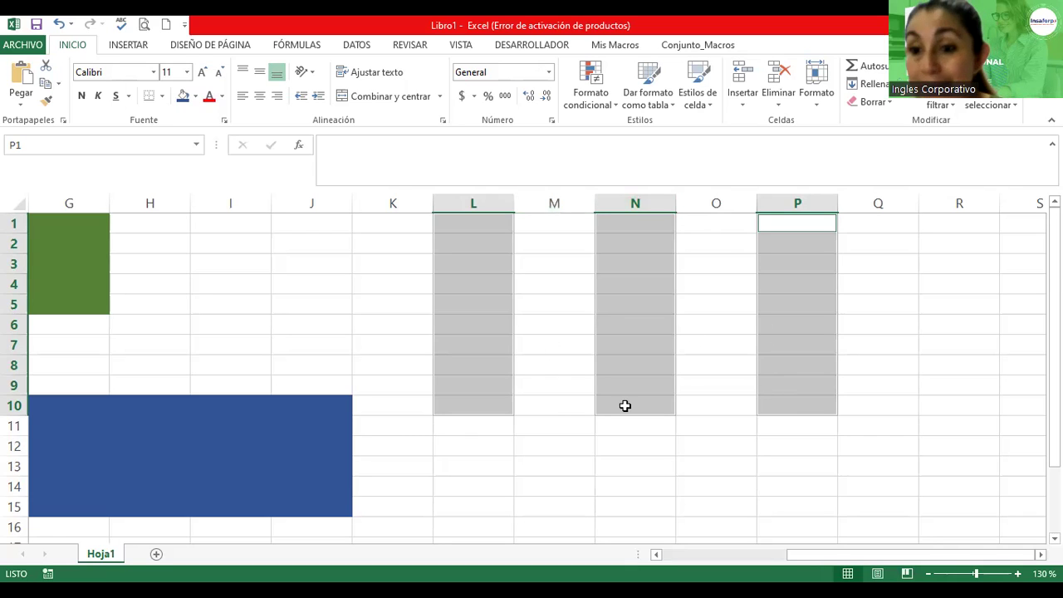
{"action": "left_click", "coordinate": [196, 97]}
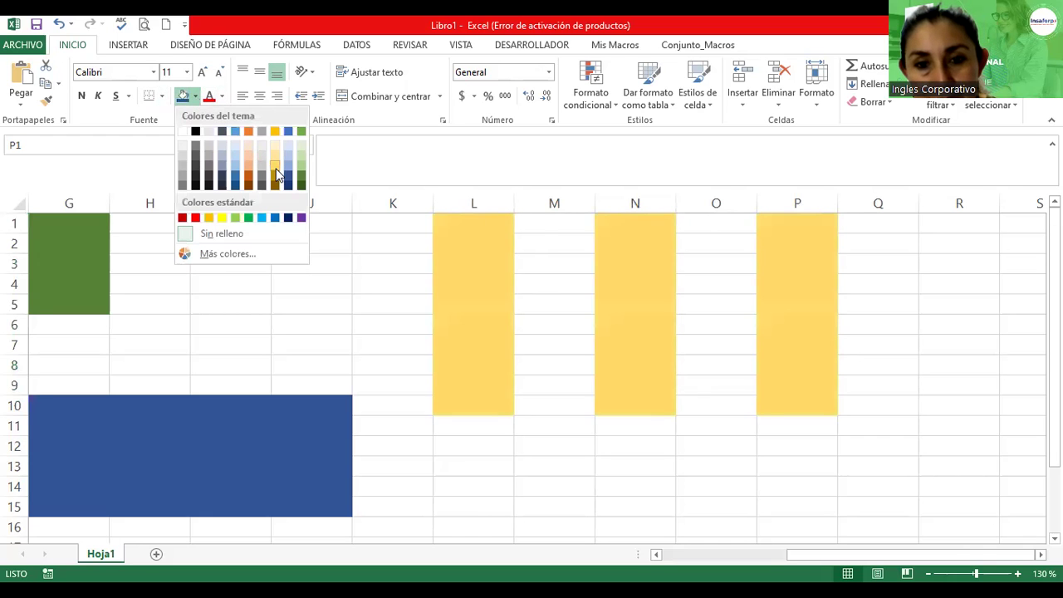
{"action": "left_click", "coordinate": [275, 163]}
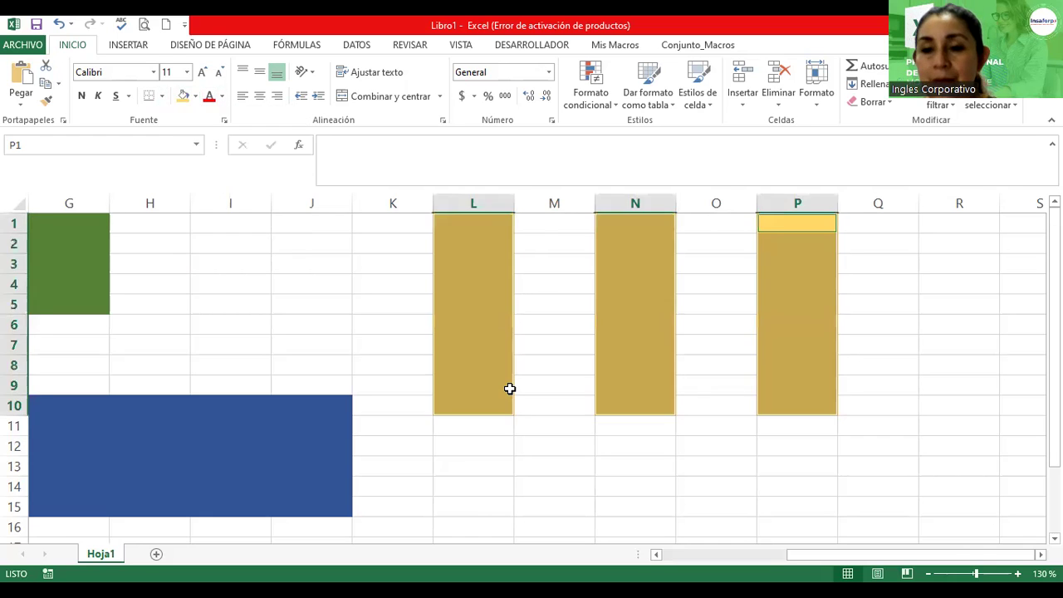
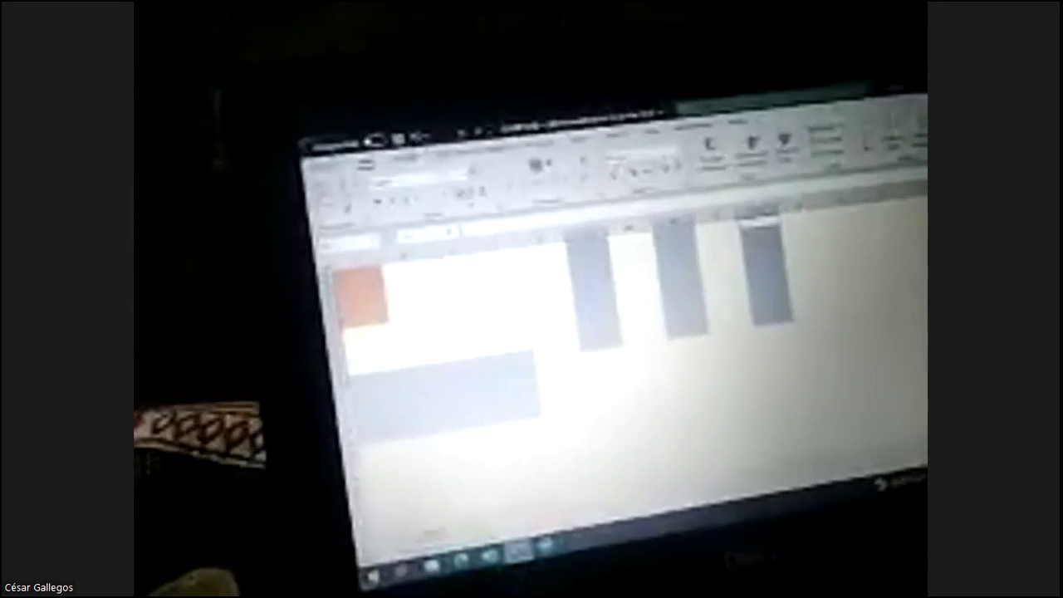
Replace the gray shading on the bars in columns L, N and P with a gold fill
{"action": "left_click", "coordinate": [453, 184]}
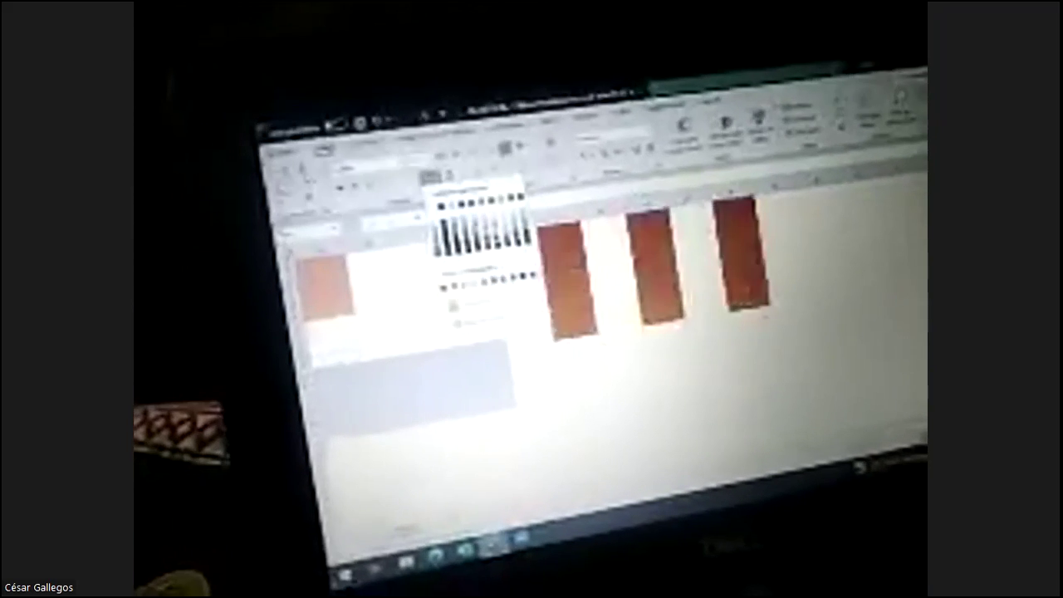
{"action": "left_click", "coordinate": [513, 220]}
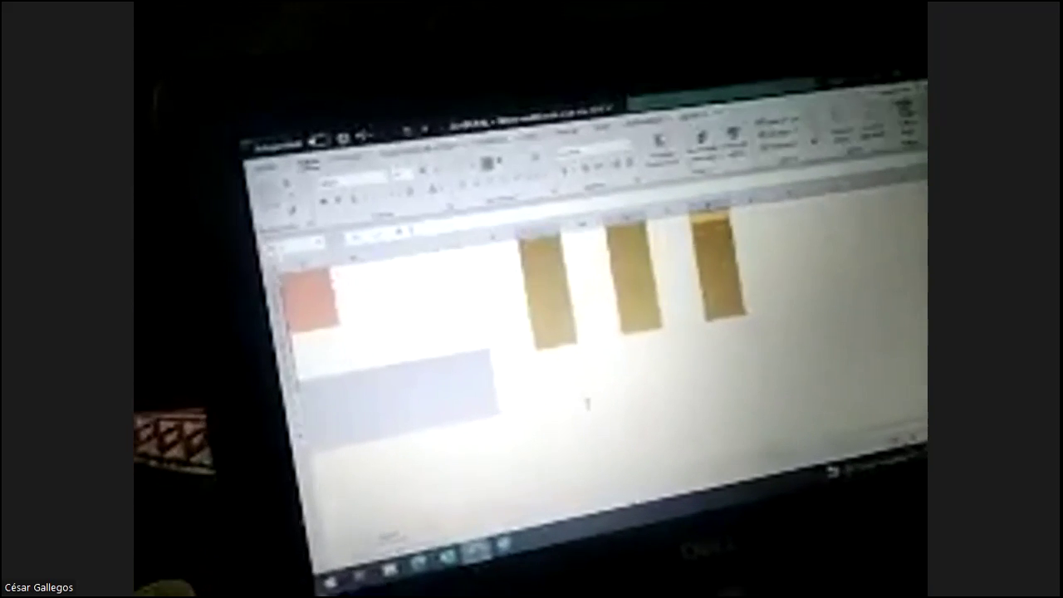
{"action": "left_click", "coordinate": [621, 389]}
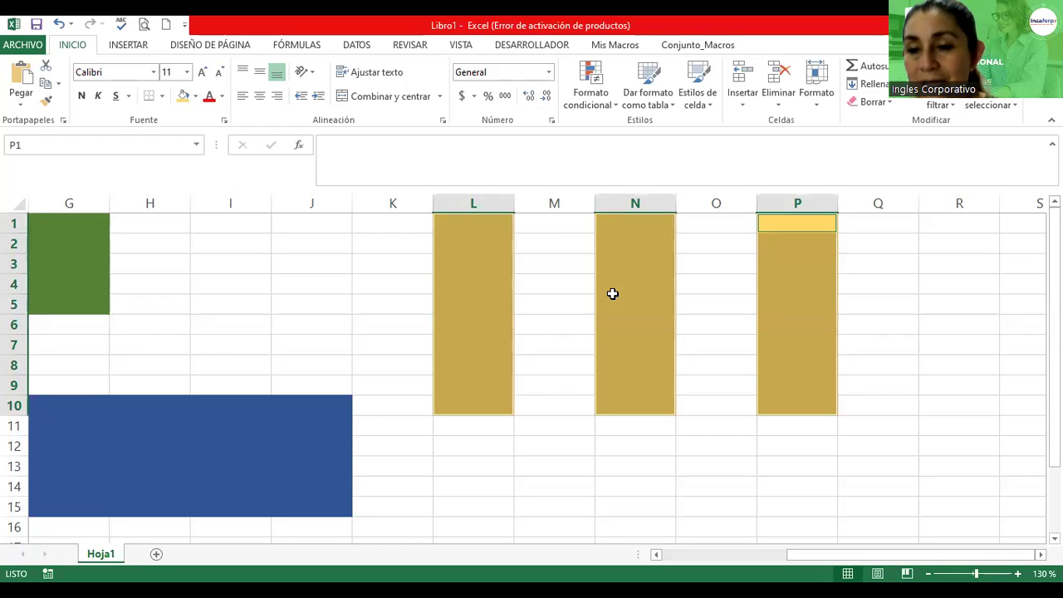
Select L15:N20, then Ctrl-add Q11:R15 and P18:R22 into one multi-range selection
{"action": "left_click", "coordinate": [678, 252]}
{"action": "scroll", "coordinate": [676, 249], "scroll_direction": "down", "scroll_amount": 2}
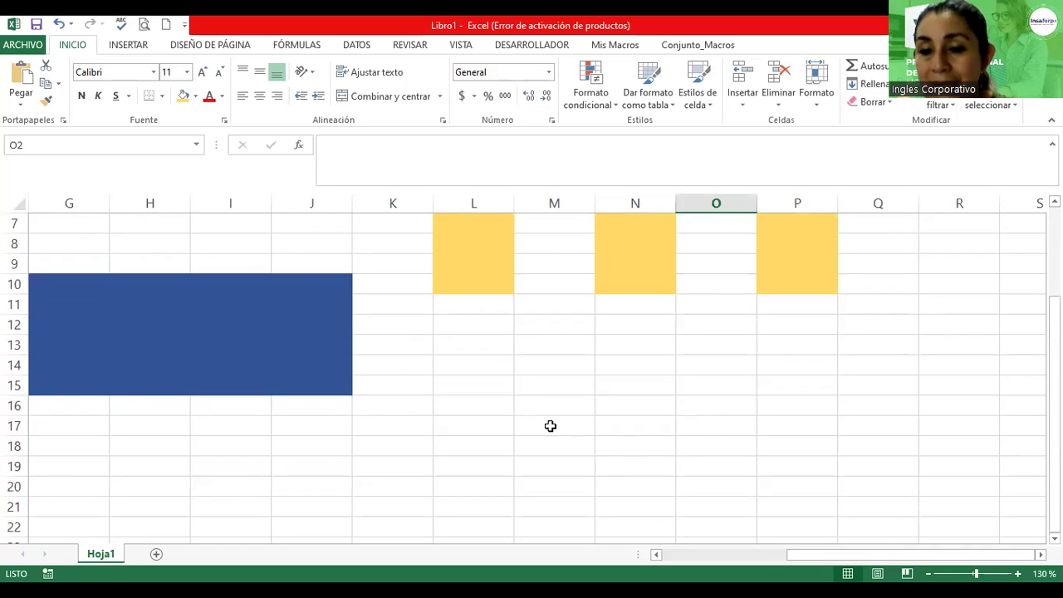
{"action": "left_click", "coordinate": [462, 385]}
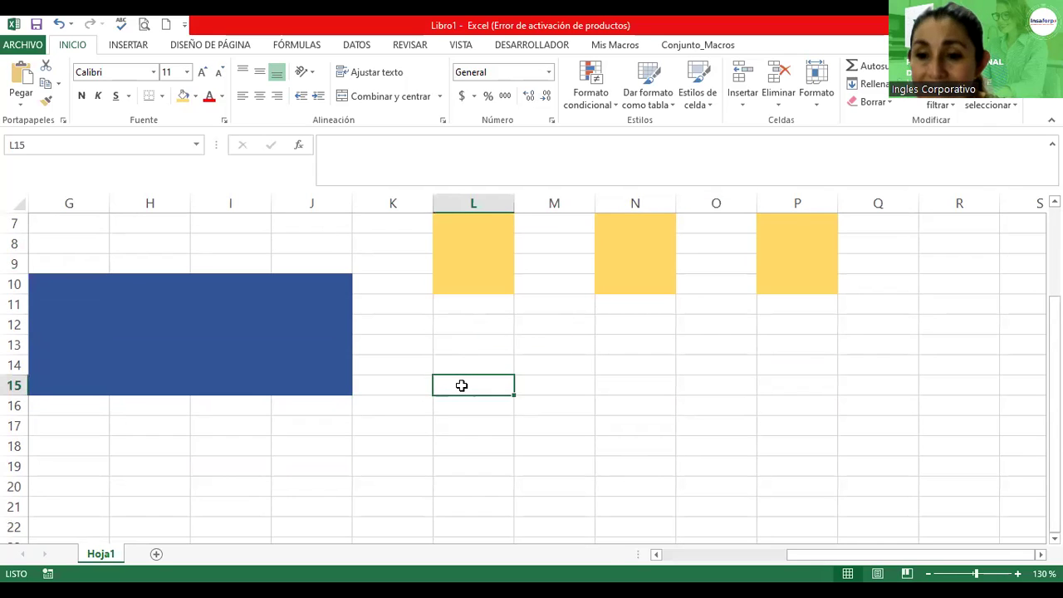
{"action": "mouse_move", "coordinate": [471, 387]}
{"action": "left_mouse_down"}
{"action": "mouse_move", "coordinate": [639, 395]}
{"action": "mouse_move", "coordinate": [656, 483]}
{"action": "left_mouse_up"}
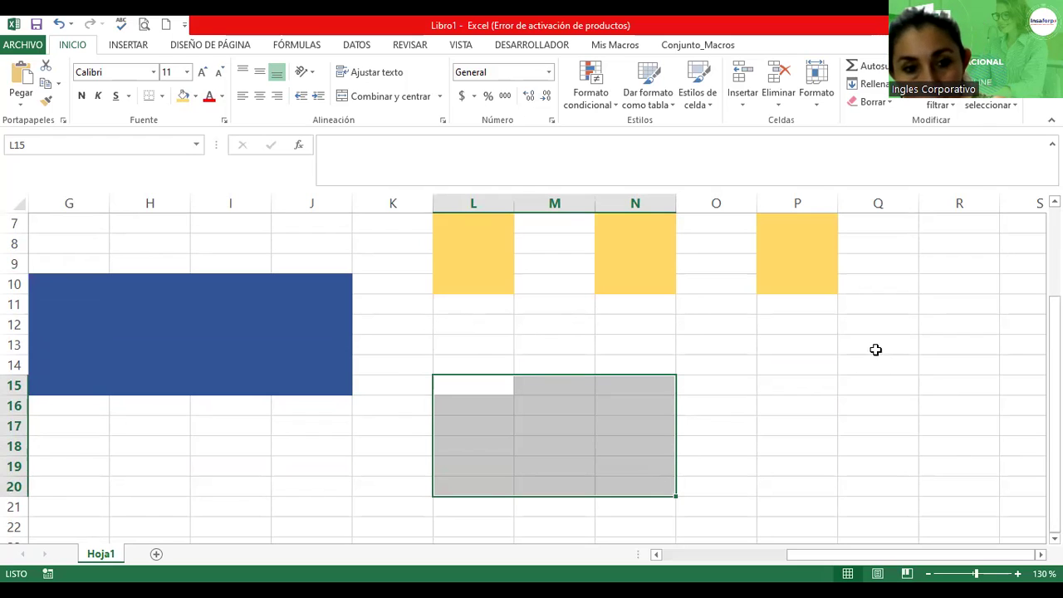
{"action": "left_click", "coordinate": [878, 309]}
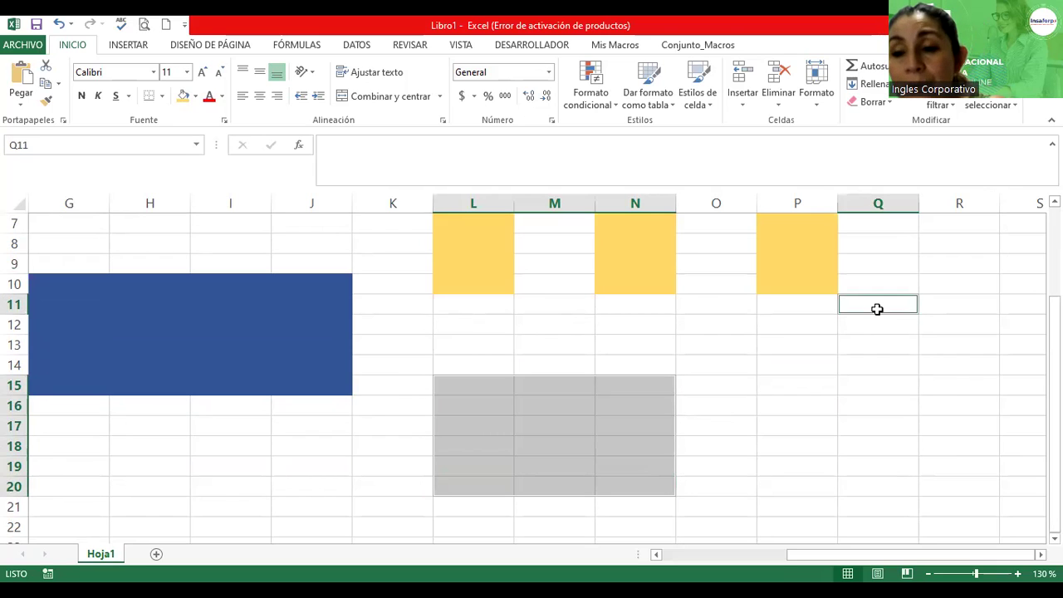
{"action": "left_click_drag", "start_coordinate": [919, 304], "coordinate": [950, 387]}
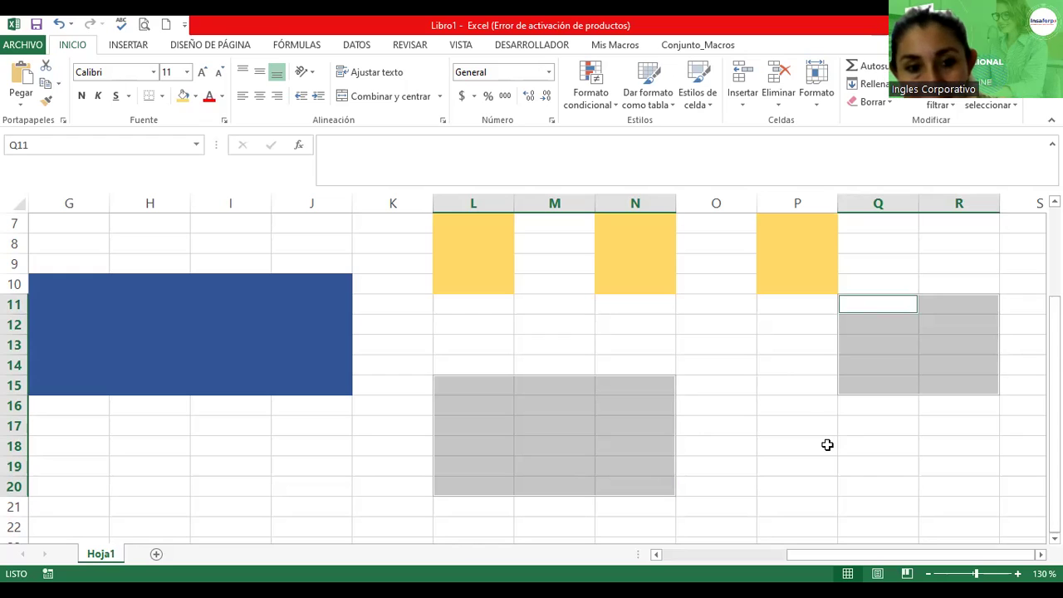
{"action": "left_click", "coordinate": [769, 446], "text": "ctrl"}
{"action": "mouse_move", "coordinate": [769, 446]}
{"action": "left_mouse_down"}
{"action": "mouse_move", "coordinate": [969, 464]}
{"action": "mouse_move", "coordinate": [972, 518]}
{"action": "left_mouse_up"}
{"action": "scroll", "coordinate": [972, 519], "scroll_direction": "down", "scroll_amount": 1}
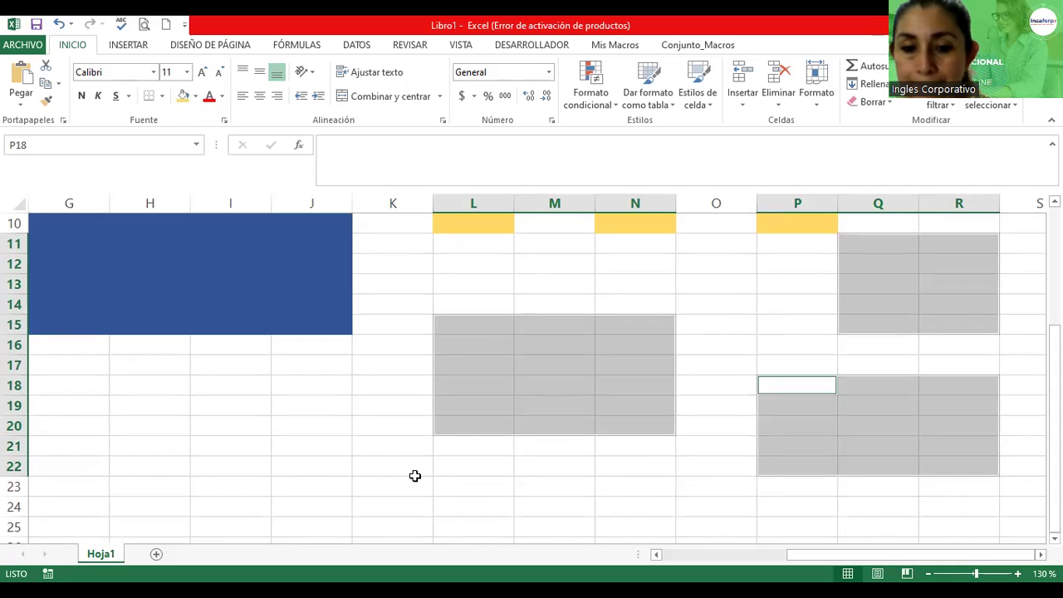
{"action": "left_click", "coordinate": [368, 440]}
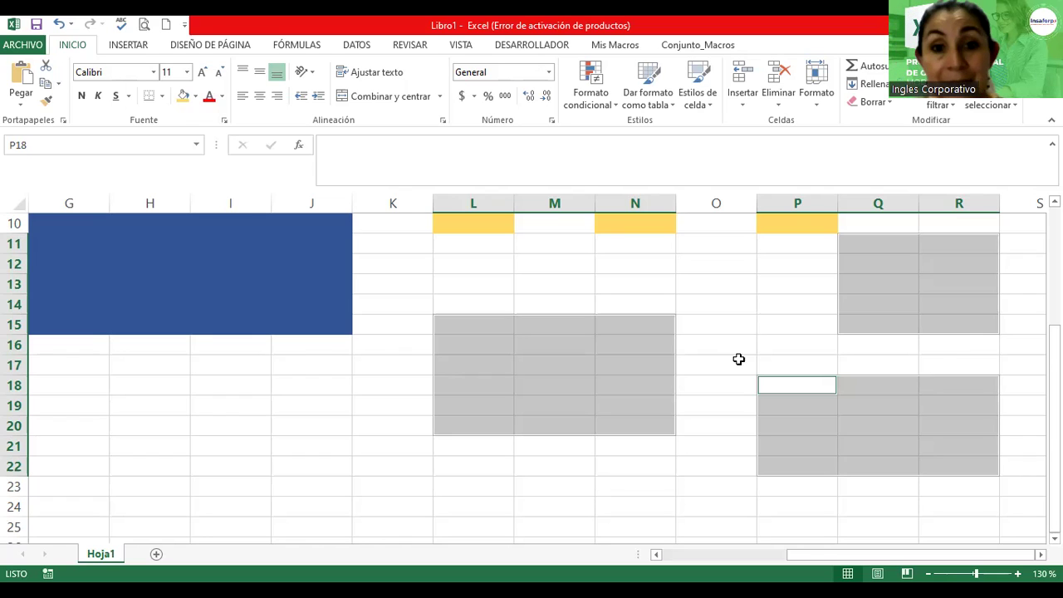
Apply a dark grey theme fill to L15:N20, Q11:R15 and P18:R22
{"action": "left_click", "coordinate": [197, 97]}
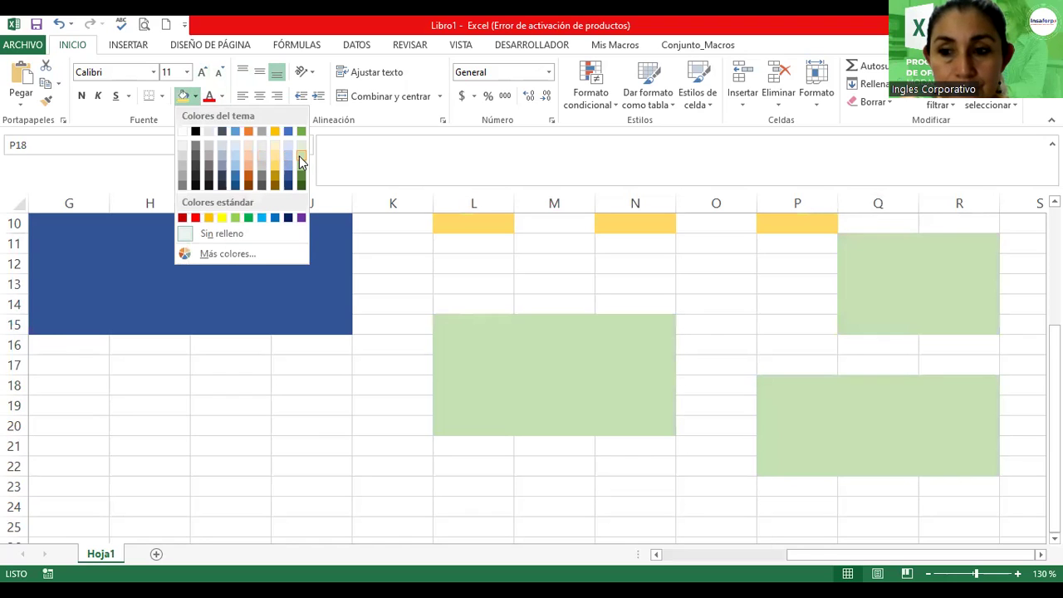
{"action": "left_click", "coordinate": [207, 173]}
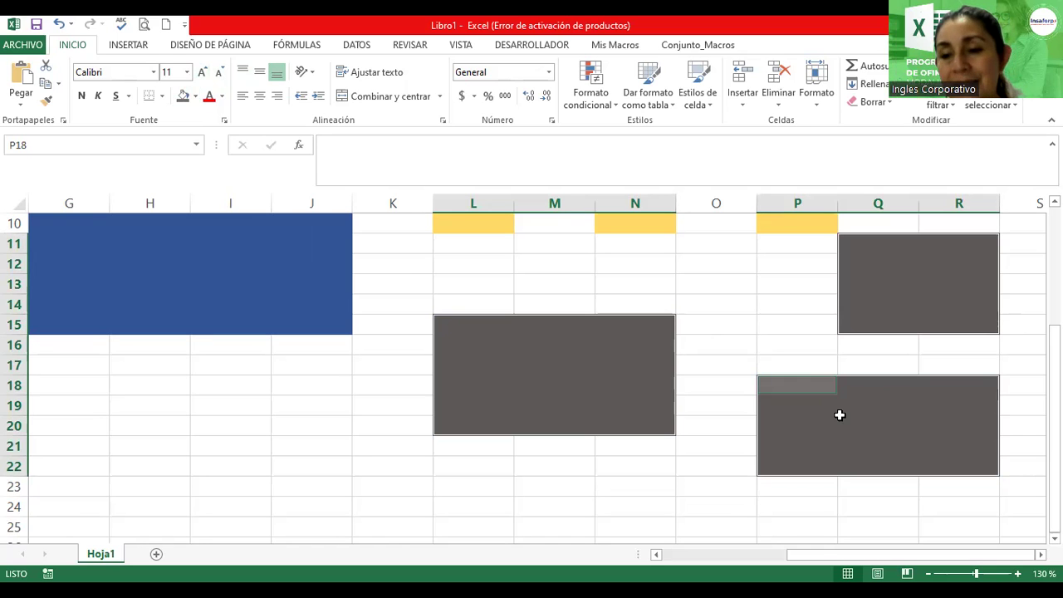
{"action": "scroll", "coordinate": [839, 414], "scroll_direction": "up", "scroll_amount": 3}
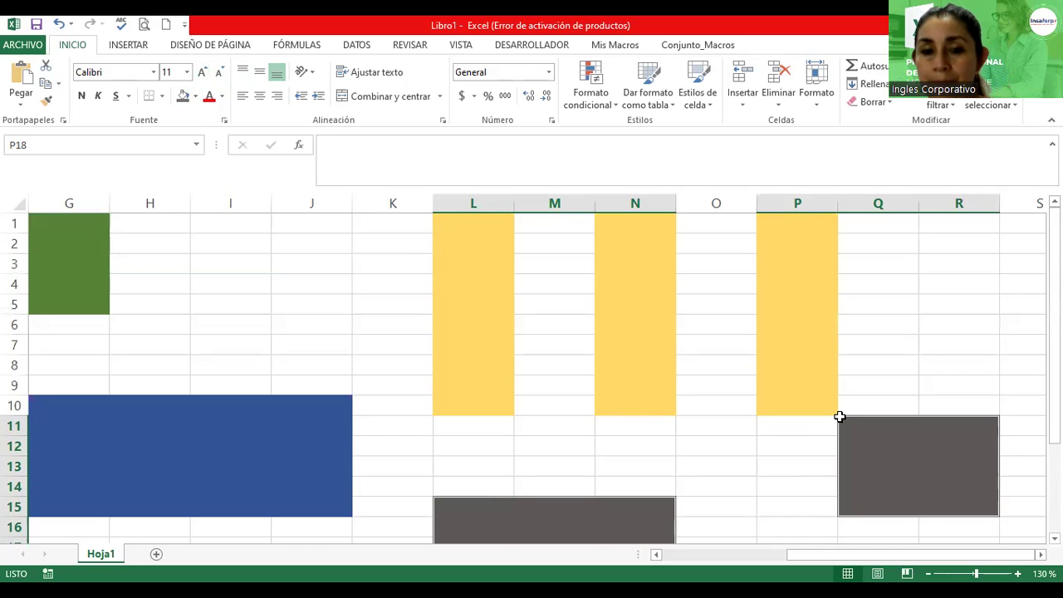
{"action": "scroll", "coordinate": [840, 416], "scroll_direction": "down", "scroll_amount": 1}
{"action": "scroll", "coordinate": [839, 416], "scroll_direction": "down", "scroll_amount": 1}
{"action": "scroll", "coordinate": [839, 416], "scroll_direction": "down", "scroll_amount": 1}
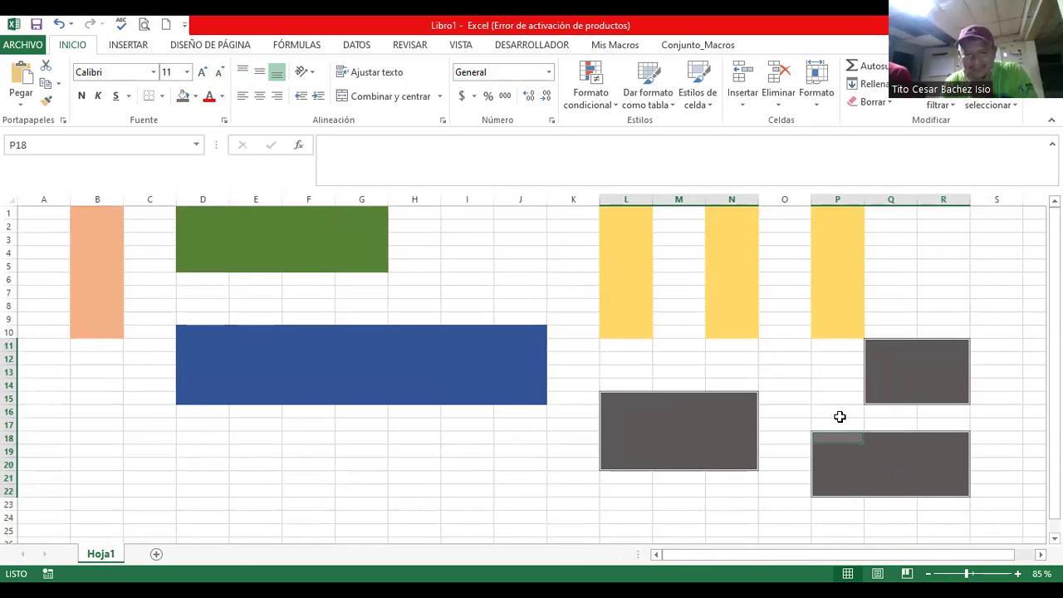
Deselect the grey blocks and select the range B20:F22 below the blue block
{"action": "scroll", "coordinate": [840, 416], "scroll_direction": "down", "scroll_amount": 1}
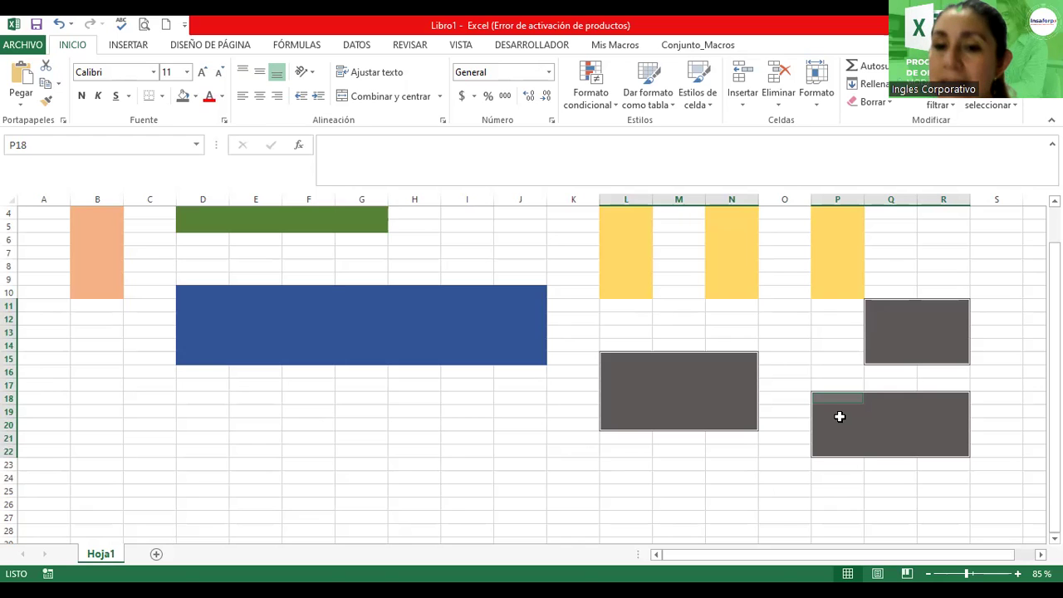
{"action": "scroll", "coordinate": [688, 289], "scroll_direction": "up", "scroll_amount": 1}
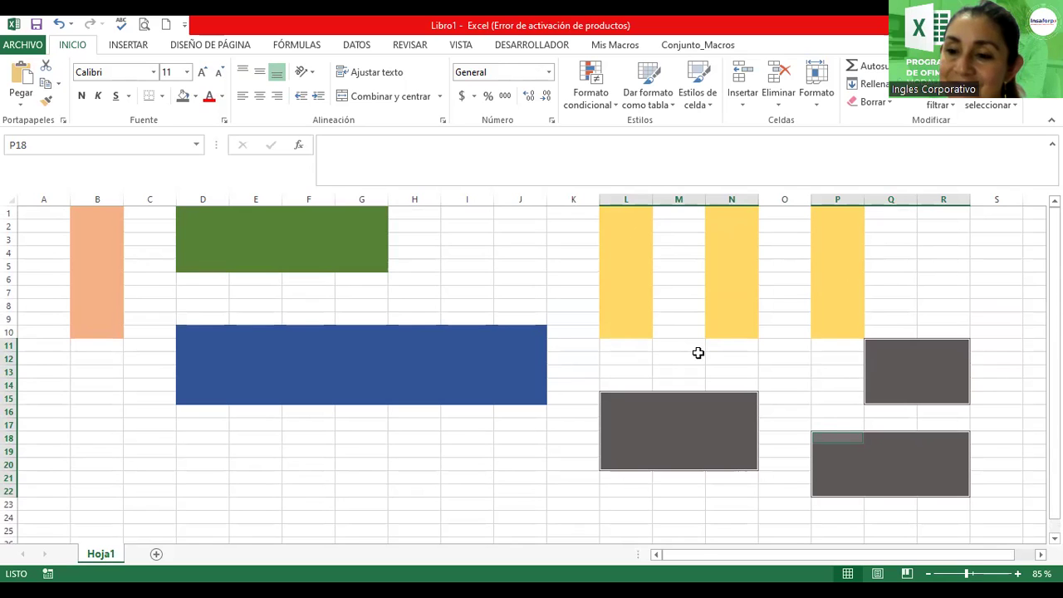
{"action": "left_click", "coordinate": [698, 354]}
{"action": "scroll", "coordinate": [261, 331], "scroll_direction": "down", "scroll_amount": 2}
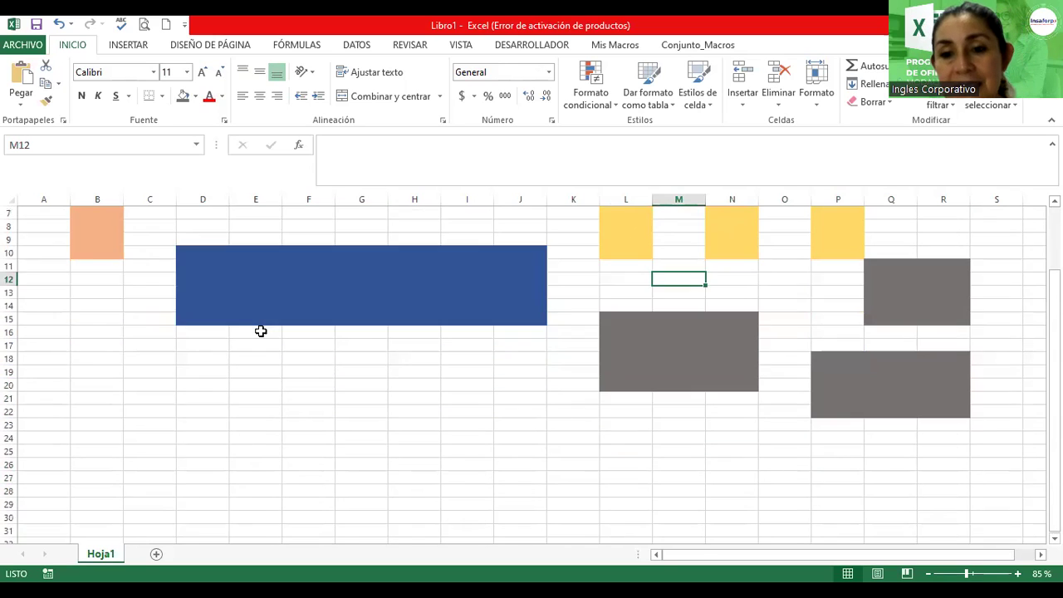
{"action": "scroll", "coordinate": [261, 332], "scroll_direction": "down", "scroll_amount": 3}
{"action": "scroll", "coordinate": [72, 278], "scroll_direction": "up", "scroll_amount": 1}
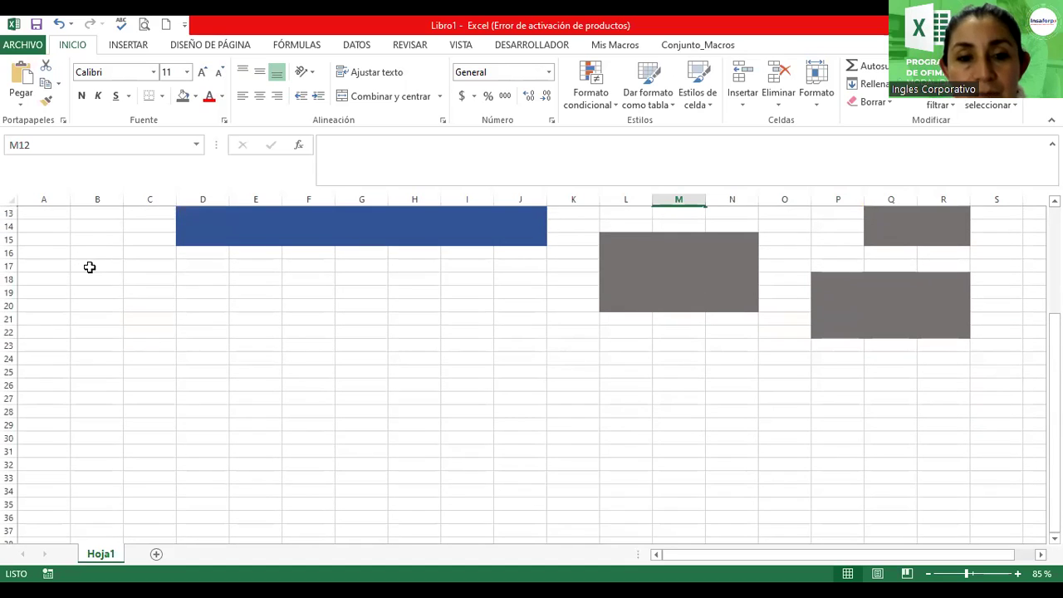
{"action": "mouse_move", "coordinate": [83, 306]}
{"action": "left_mouse_down"}
{"action": "mouse_move", "coordinate": [305, 305]}
{"action": "mouse_move", "coordinate": [311, 330]}
{"action": "left_mouse_up"}
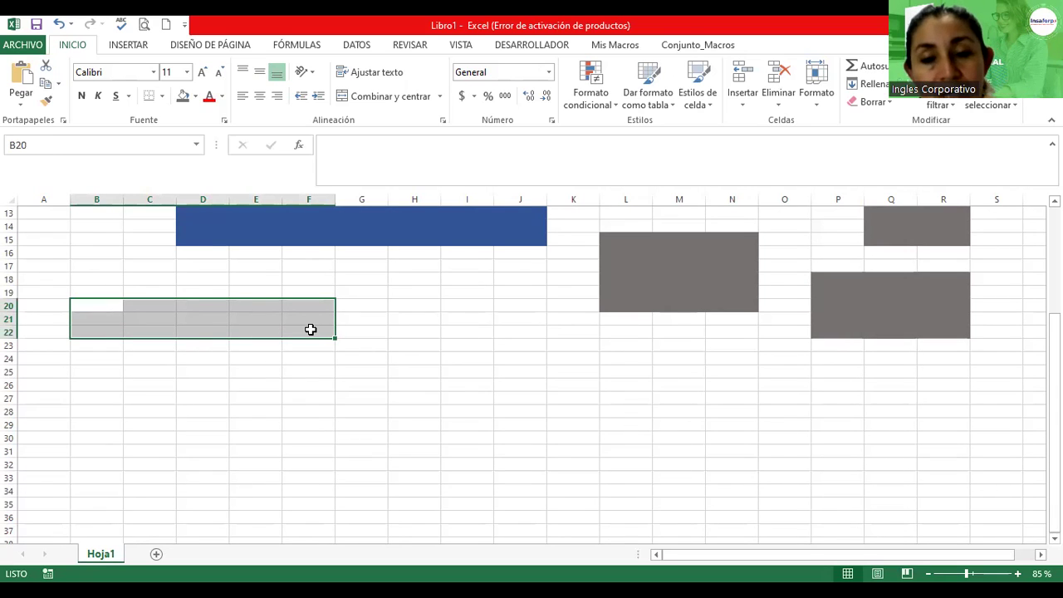
Add D25:H30 to the B20:F22 selection and give both ranges a light blue fill
{"action": "left_click", "coordinate": [195, 371]}
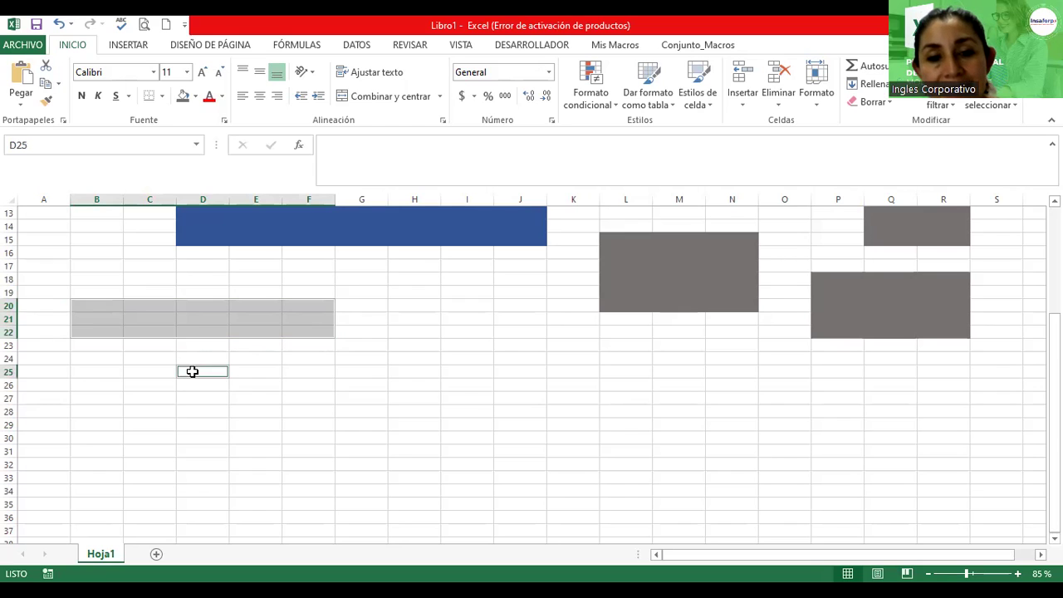
{"action": "mouse_move", "coordinate": [198, 372]}
{"action": "left_mouse_down"}
{"action": "mouse_move", "coordinate": [412, 372]}
{"action": "mouse_move", "coordinate": [420, 438]}
{"action": "left_mouse_up"}
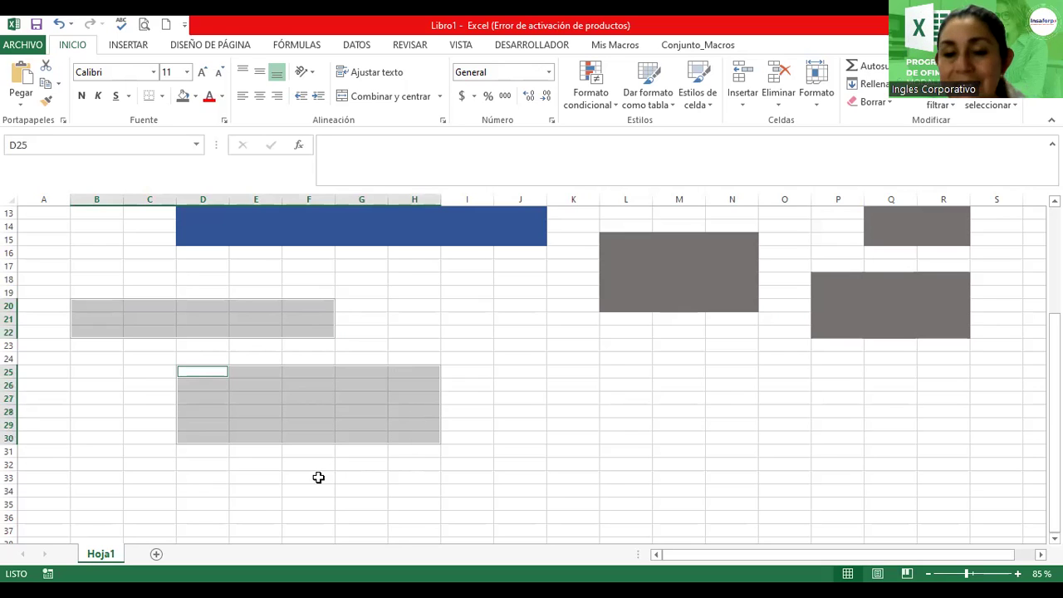
{"action": "left_click", "coordinate": [196, 97]}
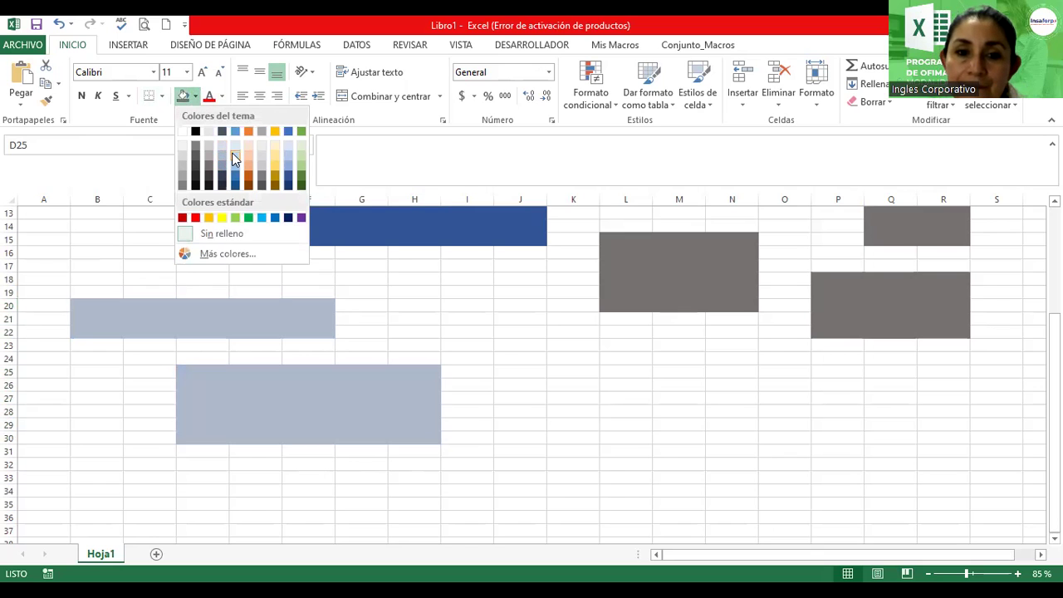
{"action": "left_click", "coordinate": [234, 158]}
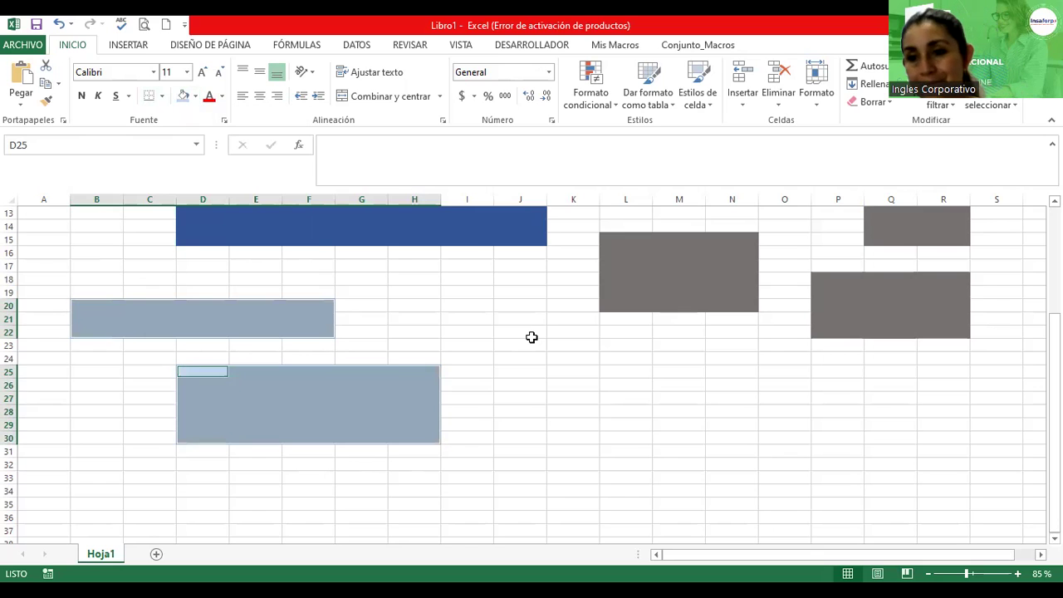
{"action": "left_click", "coordinate": [532, 337]}
{"action": "scroll", "coordinate": [531, 338], "scroll_direction": "up", "scroll_amount": 4}
{"action": "scroll", "coordinate": [532, 338], "scroll_direction": "down", "scroll_amount": 1}
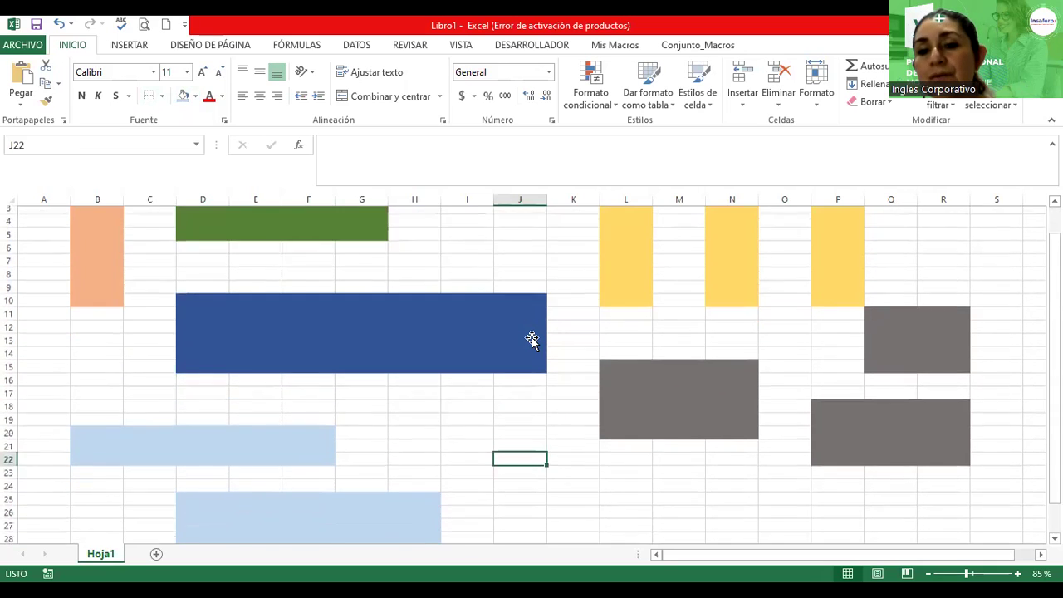
{"action": "scroll", "coordinate": [532, 337], "scroll_direction": "down", "scroll_amount": 1, "text": "ctrl"}
{"action": "scroll", "coordinate": [532, 337], "scroll_direction": "down", "scroll_amount": 1, "text": "ctrl"}
{"action": "scroll", "coordinate": [532, 337], "scroll_direction": "down", "scroll_amount": 1, "text": "ctrl"}
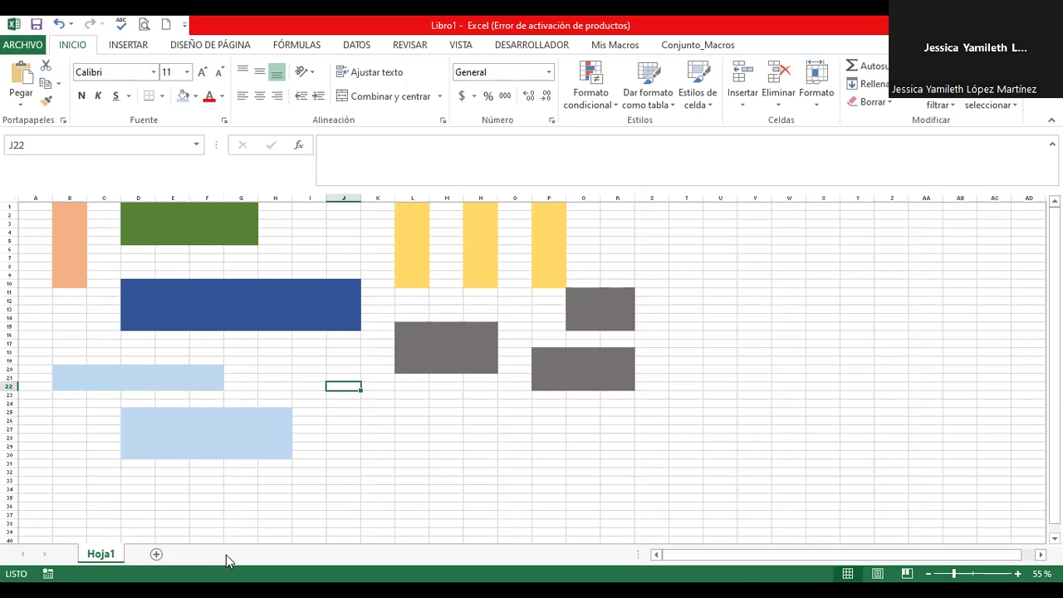
Return to the top-left of the sheet and select the empty block H1:K7
{"action": "left_click", "coordinate": [482, 380]}
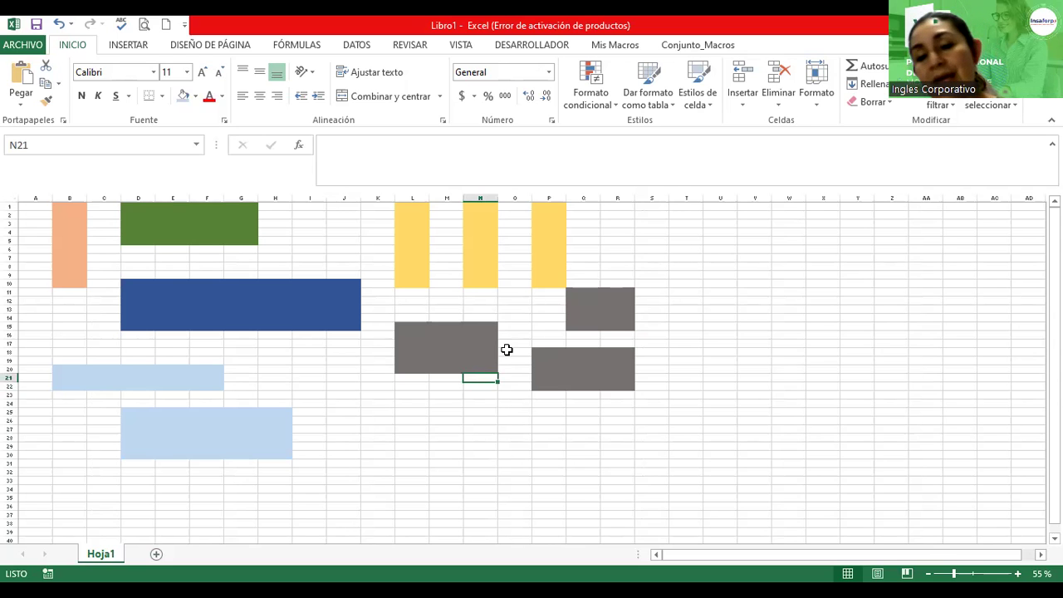
{"action": "scroll", "coordinate": [506, 349], "scroll_direction": "up", "scroll_amount": 1, "text": "ctrl"}
{"action": "scroll", "coordinate": [507, 349], "scroll_direction": "up", "scroll_amount": 1, "text": "ctrl"}
{"action": "scroll", "coordinate": [506, 350], "scroll_direction": "up", "scroll_amount": 1, "text": "ctrl"}
{"action": "scroll", "coordinate": [507, 350], "scroll_direction": "up", "scroll_amount": 1, "text": "ctrl"}
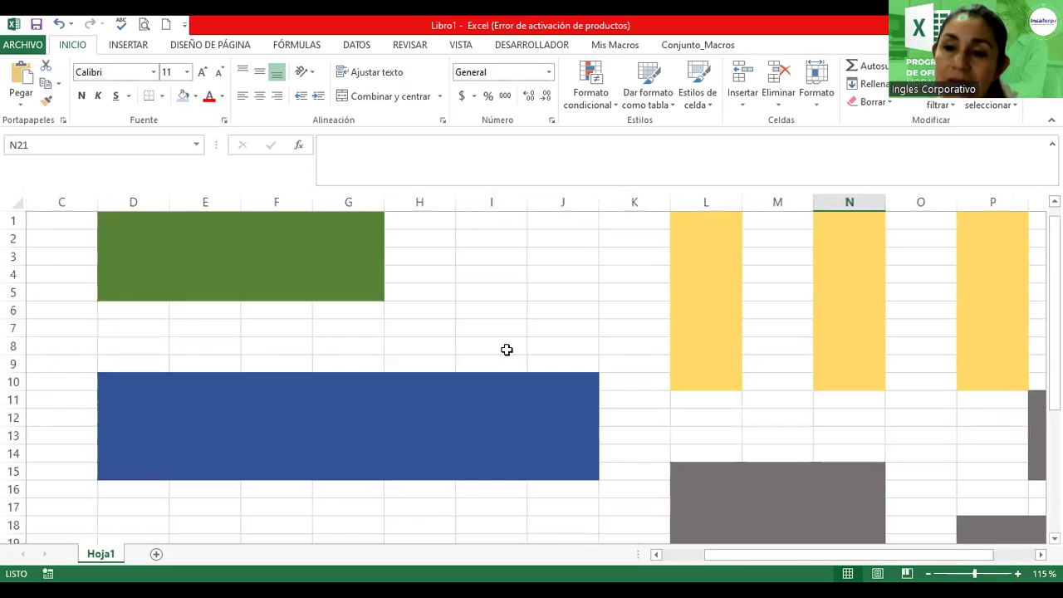
{"action": "left_click_drag", "start_coordinate": [848, 555], "coordinate": [806, 555]}
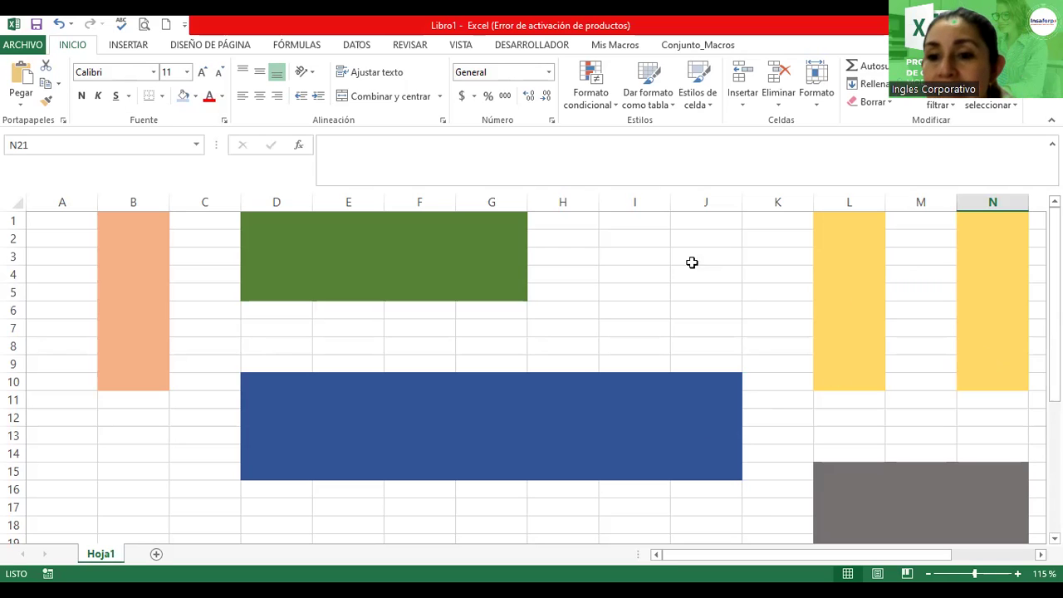
{"action": "left_click_drag", "start_coordinate": [570, 224], "coordinate": [742, 307]}
{"action": "left_click_drag", "start_coordinate": [754, 328], "coordinate": [755, 328]}
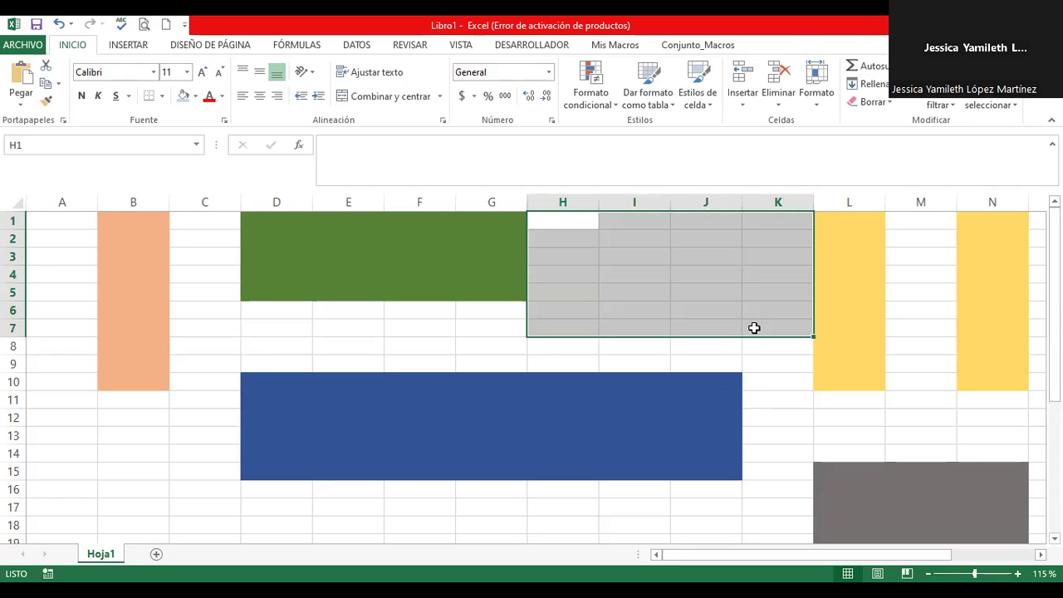
Enter the headings Ventas in L1, Totales in N1 and Resultado in P1
{"action": "left_click_drag", "start_coordinate": [777, 556], "coordinate": [860, 556]}
{"action": "left_click", "coordinate": [721, 397]}
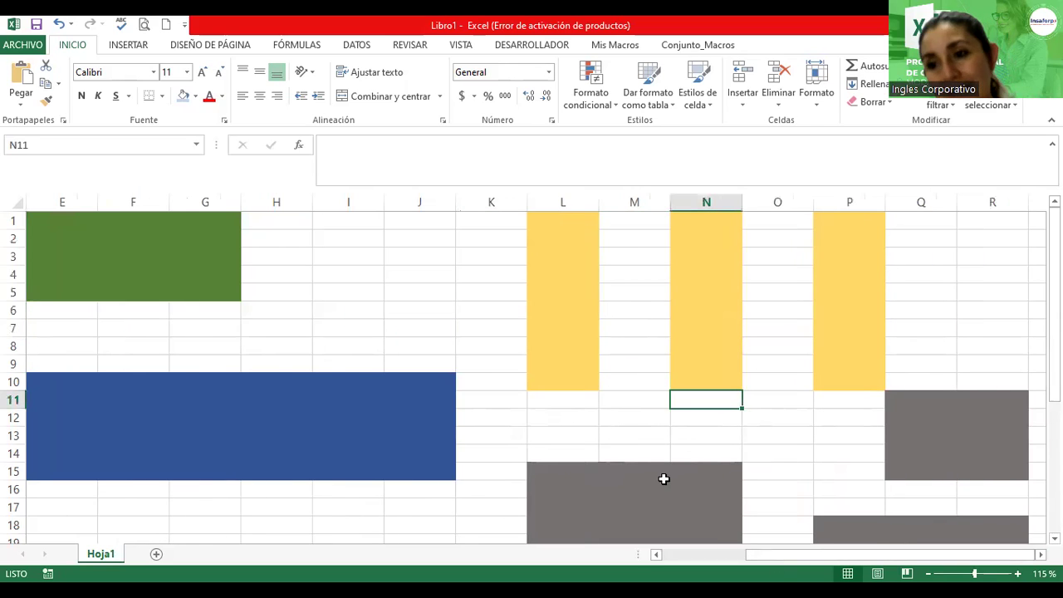
{"action": "left_click", "coordinate": [567, 220]}
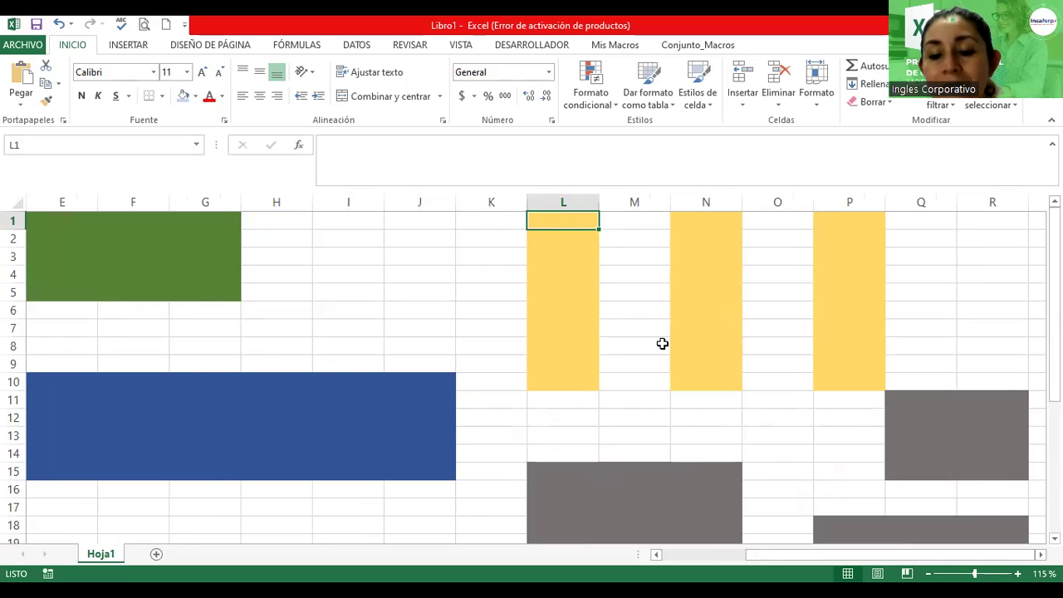
{"action": "type", "text": "Ventas"}
{"action": "left_click", "coordinate": [688, 220]}
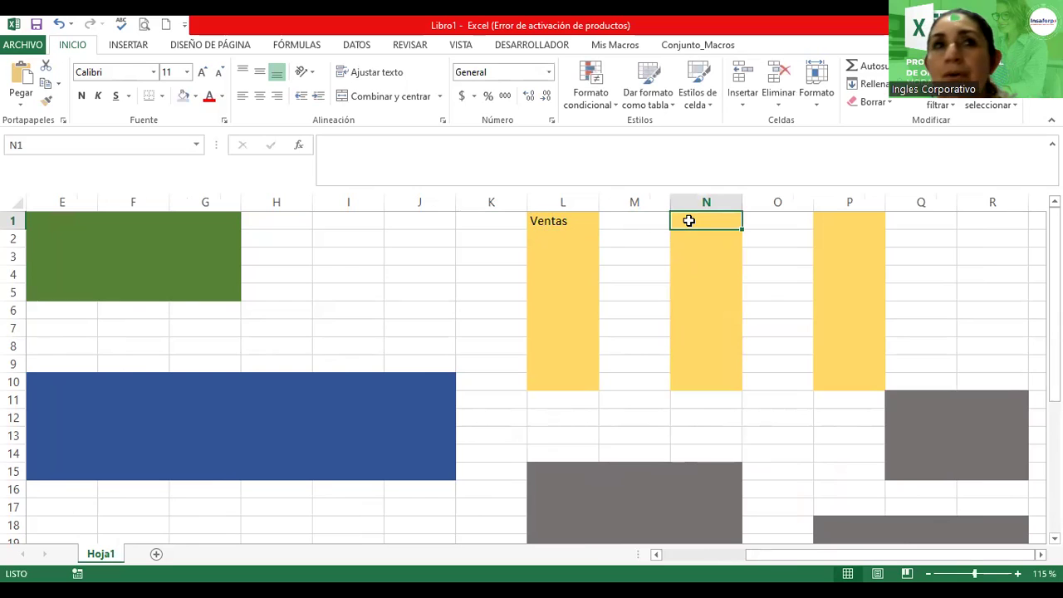
{"action": "type", "text": "Totales"}
{"action": "left_click", "coordinate": [835, 222]}
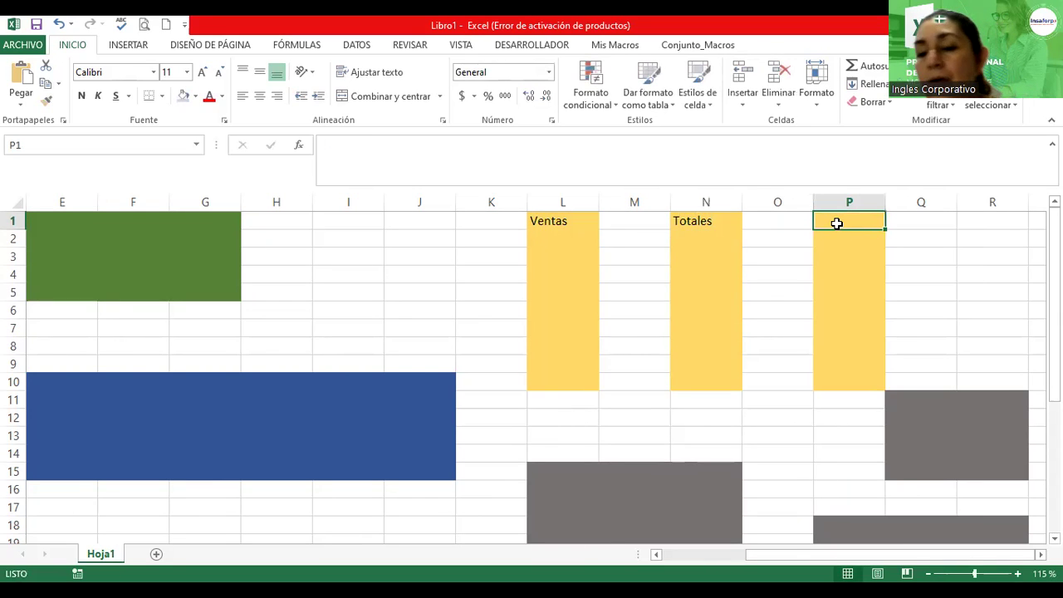
{"action": "type", "text": "Resul"}
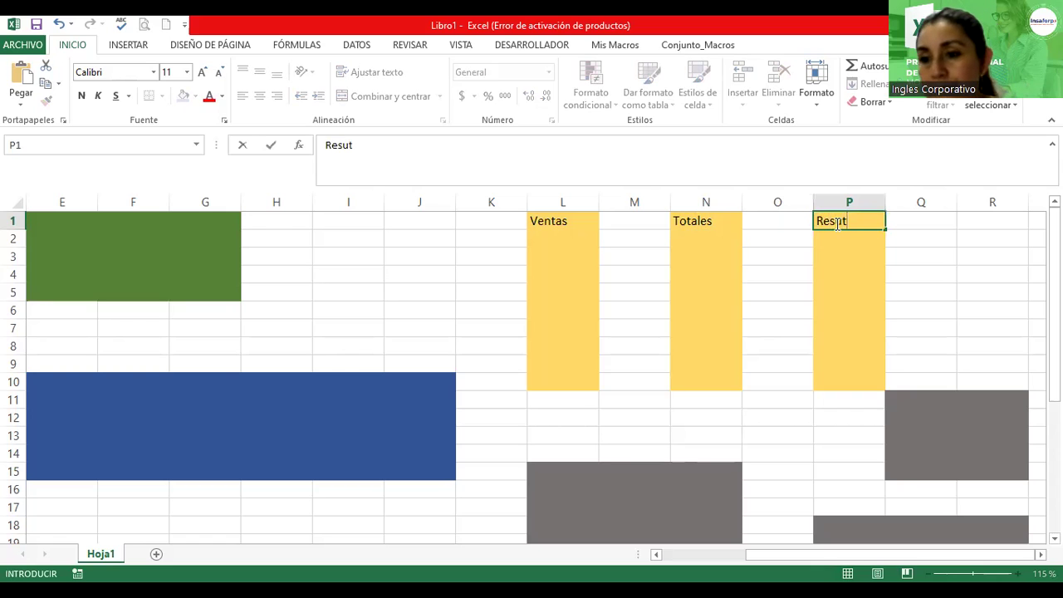
{"action": "type", "text": "tado"}
{"action": "key", "text": "Return"}
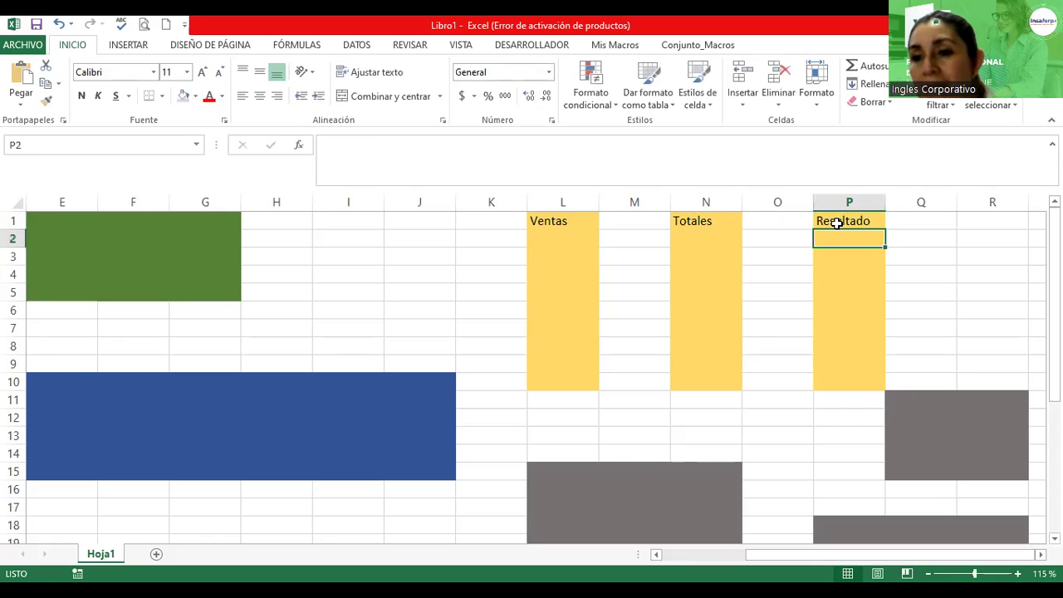
{"action": "left_click", "coordinate": [404, 218]}
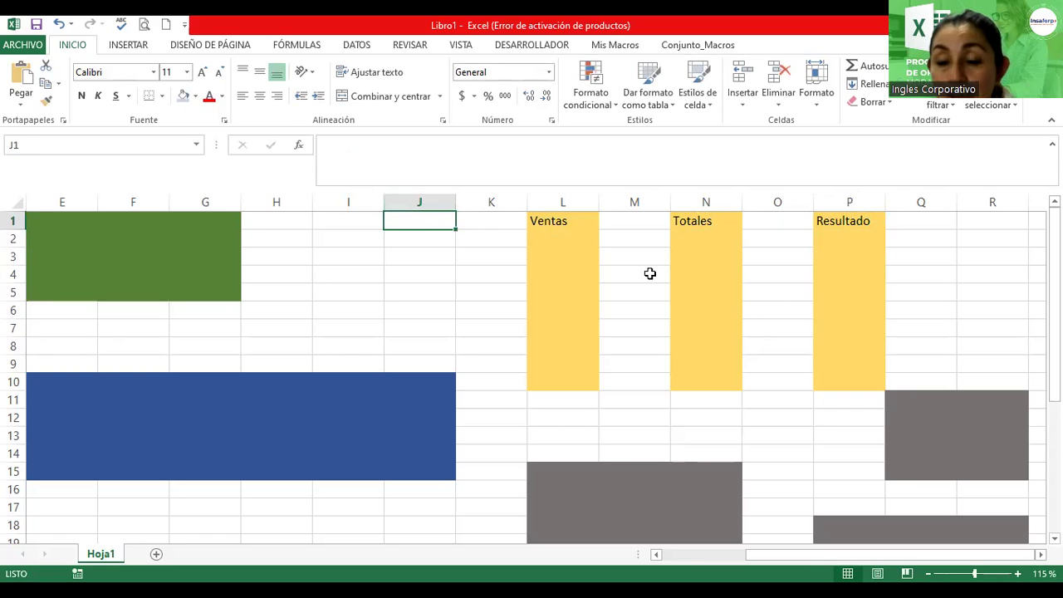
{"action": "left_click_drag", "start_coordinate": [649, 273], "coordinate": [908, 382]}
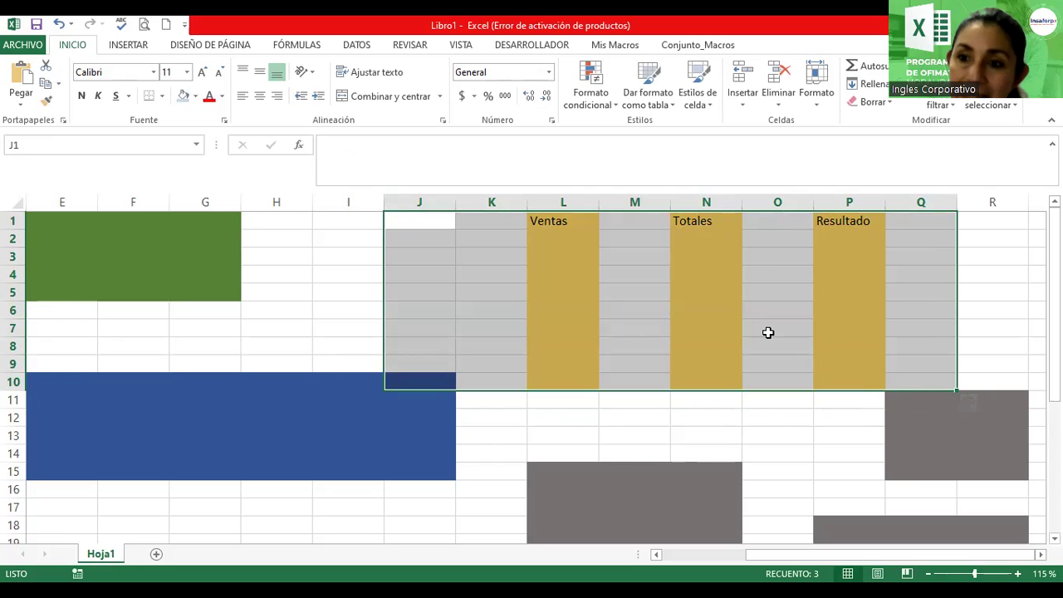
{"action": "left_click", "coordinate": [752, 311]}
{"action": "left_click_drag", "start_coordinate": [420, 221], "coordinate": [927, 393]}
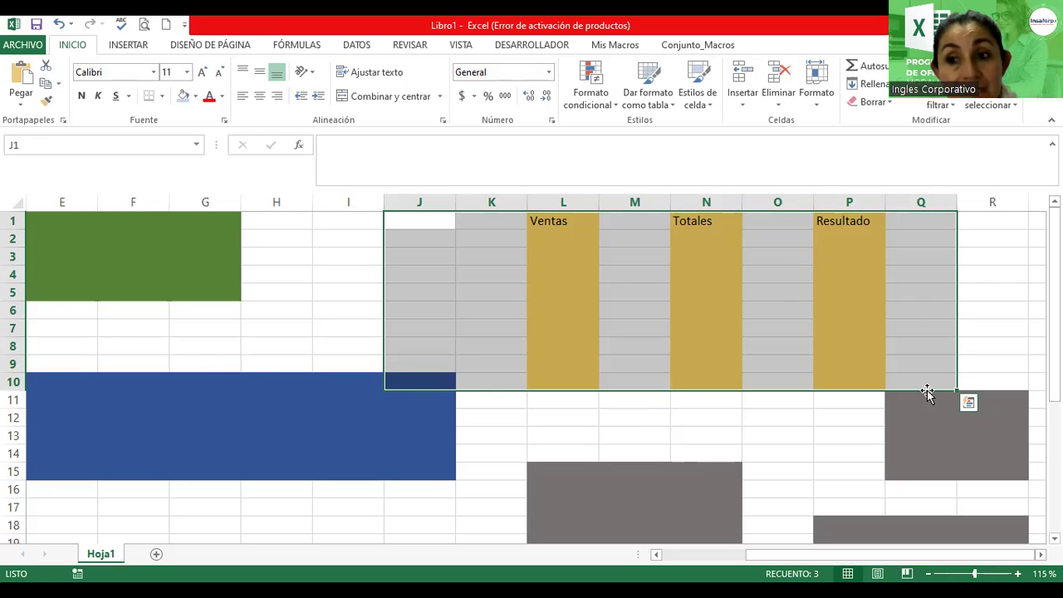
{"action": "left_click", "coordinate": [767, 347]}
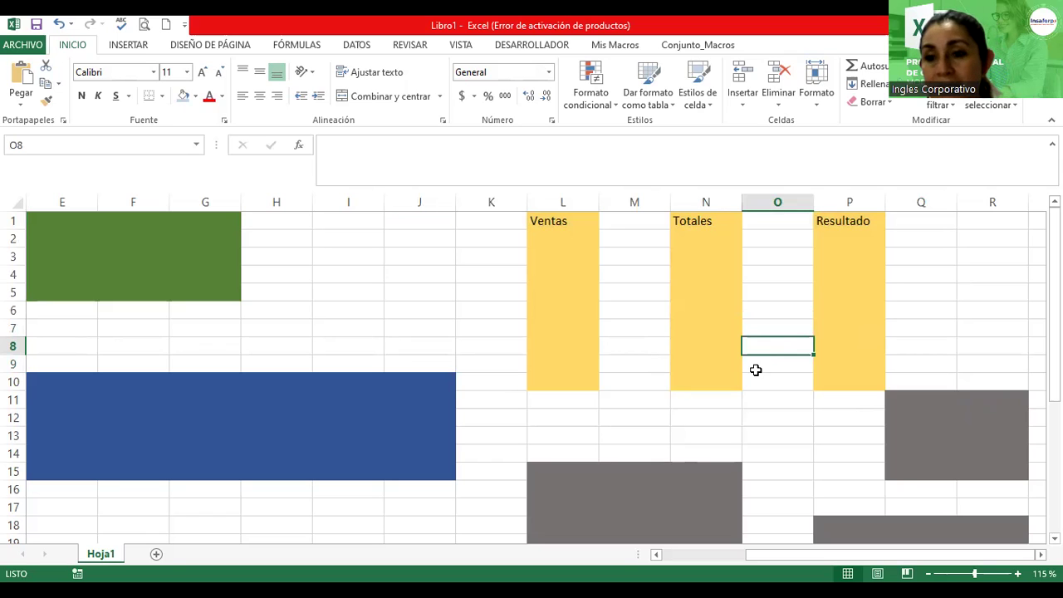
{"action": "left_click_drag", "start_coordinate": [575, 223], "coordinate": [568, 384]}
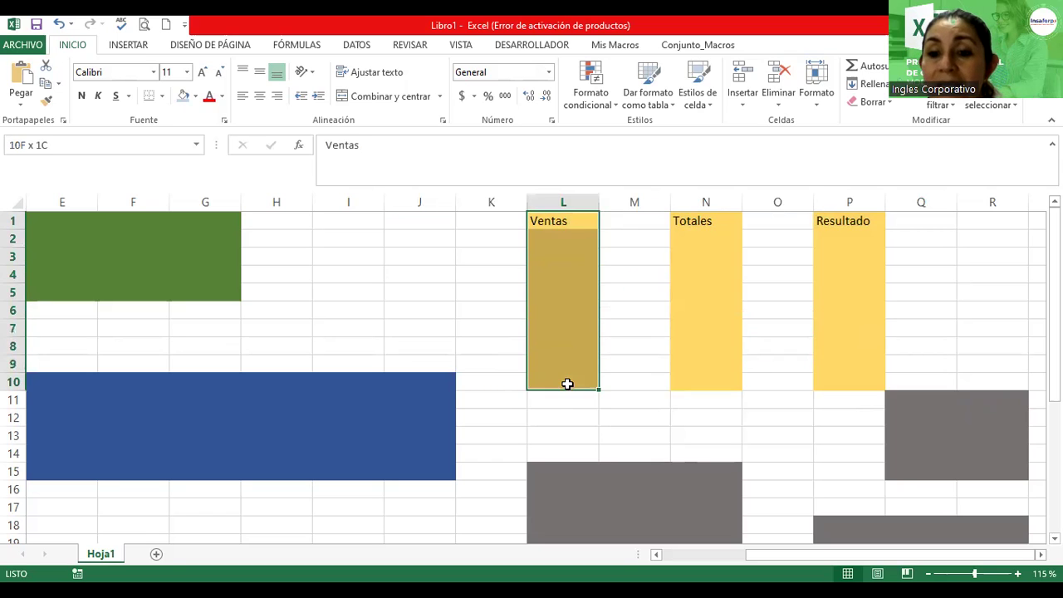
{"action": "left_click_drag", "start_coordinate": [728, 221], "coordinate": [722, 397], "text": "ctrl"}
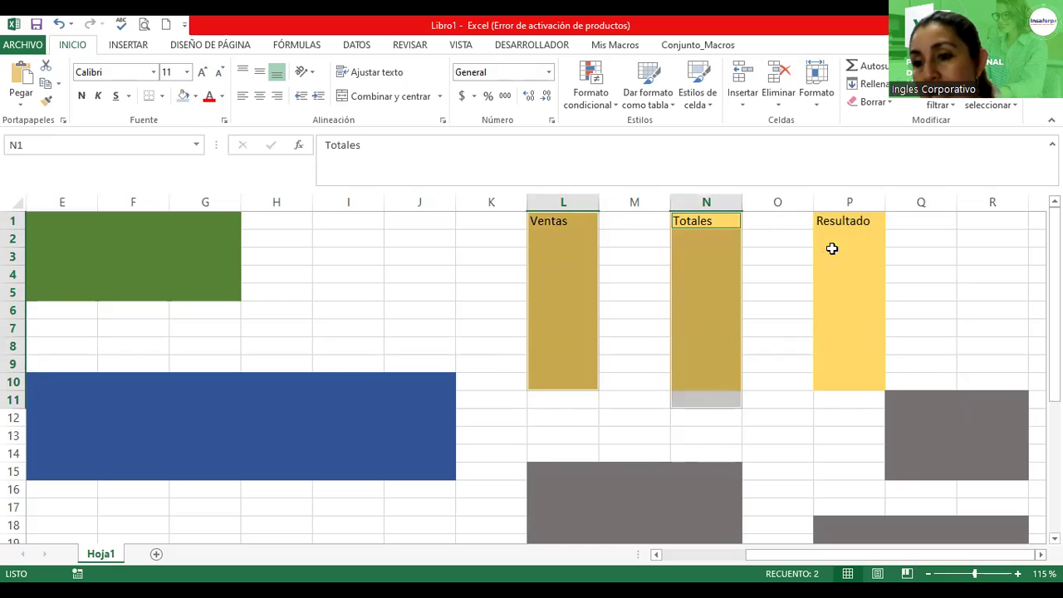
{"action": "left_click_drag", "start_coordinate": [851, 219], "coordinate": [852, 391], "text": "ctrl"}
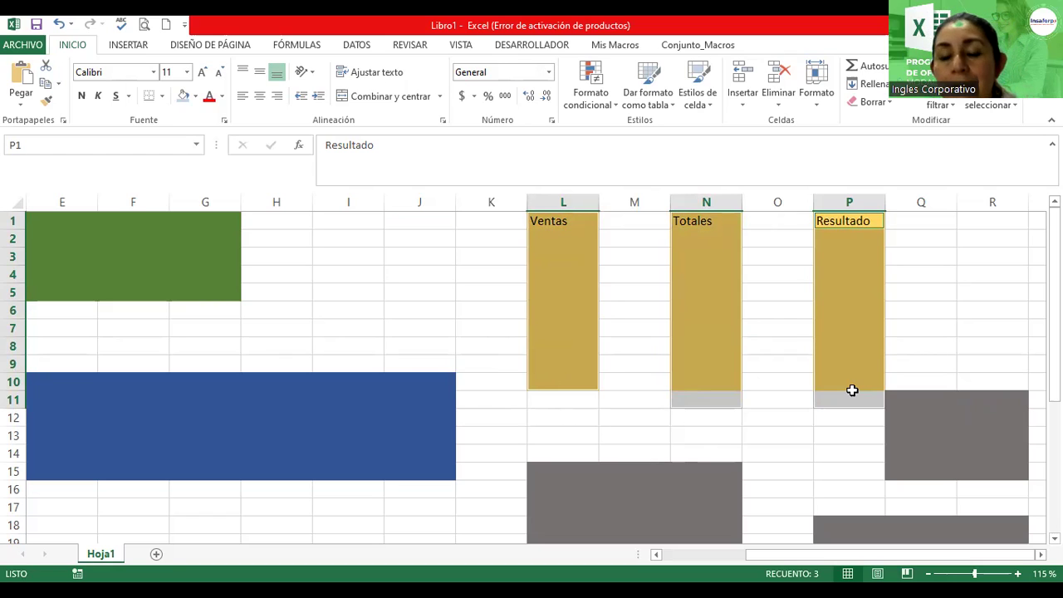
{"action": "left_click", "coordinate": [548, 276]}
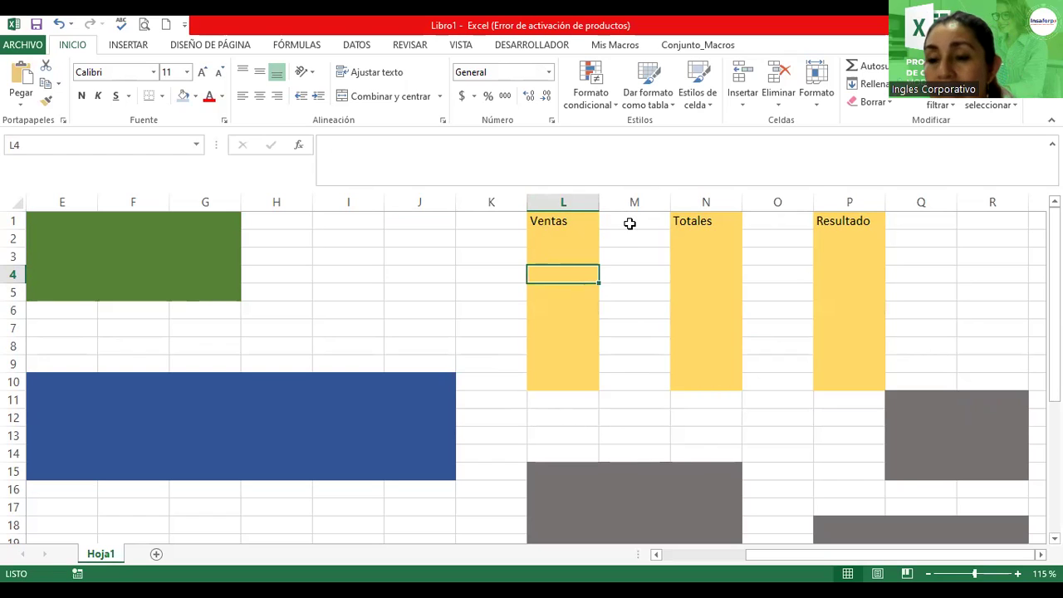
{"action": "left_click_drag", "start_coordinate": [631, 221], "coordinate": [629, 383]}
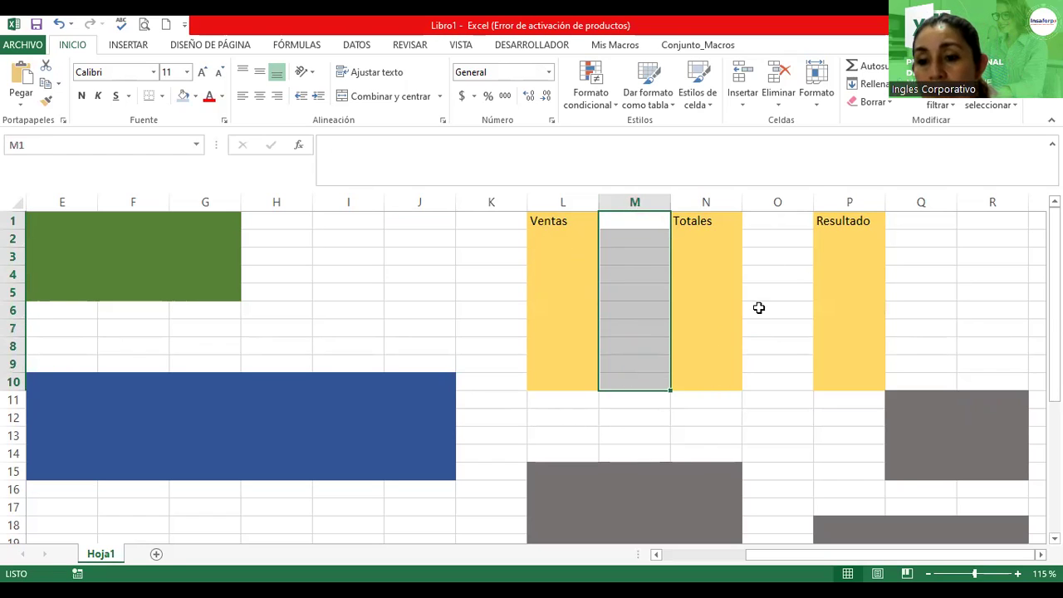
{"action": "left_click_drag", "start_coordinate": [791, 227], "coordinate": [794, 383], "text": "ctrl"}
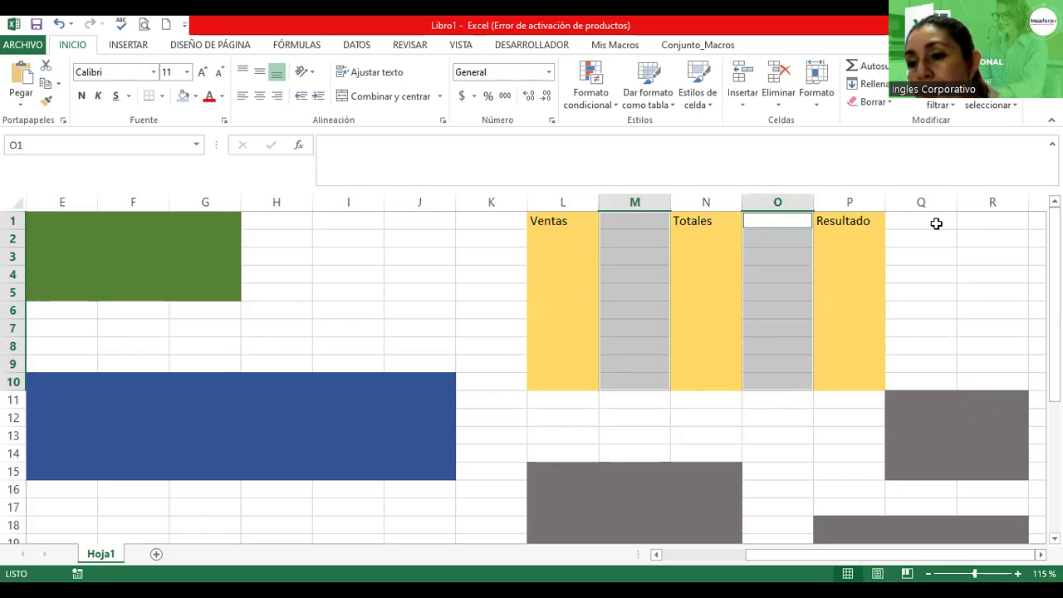
{"action": "left_click_drag", "start_coordinate": [938, 223], "coordinate": [938, 379], "text": "ctrl"}
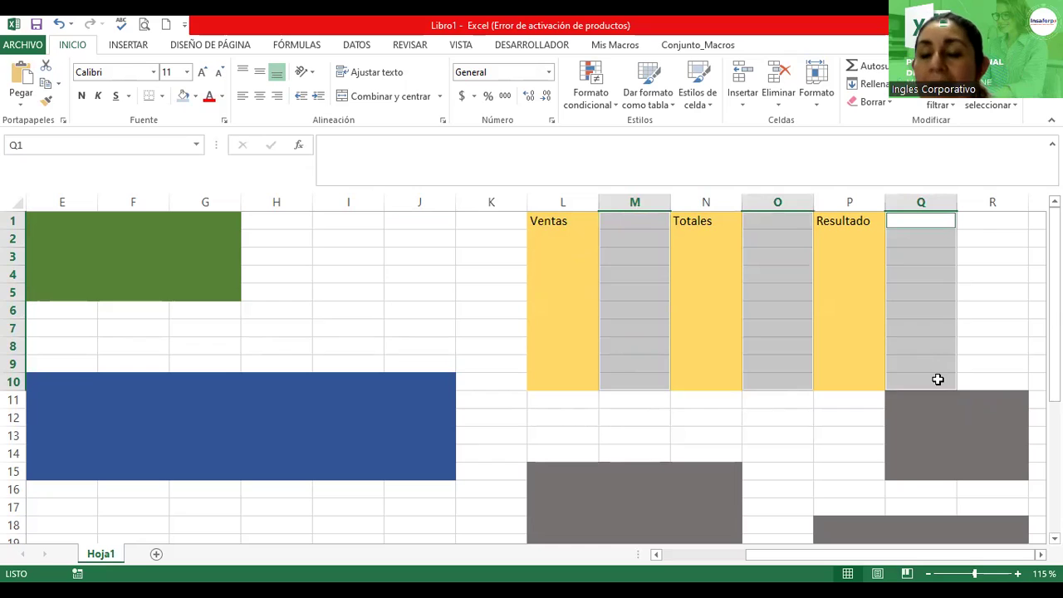
{"action": "left_click", "coordinate": [706, 291]}
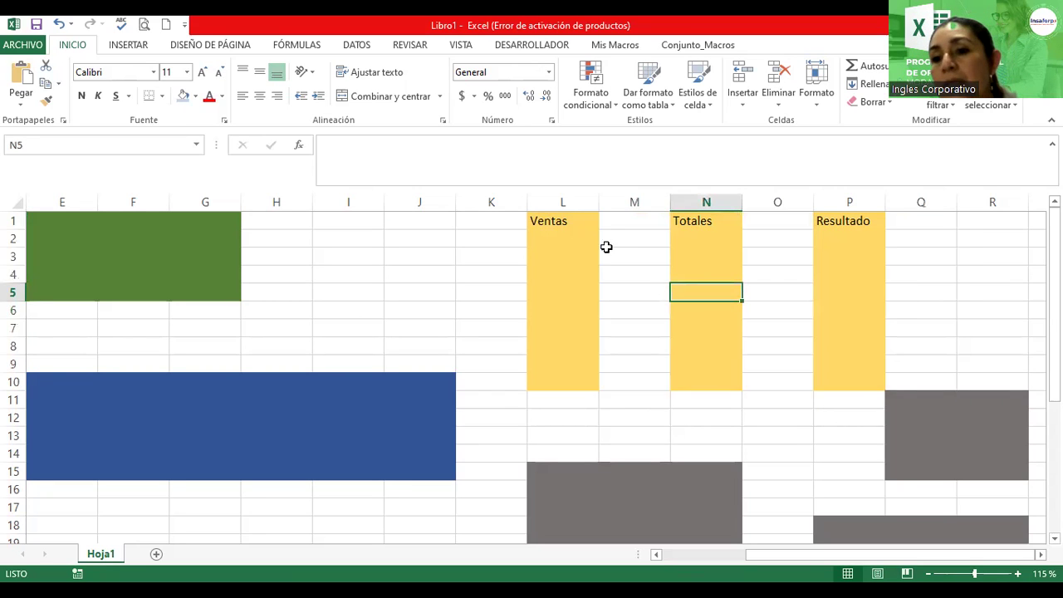
{"action": "left_click_drag", "start_coordinate": [636, 220], "coordinate": [650, 389]}
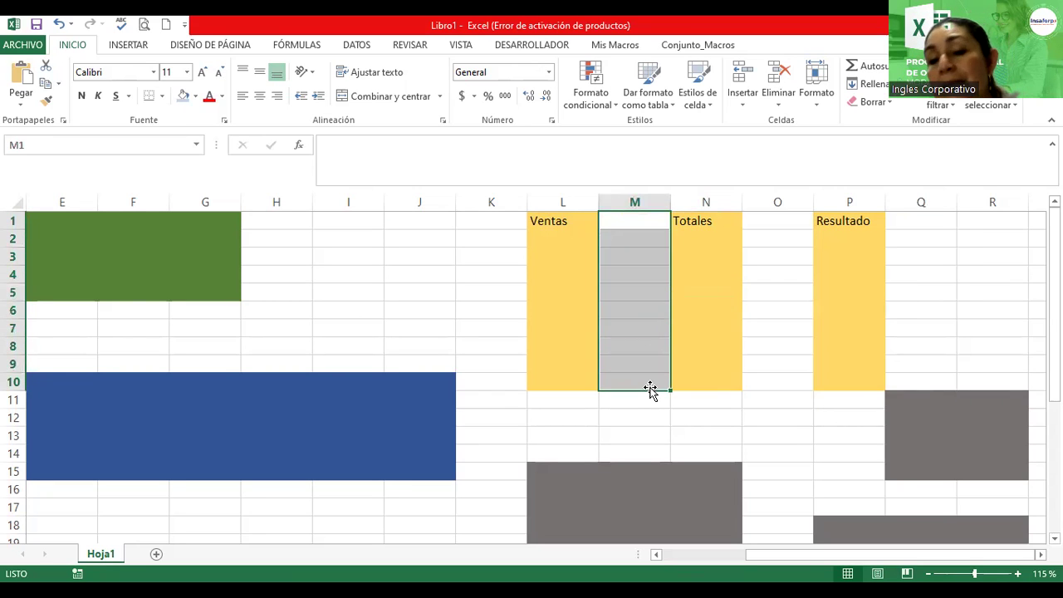
Fill M1:M10 and O1:O10 with dark green
{"action": "left_click", "coordinate": [198, 97]}
{"action": "left_click", "coordinate": [302, 184]}
{"action": "left_click", "coordinate": [778, 228]}
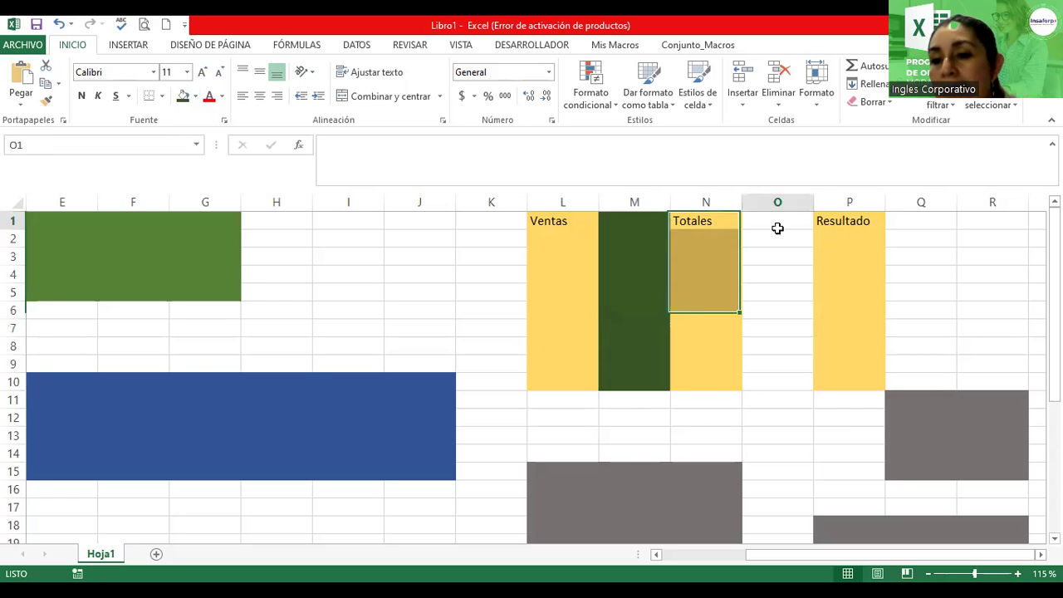
{"action": "left_click_drag", "start_coordinate": [778, 228], "coordinate": [778, 384]}
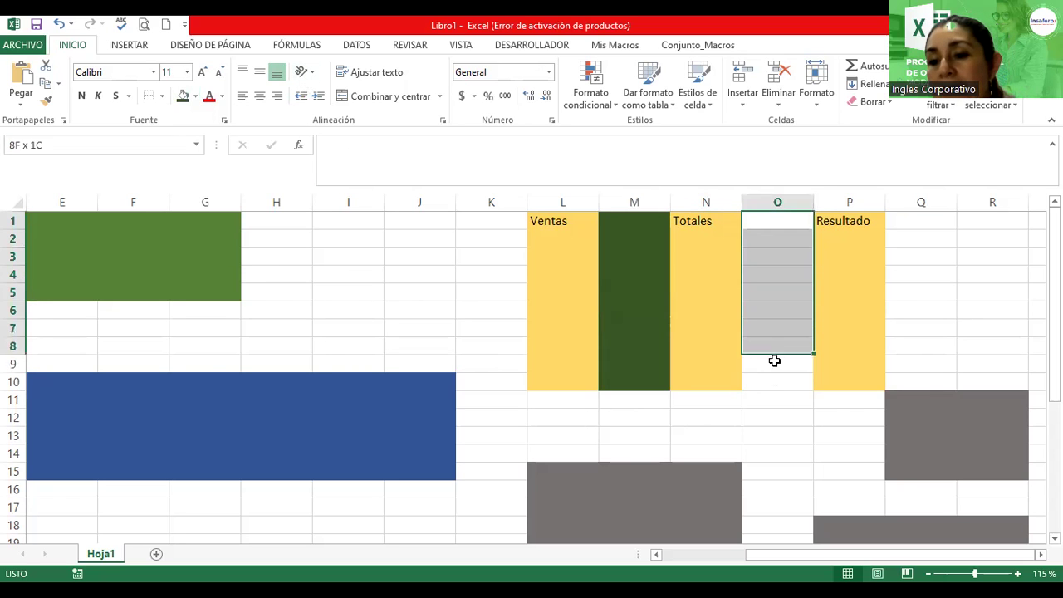
{"action": "left_click", "coordinate": [183, 97]}
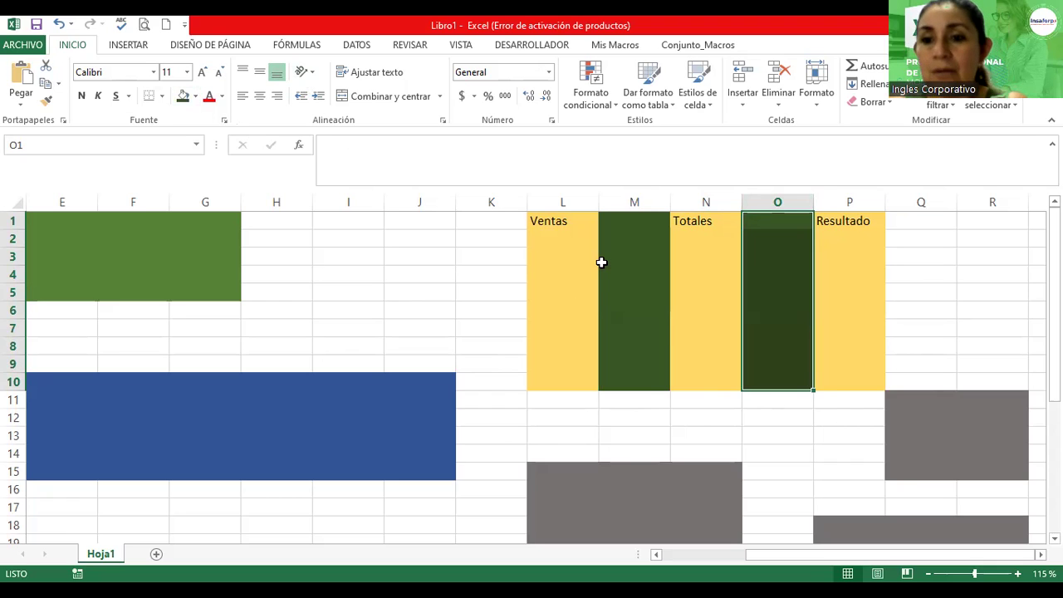
Reselect M1:M10, O1:O10 and Q1:Q10 together and fill them light green
{"action": "left_click", "coordinate": [602, 262]}
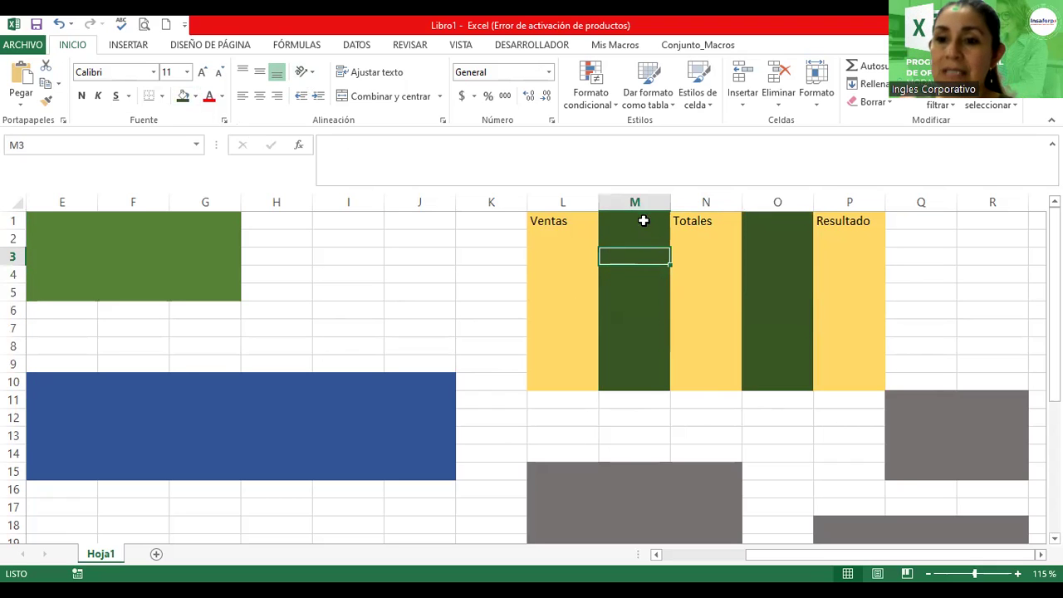
{"action": "left_click_drag", "start_coordinate": [636, 223], "coordinate": [639, 376]}
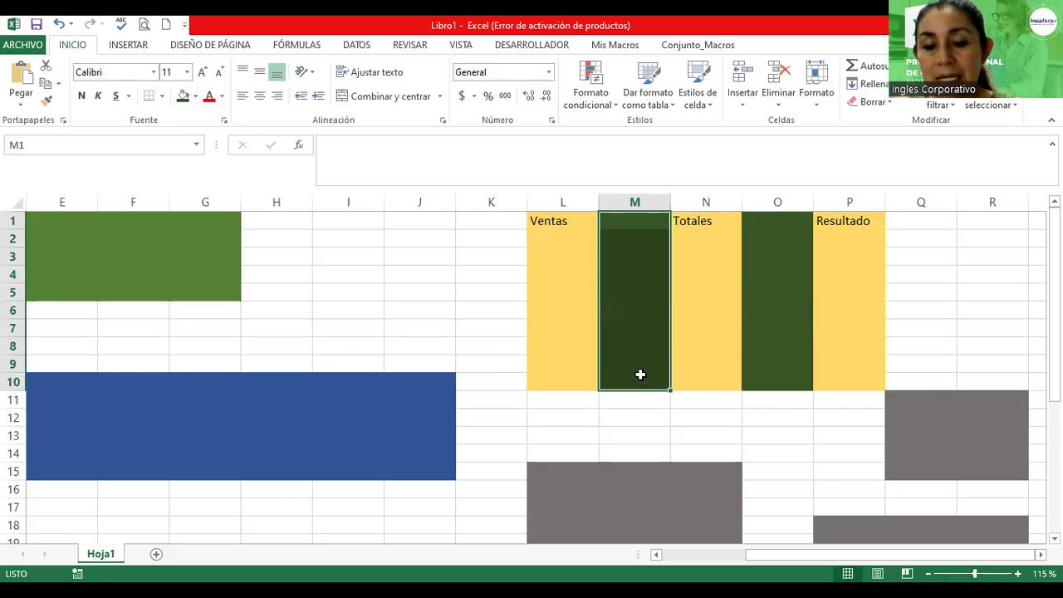
{"action": "left_click_drag", "start_coordinate": [776, 220], "coordinate": [779, 381], "text": "ctrl"}
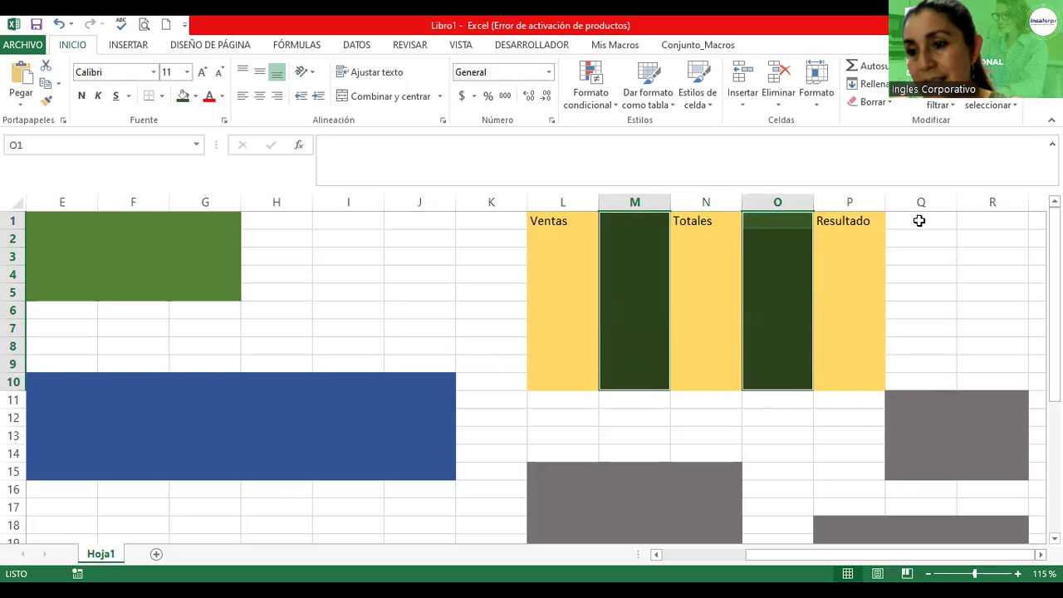
{"action": "left_click_drag", "start_coordinate": [919, 221], "coordinate": [936, 385], "text": "ctrl"}
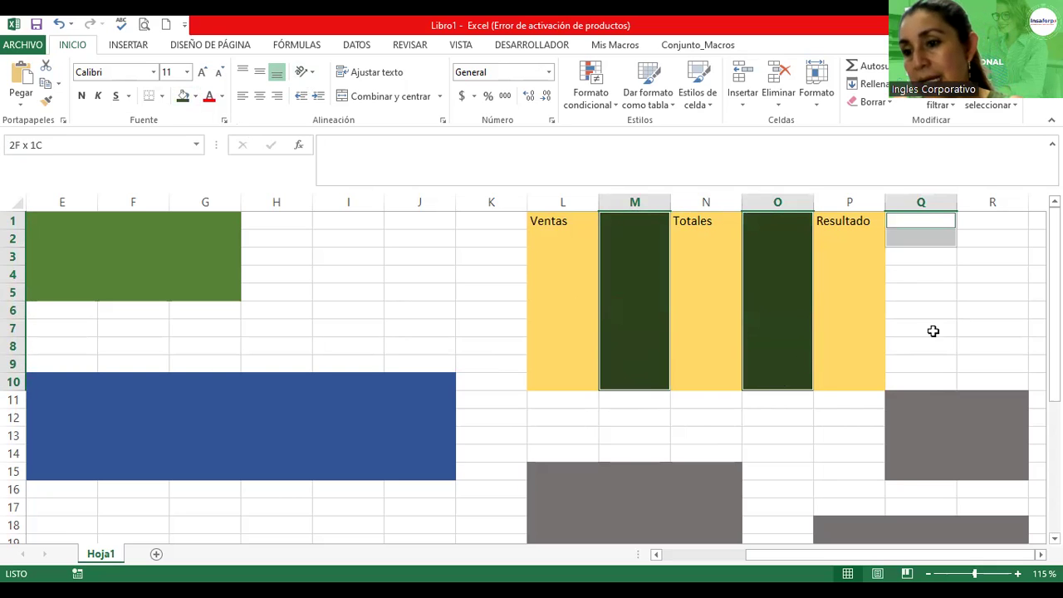
{"action": "left_click", "coordinate": [195, 96]}
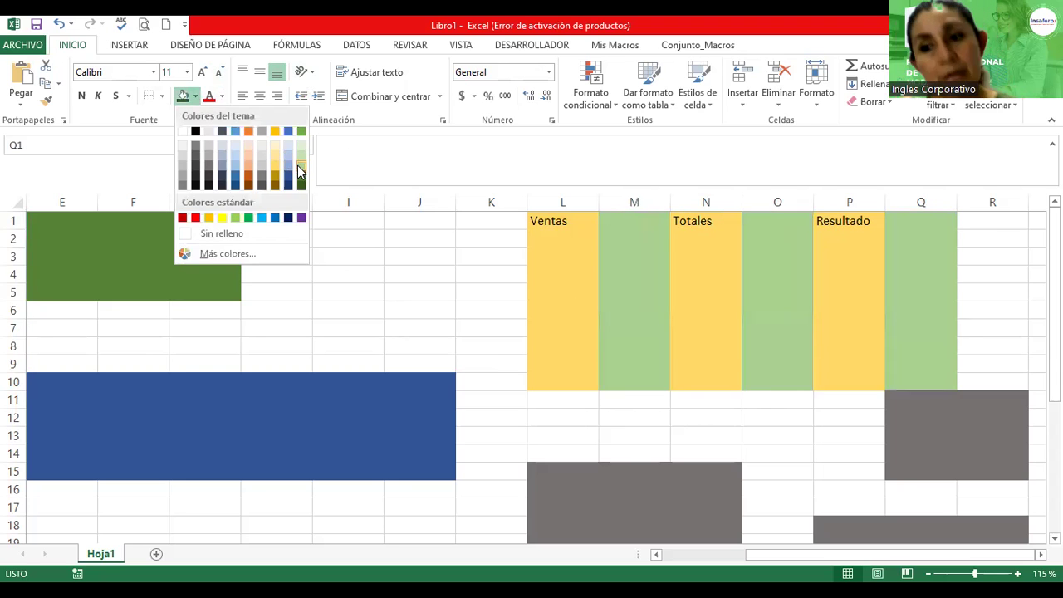
{"action": "left_click", "coordinate": [300, 171]}
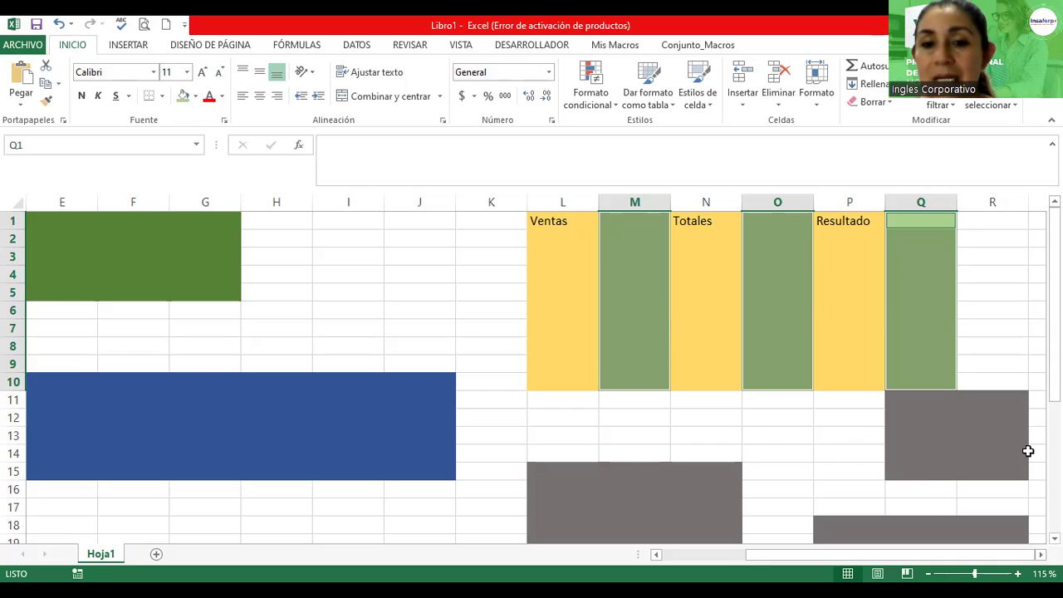
{"action": "left_click", "coordinate": [365, 240]}
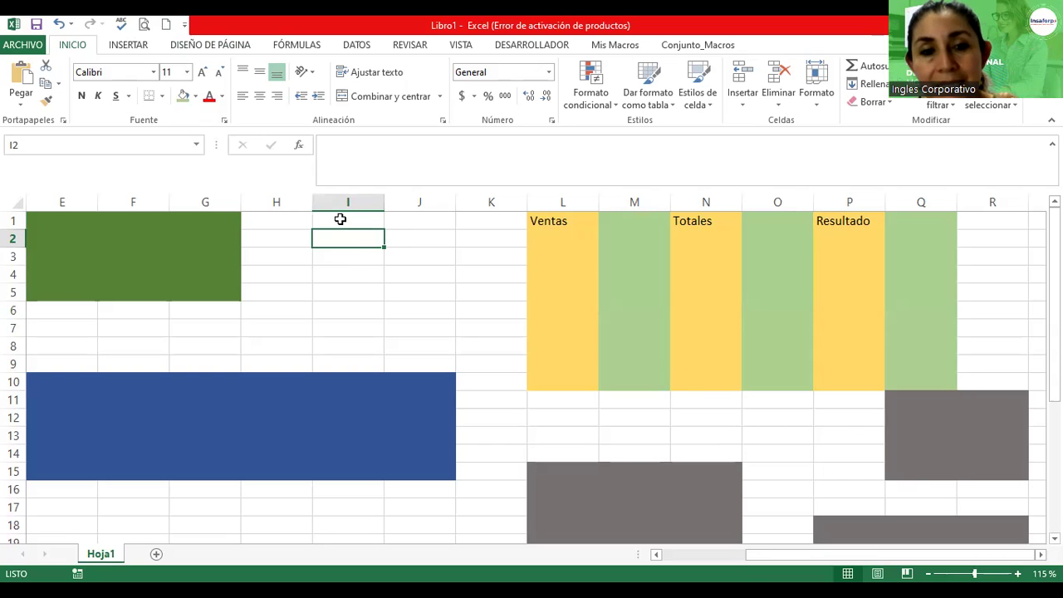
Select the blocks at the top of column I and from J5 down, and fill them dark orange
{"action": "left_click_drag", "start_coordinate": [340, 220], "coordinate": [345, 307]}
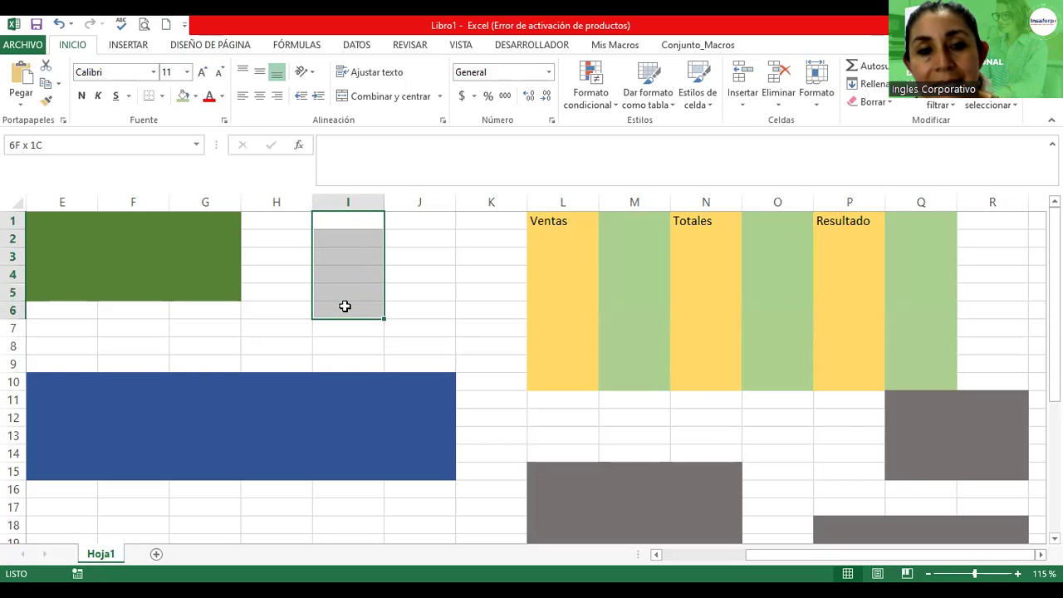
{"action": "left_click_drag", "start_coordinate": [345, 307], "coordinate": [346, 290]}
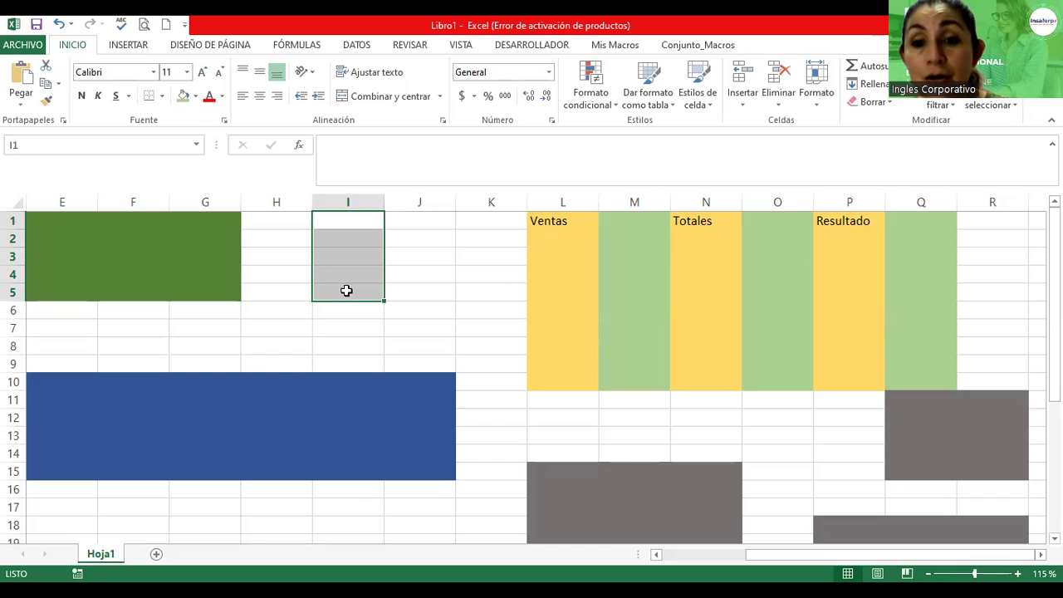
{"action": "left_click", "coordinate": [420, 291]}
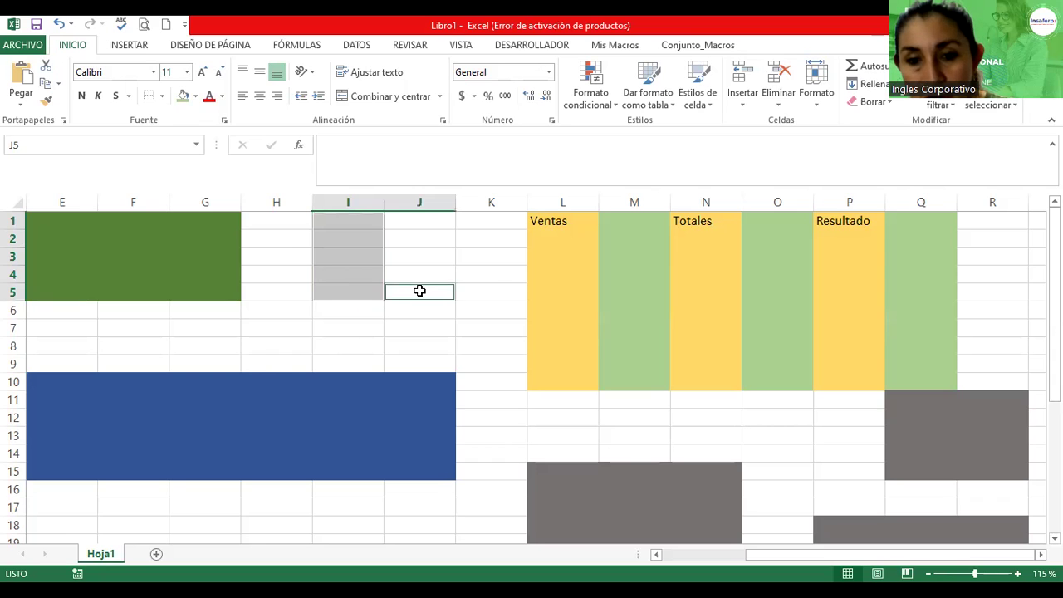
{"action": "mouse_move", "coordinate": [420, 291]}
{"action": "left_mouse_down"}
{"action": "mouse_move", "coordinate": [424, 391]}
{"action": "mouse_move", "coordinate": [425, 382]}
{"action": "left_mouse_up"}
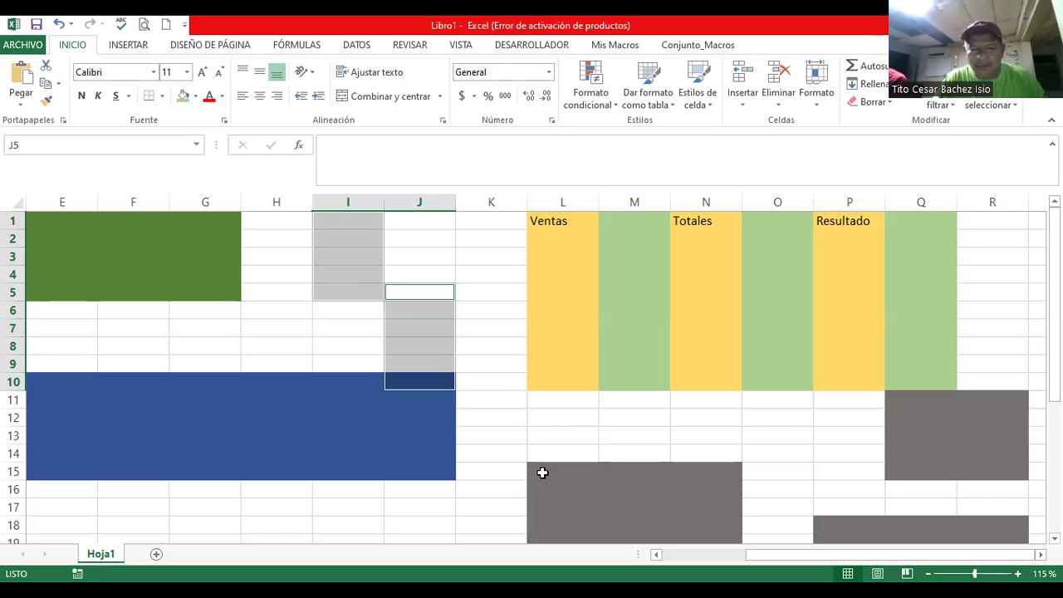
{"action": "left_click", "coordinate": [195, 96]}
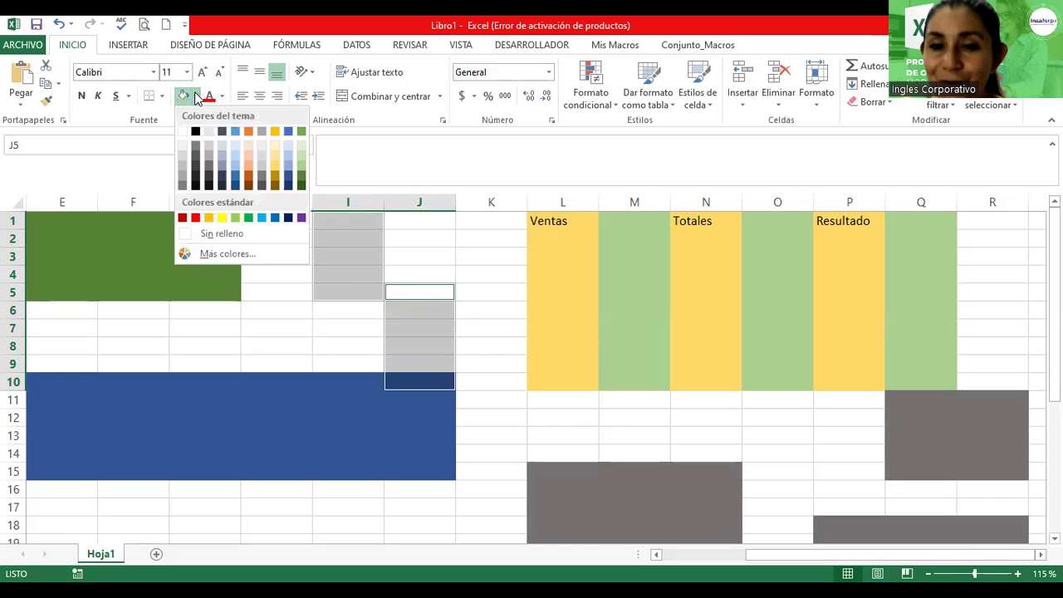
{"action": "left_click", "coordinate": [248, 175]}
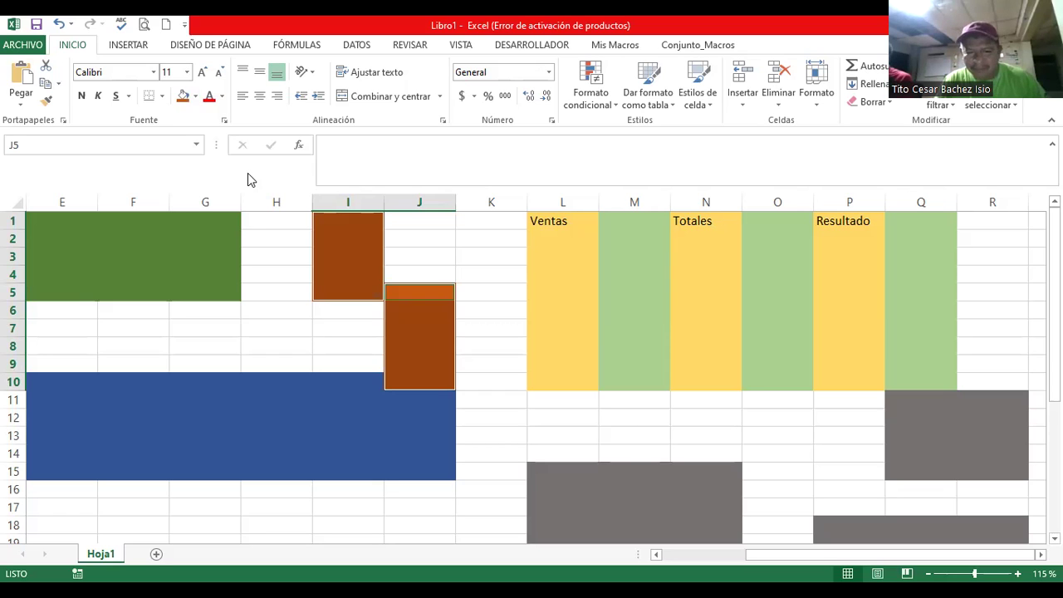
{"action": "left_click", "coordinate": [133, 381]}
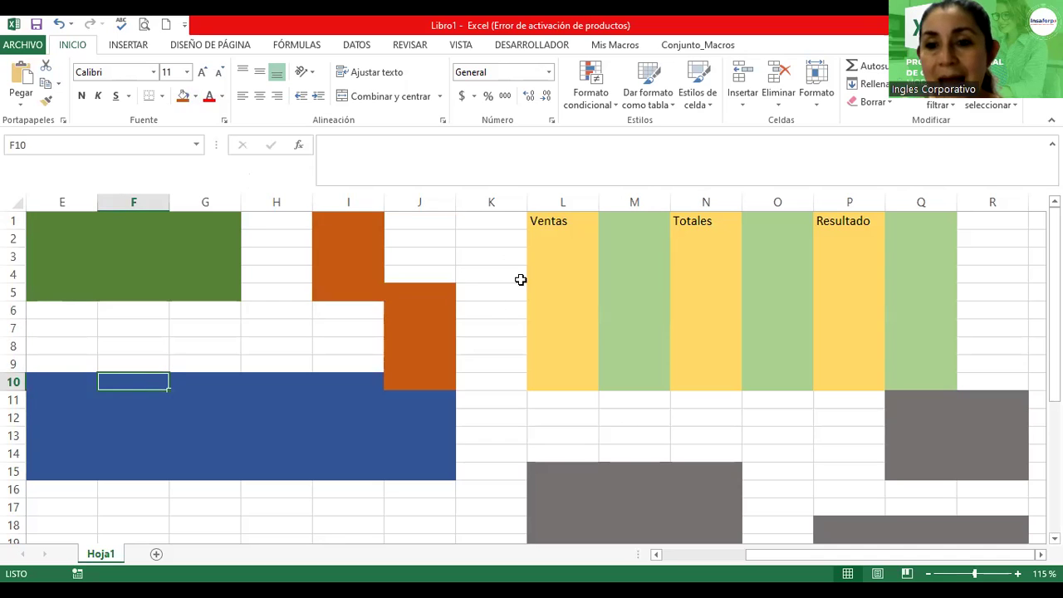
Recolour L1:L10, N1:N10 and P1:P10 from gold to the same dark orange
{"action": "left_click_drag", "start_coordinate": [564, 221], "coordinate": [566, 384]}
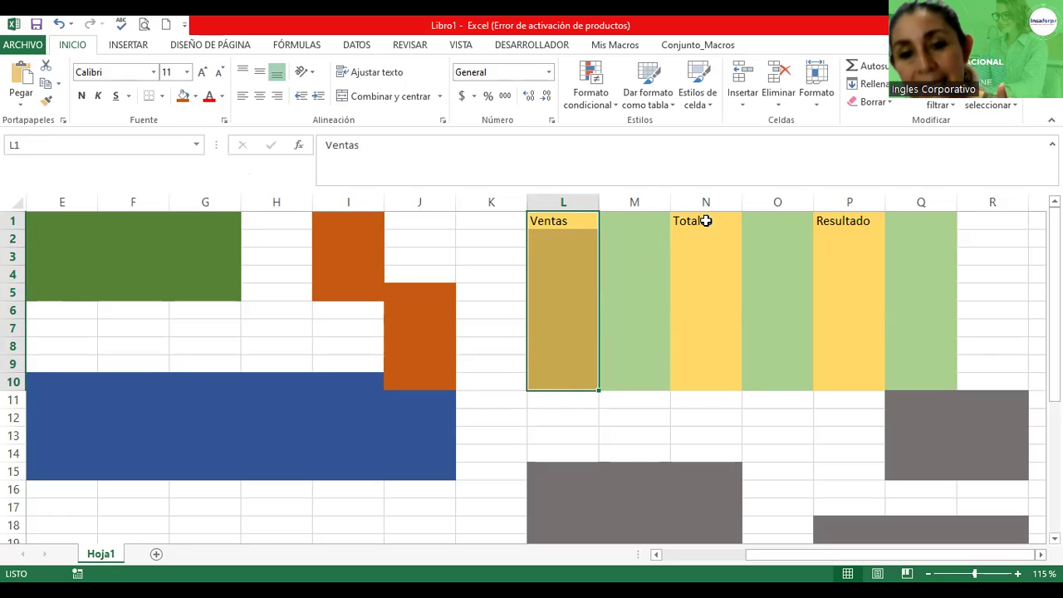
{"action": "left_click_drag", "start_coordinate": [705, 218], "coordinate": [717, 384]}
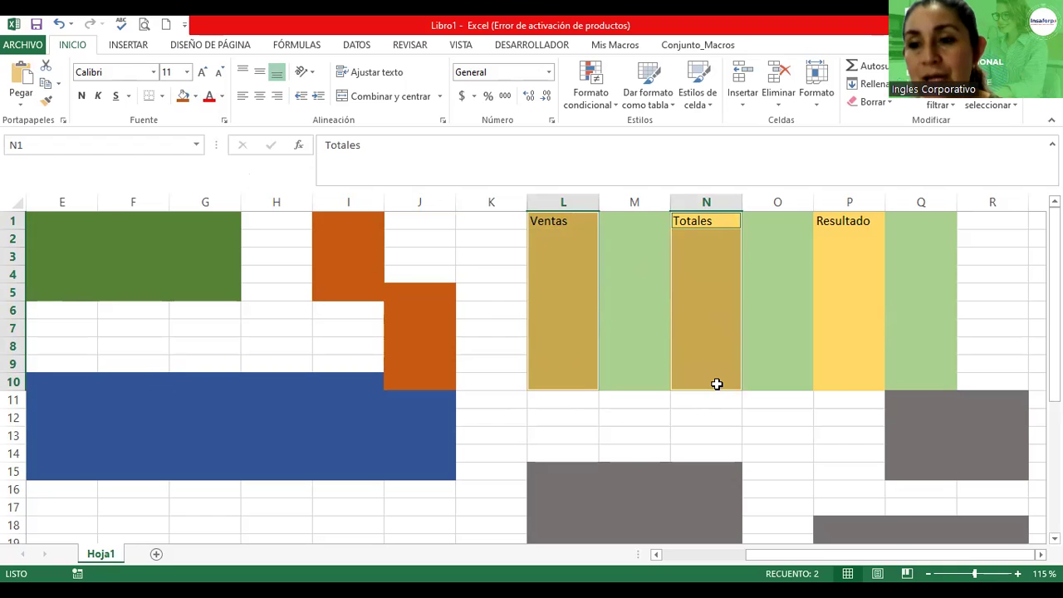
{"action": "left_click_drag", "start_coordinate": [832, 219], "coordinate": [837, 383]}
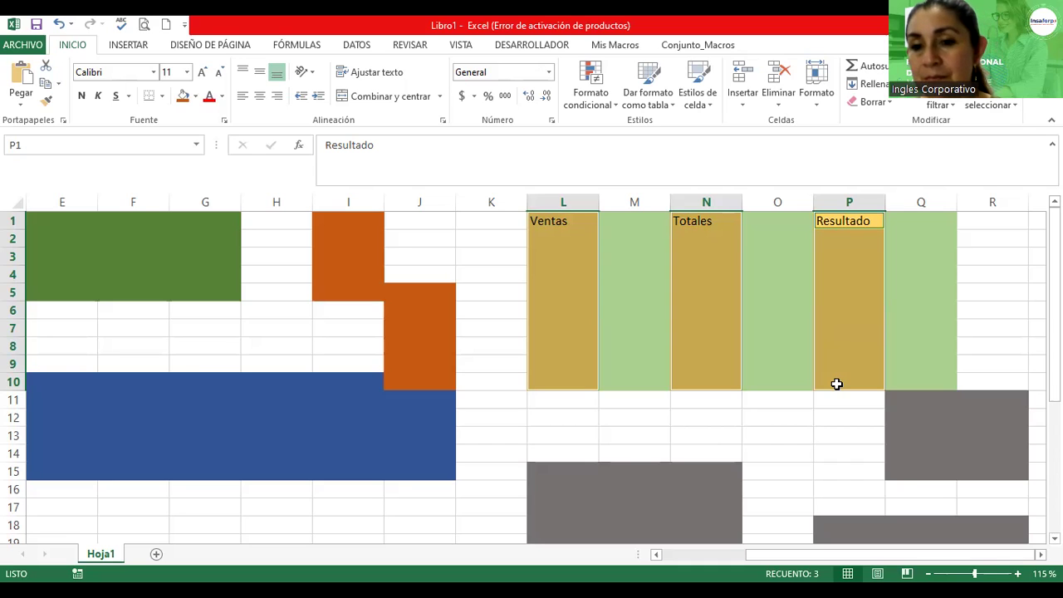
{"action": "left_click", "coordinate": [195, 97]}
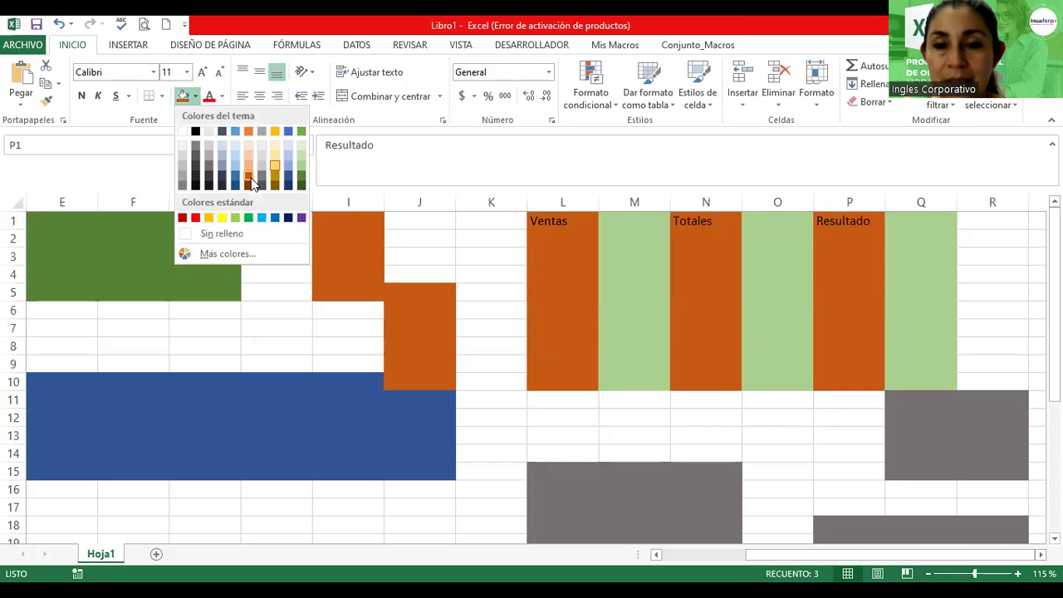
{"action": "left_click", "coordinate": [253, 183]}
{"action": "left_click", "coordinate": [438, 253]}
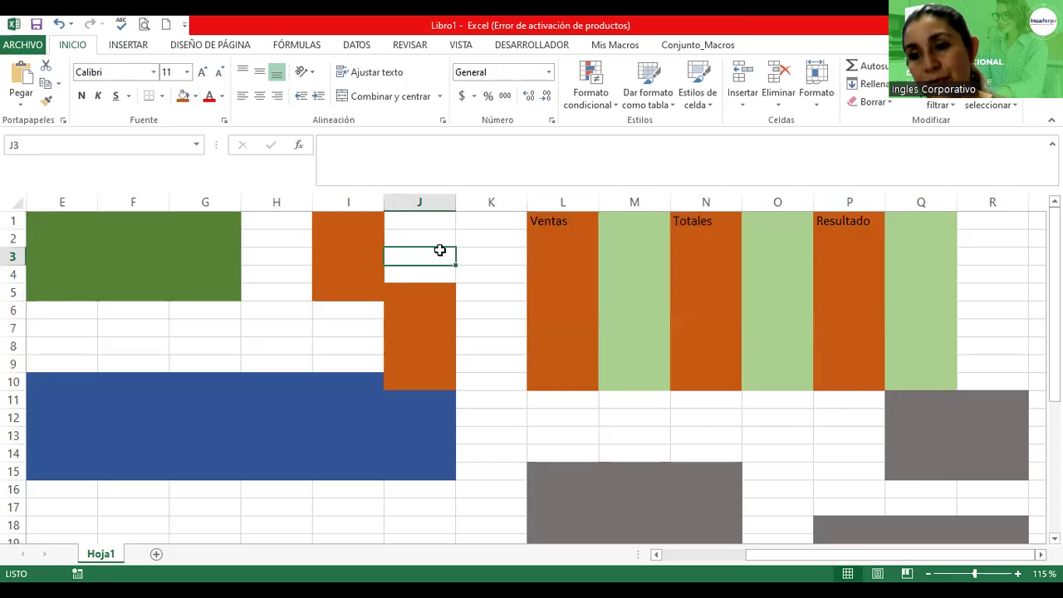
Rename the Hoja1 sheet tab to 'Rangos'
{"action": "scroll", "coordinate": [439, 250], "scroll_direction": "down", "scroll_amount": 1}
{"action": "scroll", "coordinate": [439, 250], "scroll_direction": "down", "scroll_amount": 1}
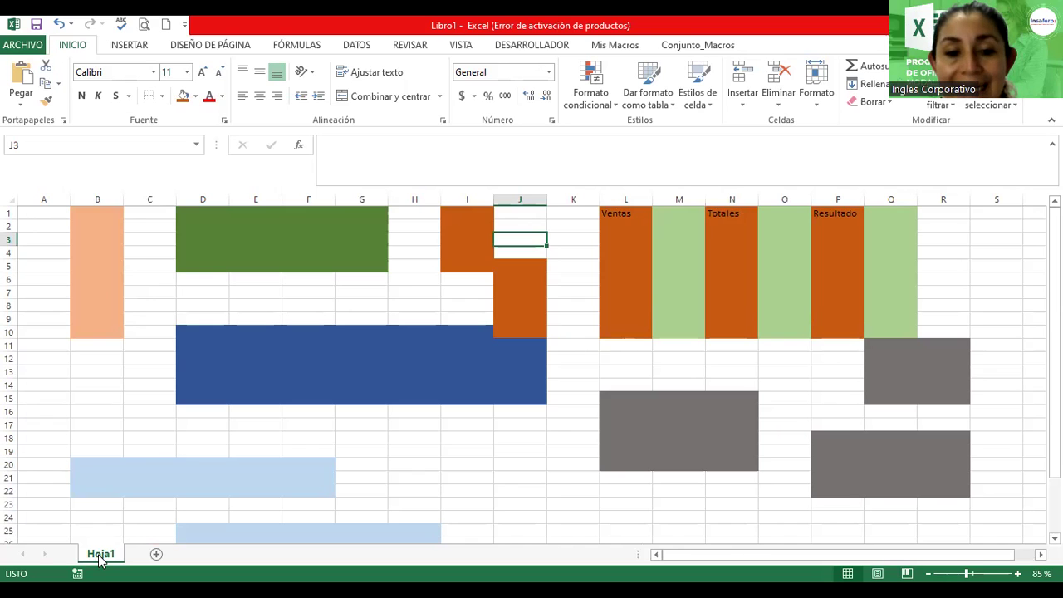
{"action": "right_click", "coordinate": [100, 560]}
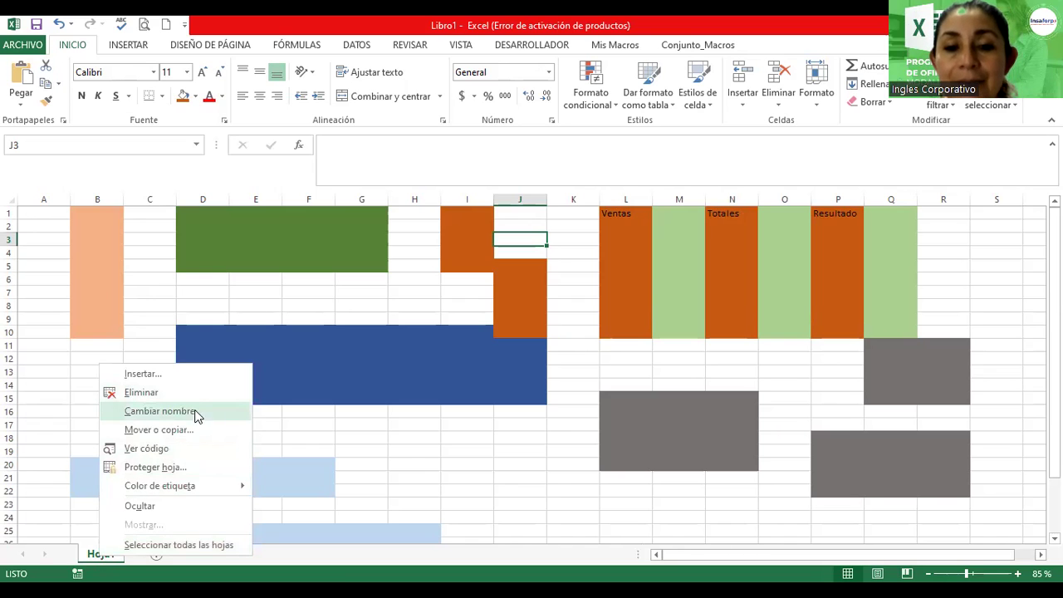
{"action": "left_click", "coordinate": [196, 412]}
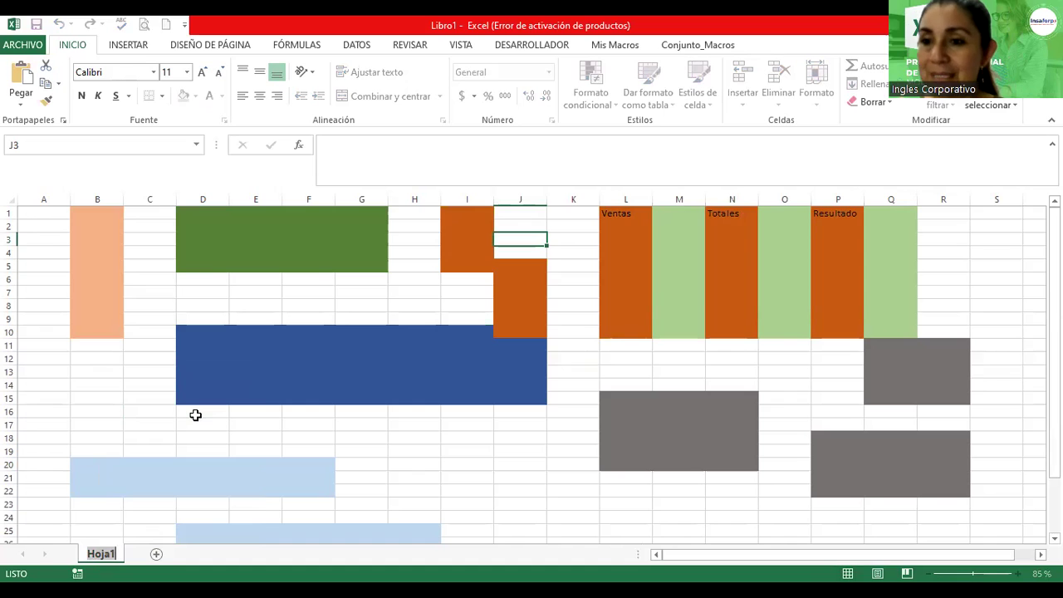
{"action": "type", "text": "Rangos"}
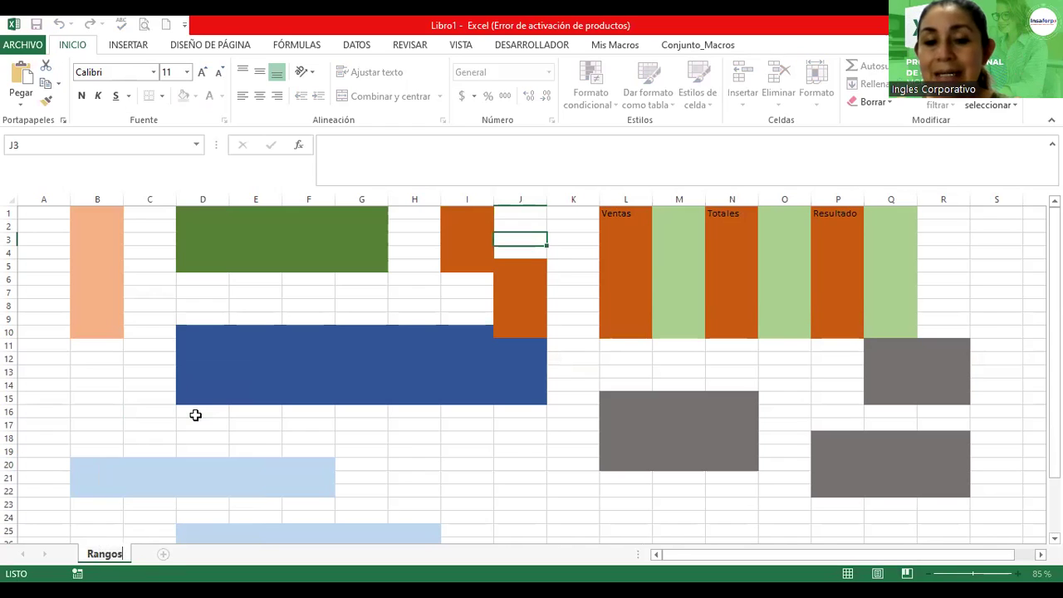
{"action": "key", "text": "Return"}
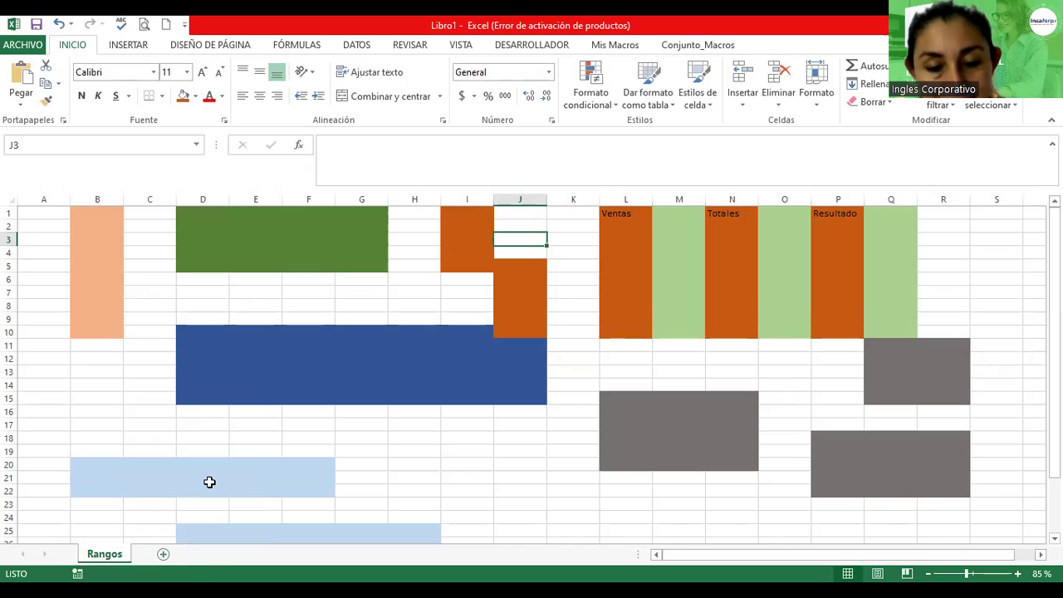
Add a new sheet named 'Valores', then add a third sheet, Hoja3
{"action": "left_click", "coordinate": [163, 554]}
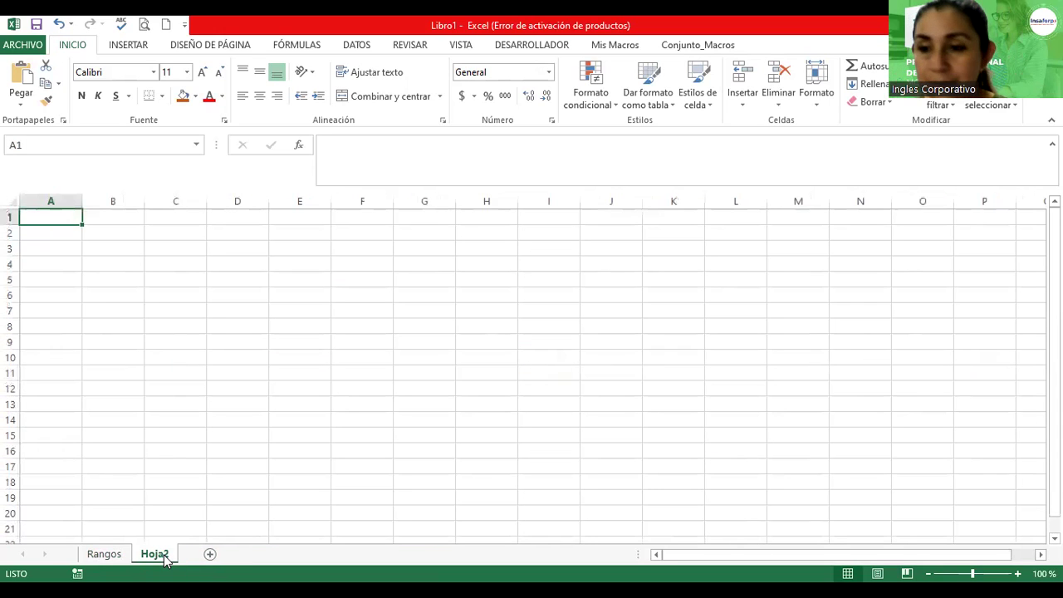
{"action": "double_click", "coordinate": [165, 556]}
{"action": "type", "text": "Valores"}
{"action": "key", "text": "Return"}
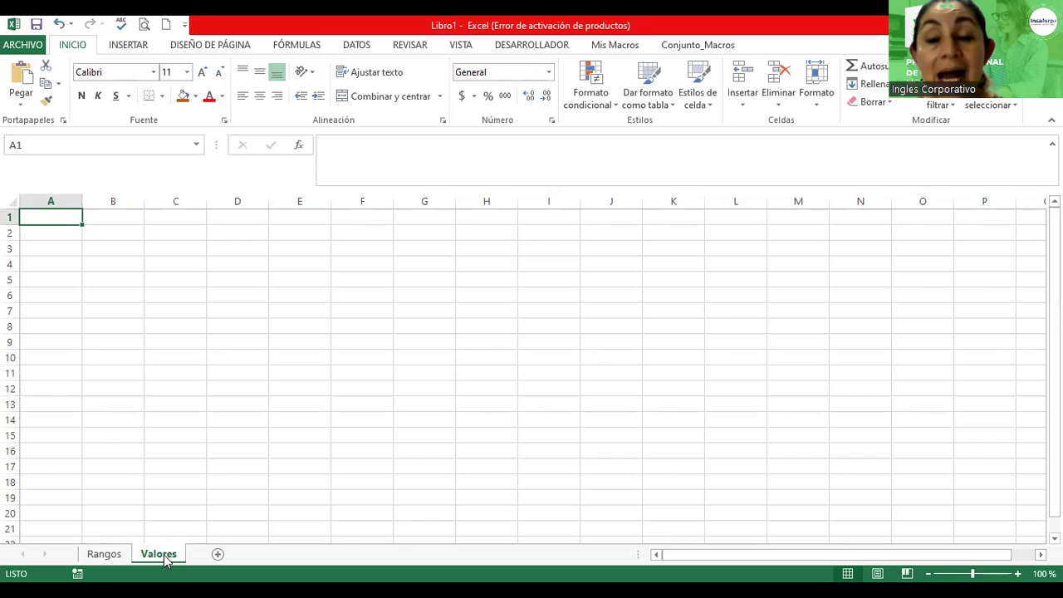
{"action": "left_click", "coordinate": [218, 554]}
{"action": "double_click", "coordinate": [210, 554]}
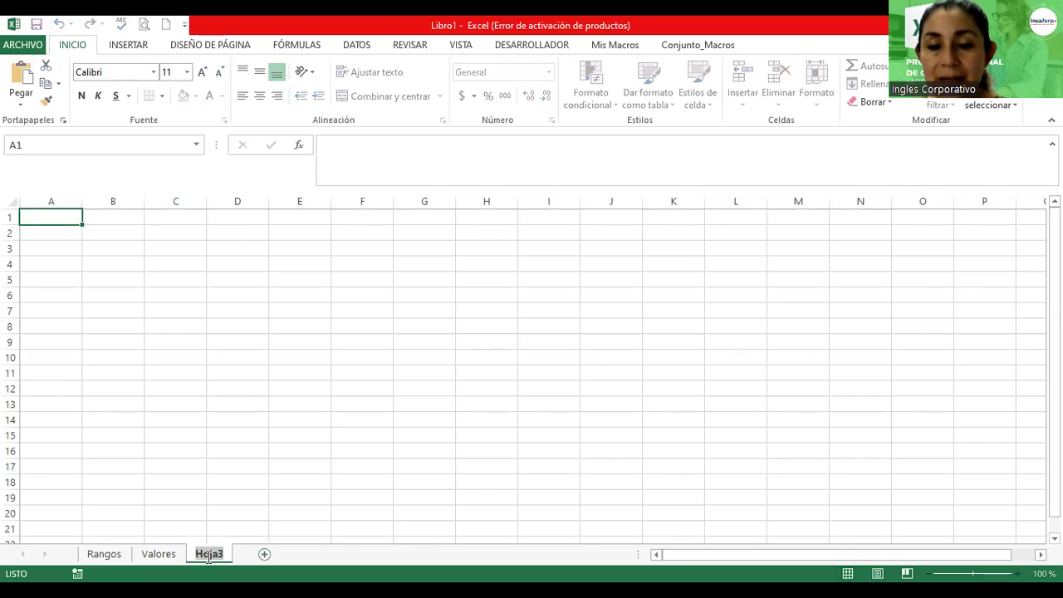
Rename the Hoja3 sheet tab to 'Números', fixing the typos in the name
{"action": "key", "text": "Return"}
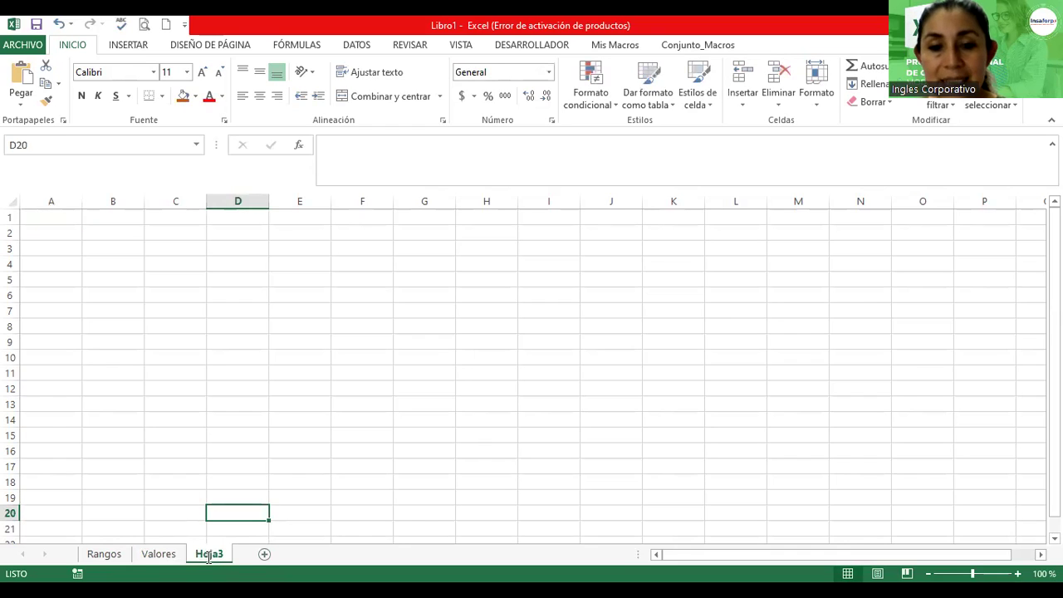
{"action": "right_click", "coordinate": [208, 555]}
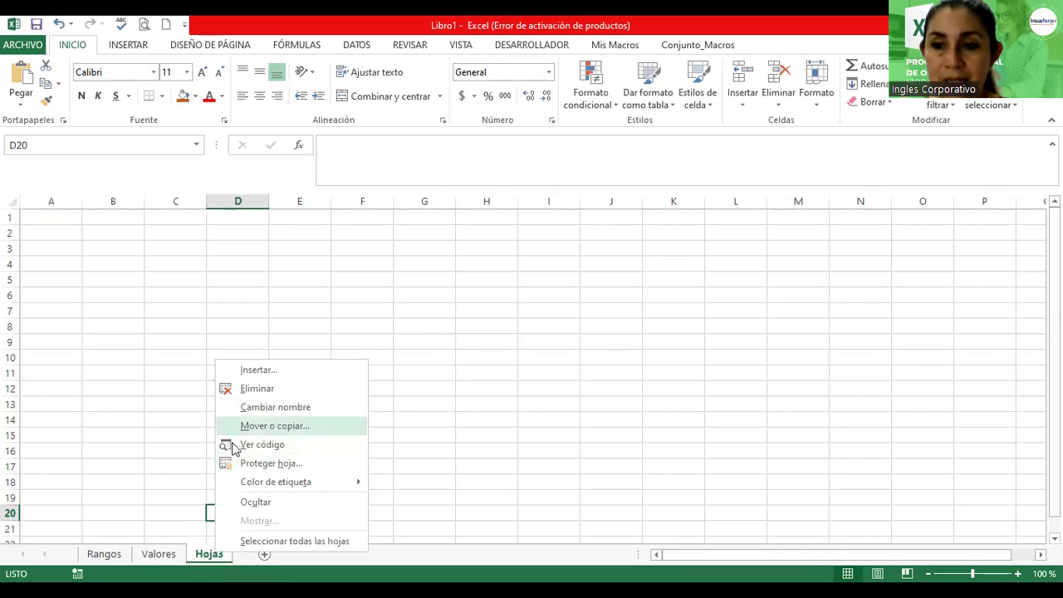
{"action": "left_click", "coordinate": [209, 554]}
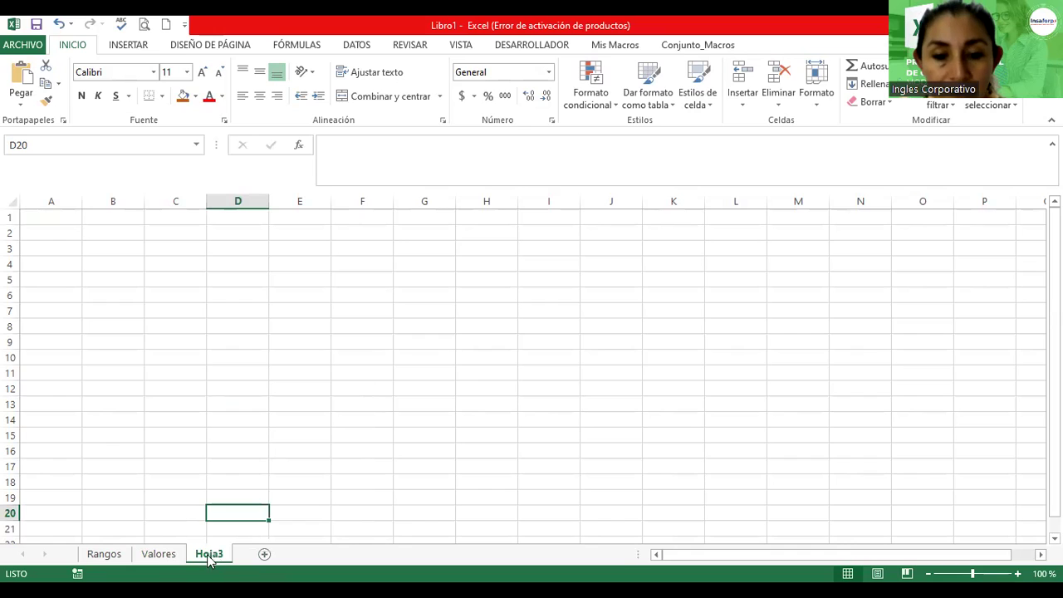
{"action": "double_click", "coordinate": [208, 554]}
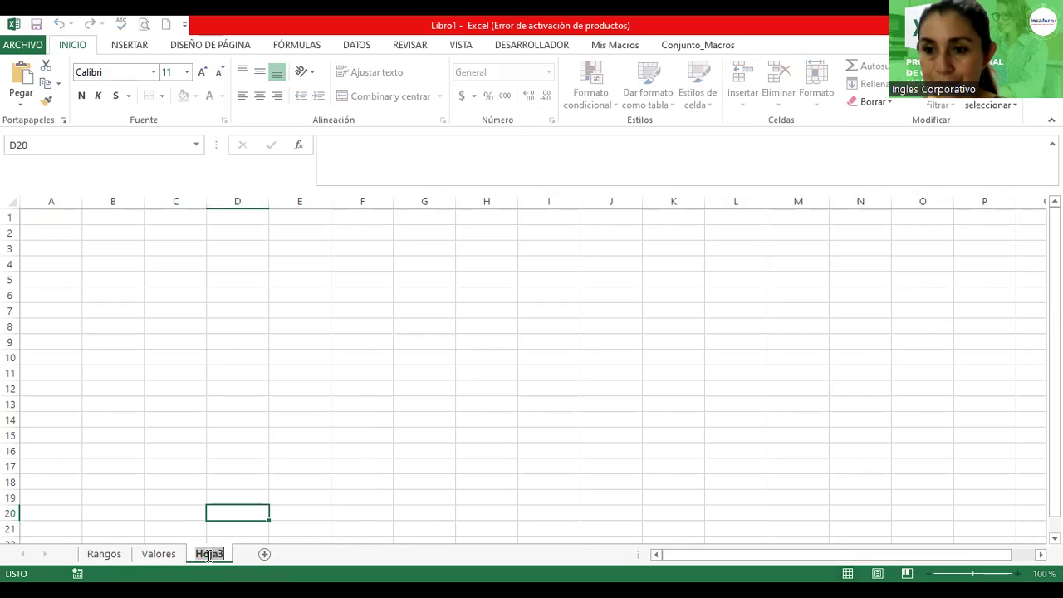
{"action": "key", "text": "BackSpace"}
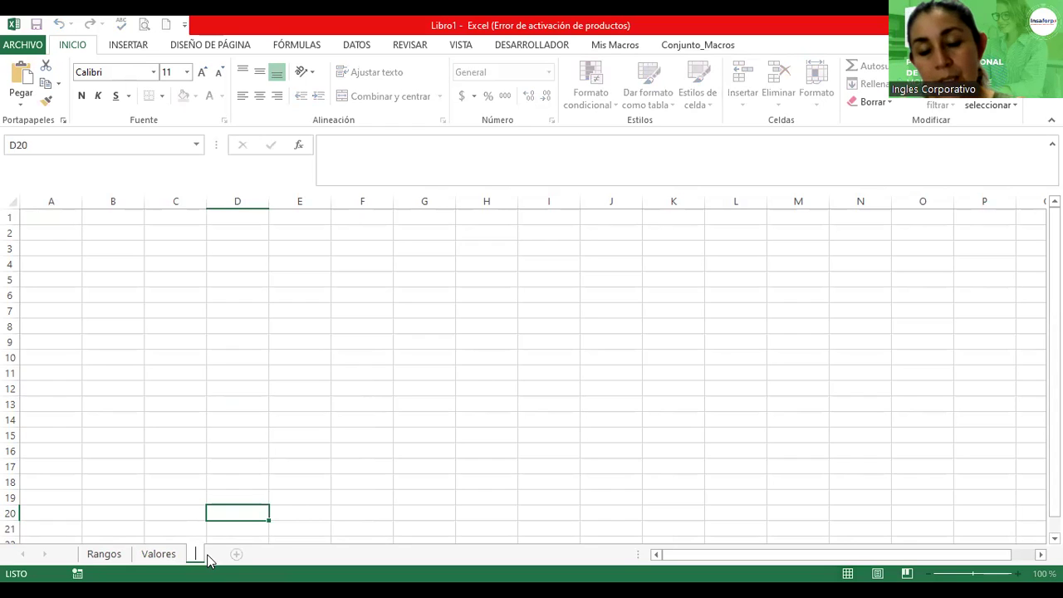
{"action": "type", "text": "Números"}
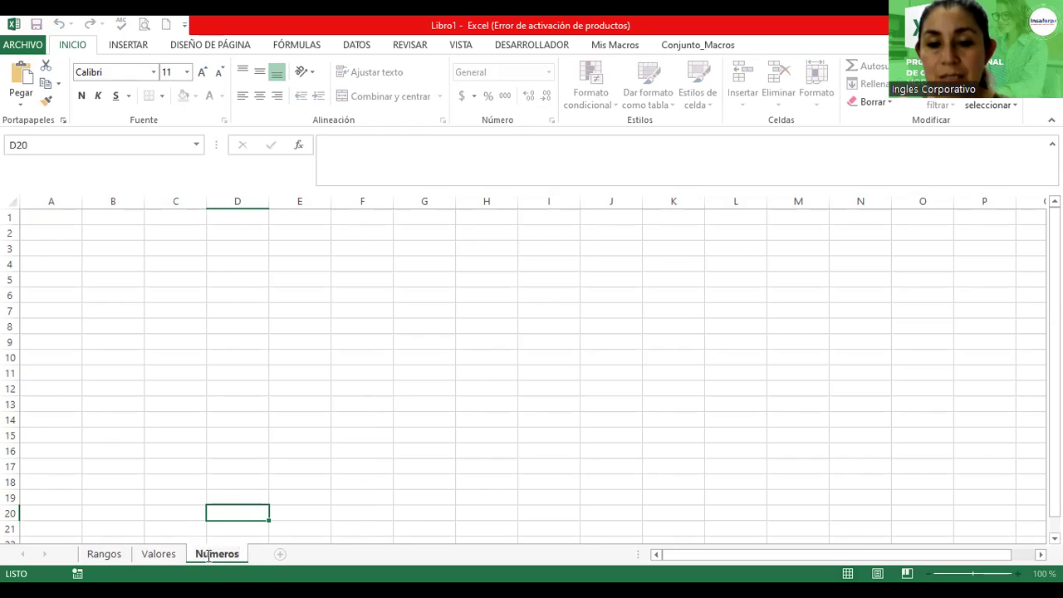
{"action": "key", "text": "Return"}
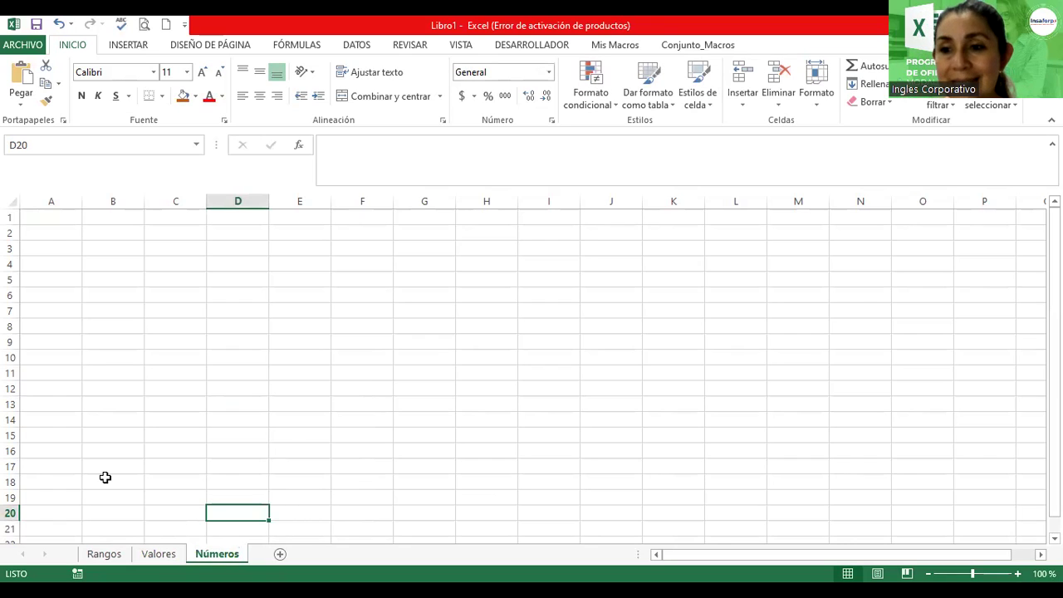
Colour the tabs: Rangos orange, Valores green, Números red; then show Rangos again
{"action": "right_click", "coordinate": [115, 556]}
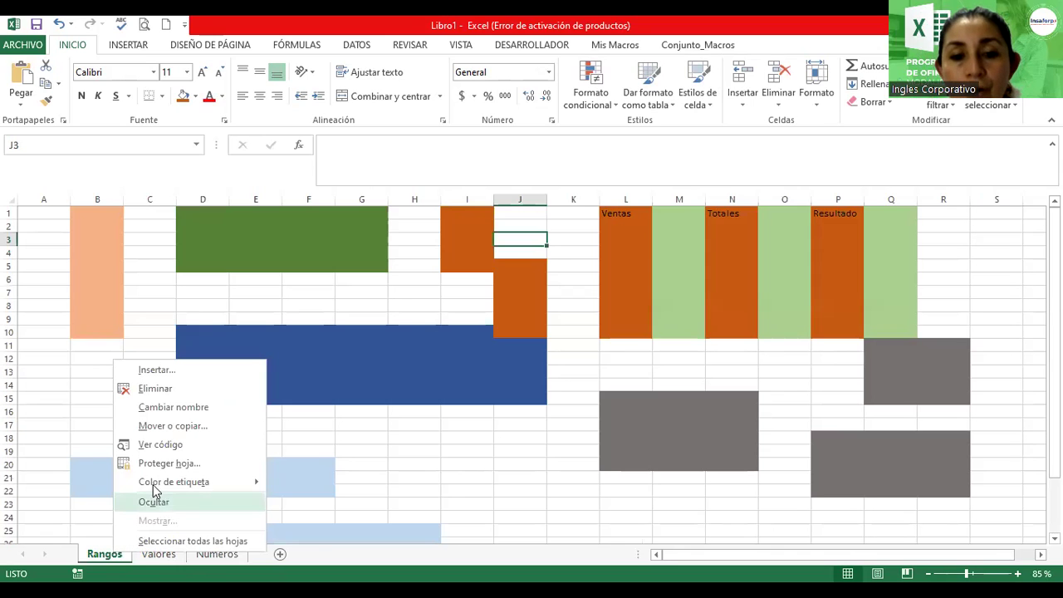
{"action": "mouse_move", "coordinate": [324, 488]}
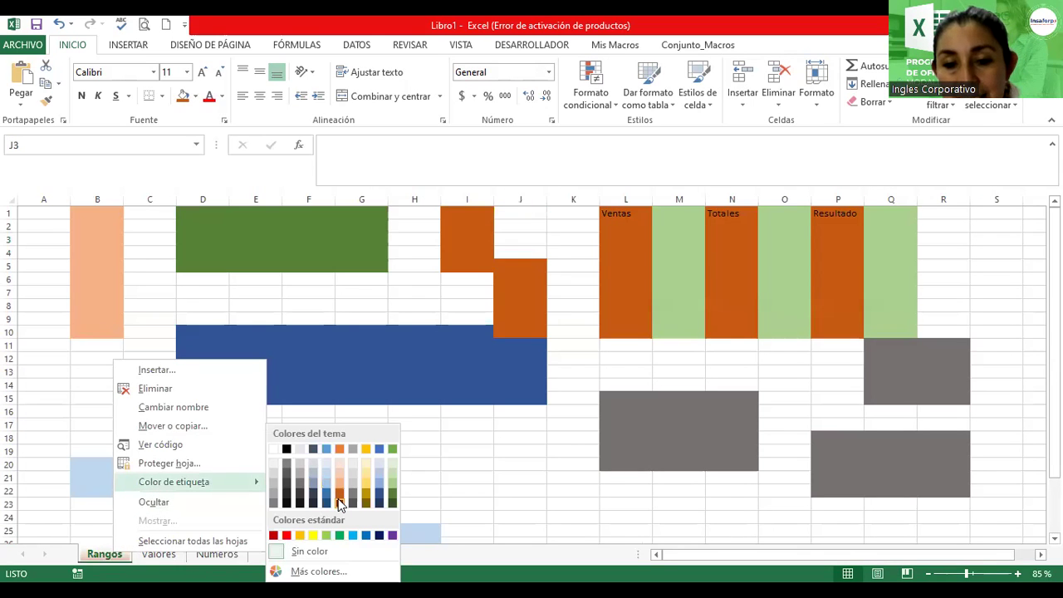
{"action": "left_click", "coordinate": [340, 507]}
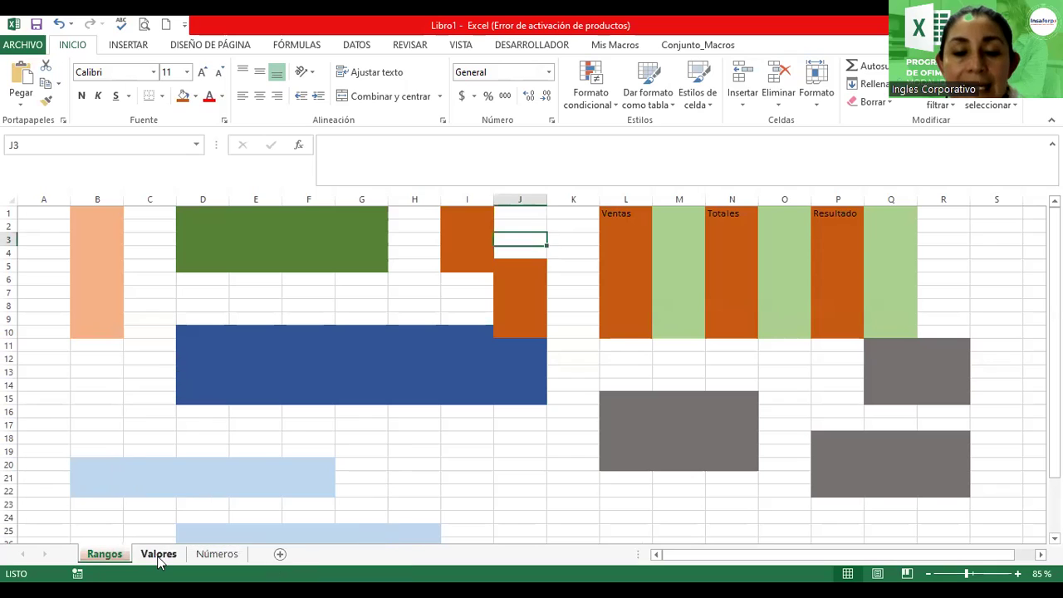
{"action": "right_click", "coordinate": [159, 559]}
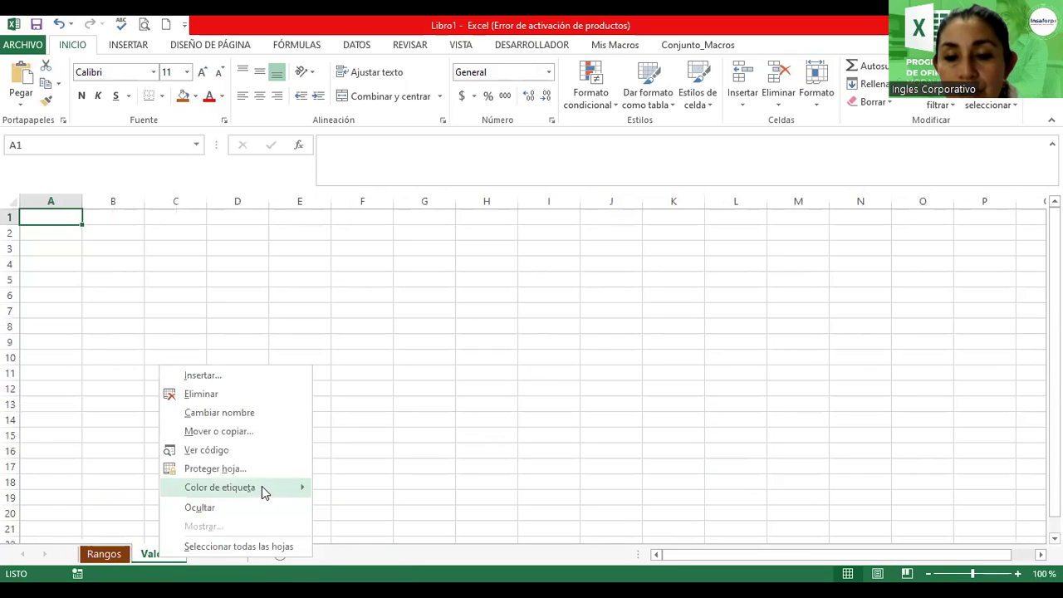
{"action": "mouse_move", "coordinate": [262, 488]}
{"action": "left_click", "coordinate": [438, 502]}
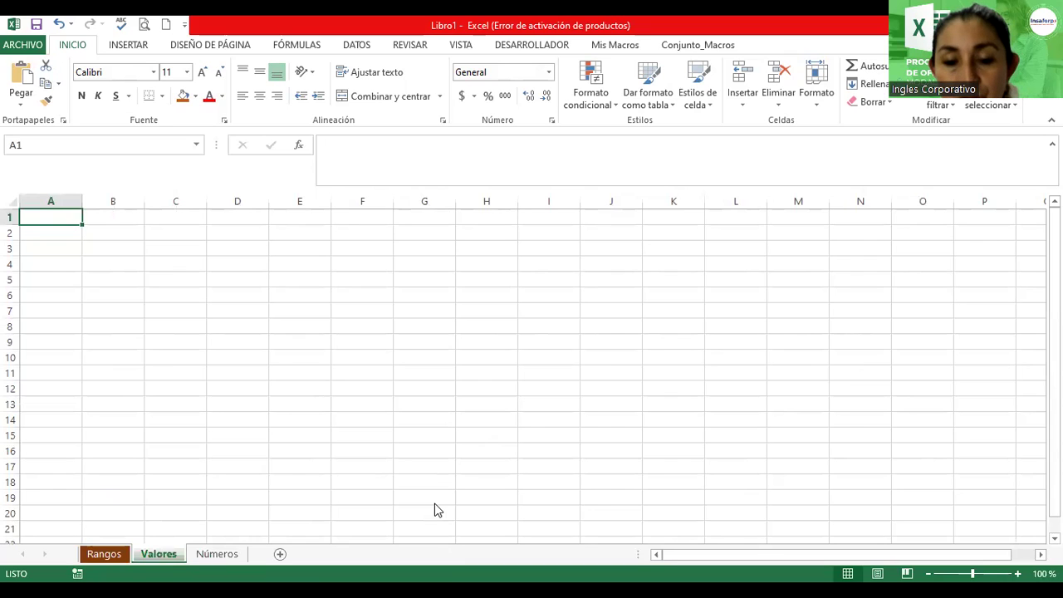
{"action": "right_click", "coordinate": [226, 554]}
{"action": "mouse_move", "coordinate": [322, 492]}
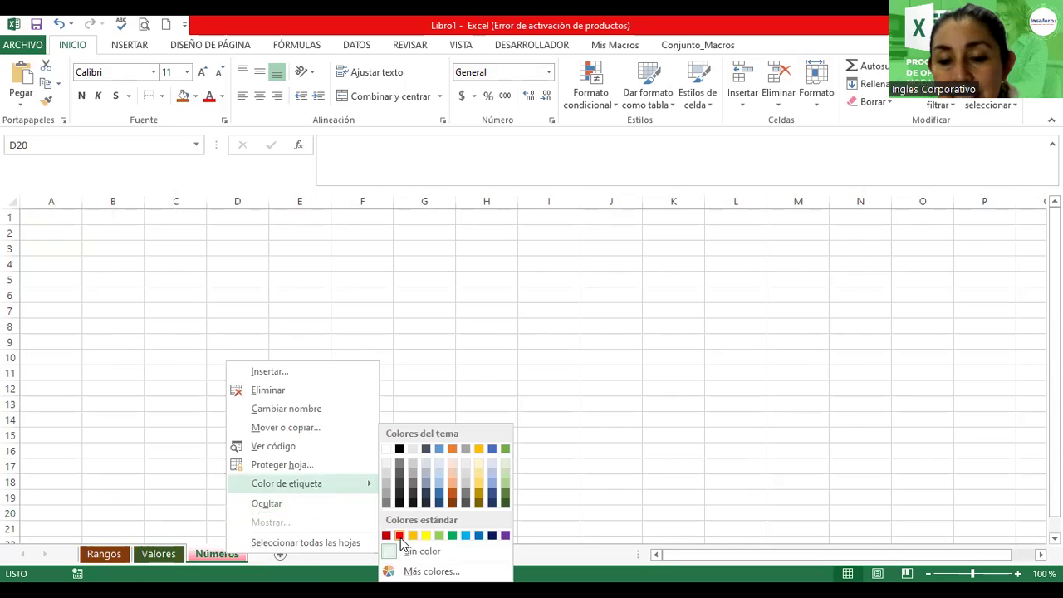
{"action": "left_click", "coordinate": [299, 433]}
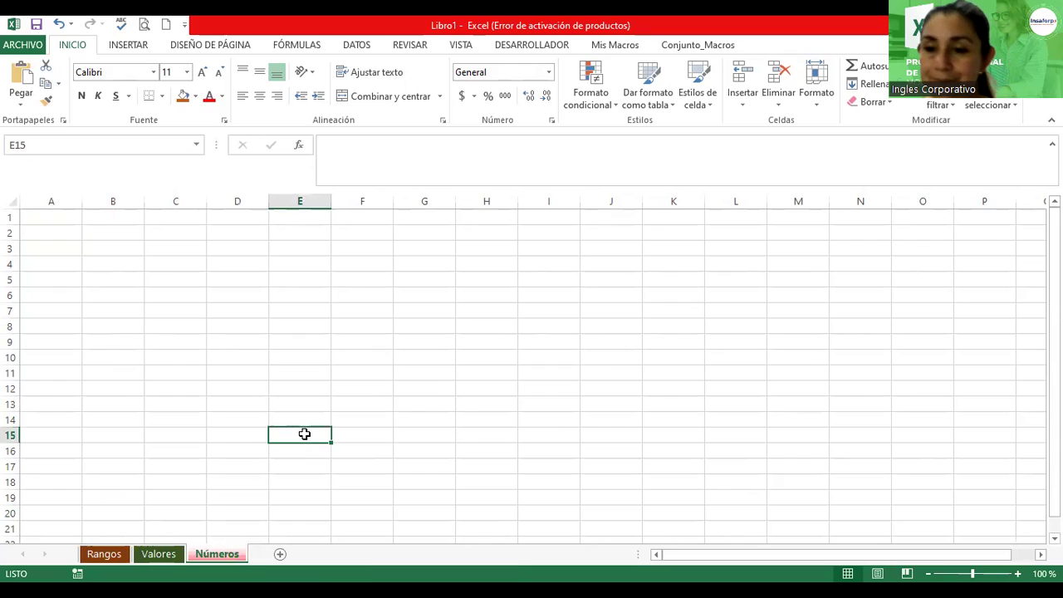
{"action": "left_click", "coordinate": [96, 554]}
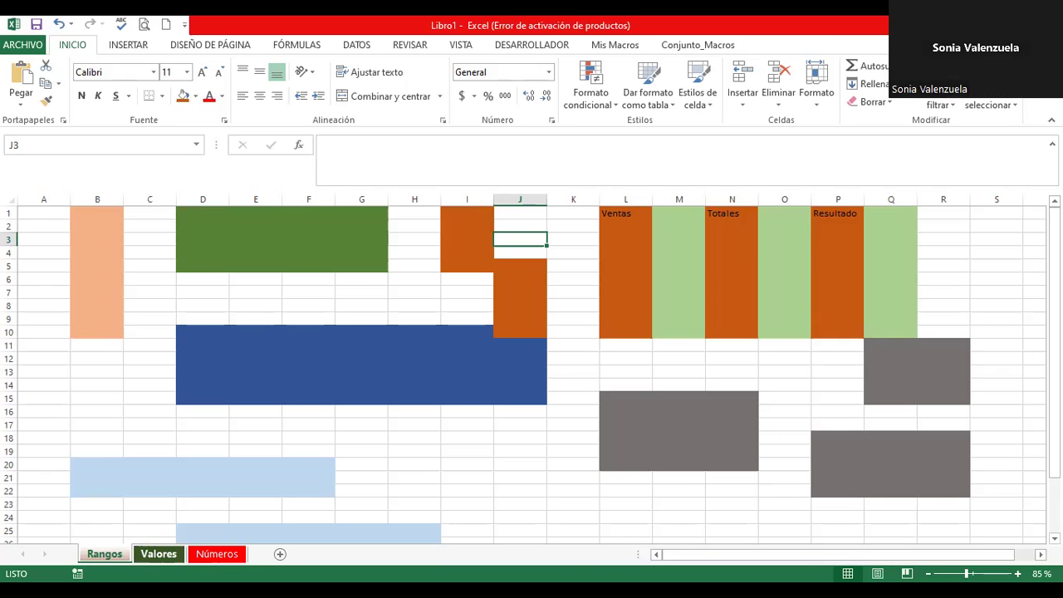
On the Valores sheet, enter the title 'Control de Ventas' in cell A1
{"action": "left_click", "coordinate": [160, 554]}
{"action": "scroll", "coordinate": [204, 286], "scroll_direction": "up", "scroll_amount": 2, "text": "ctrl"}
{"action": "scroll", "coordinate": [204, 286], "scroll_direction": "up", "scroll_amount": 1, "text": "ctrl"}
{"action": "scroll", "coordinate": [203, 286], "scroll_direction": "up", "scroll_amount": 2, "text": "ctrl"}
{"action": "scroll", "coordinate": [204, 286], "scroll_direction": "up", "scroll_amount": 1, "text": "ctrl"}
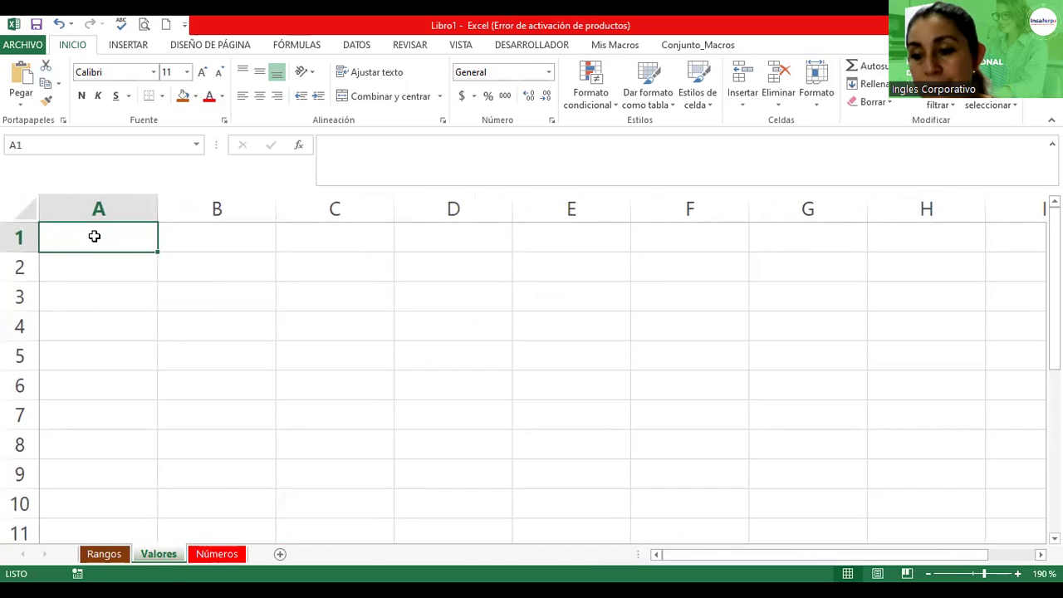
{"action": "type", "text": "Control de Ventas"}
{"action": "key", "text": "BackSpace"}
{"action": "key", "text": "BackSpace"}
{"action": "type", "text": "tas"}
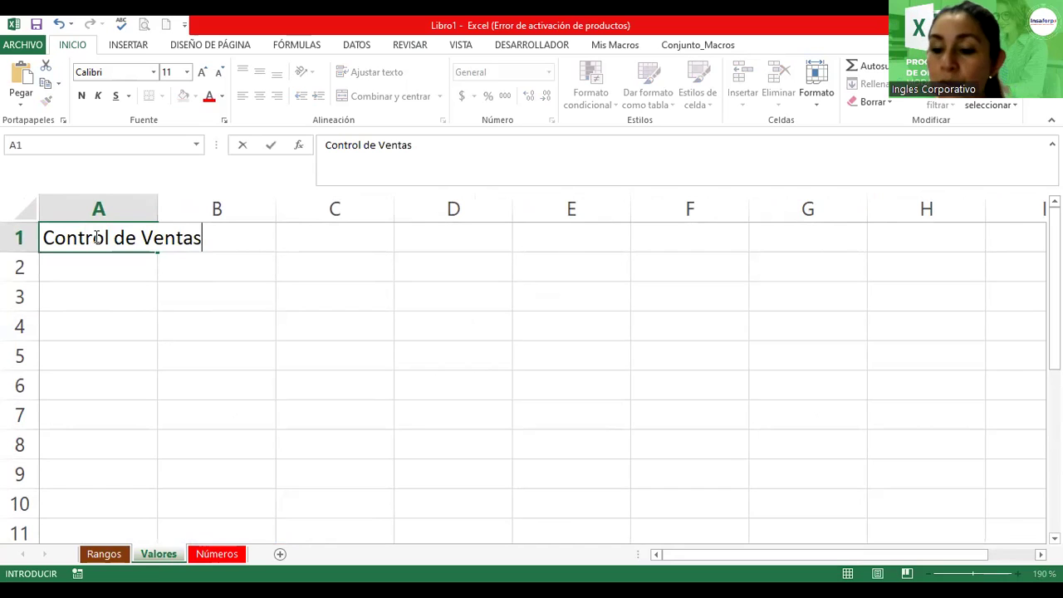
{"action": "key", "text": "Return"}
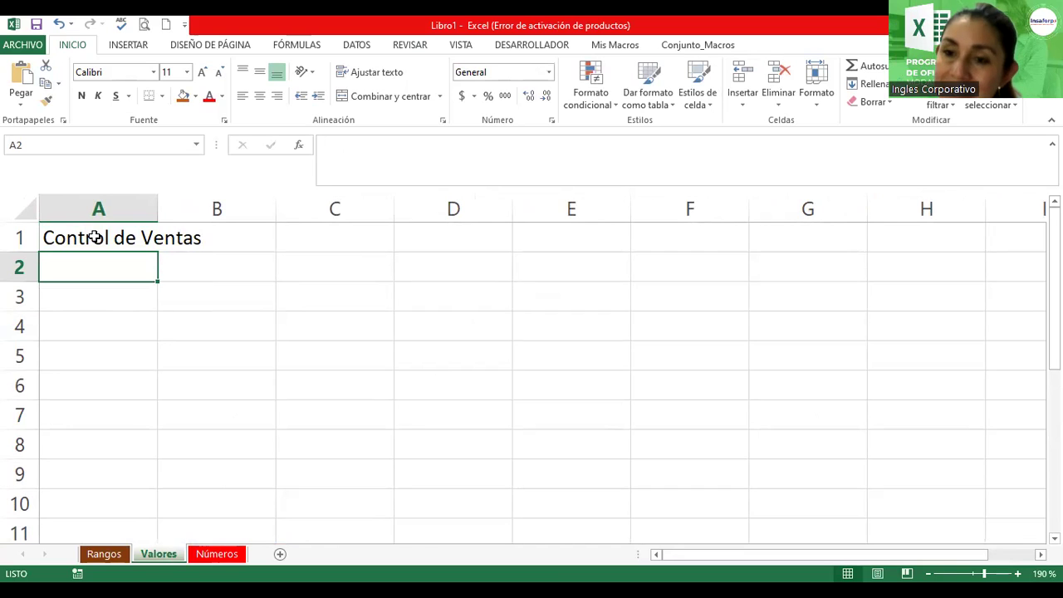
Practise moving between cells with the arrow keys
{"action": "key", "text": "Right"}
{"action": "key", "text": "Right"}
{"action": "key", "text": "Right"}
{"action": "key", "text": "Right"}
{"action": "key", "text": "Right"}
{"action": "key", "text": "Right"}
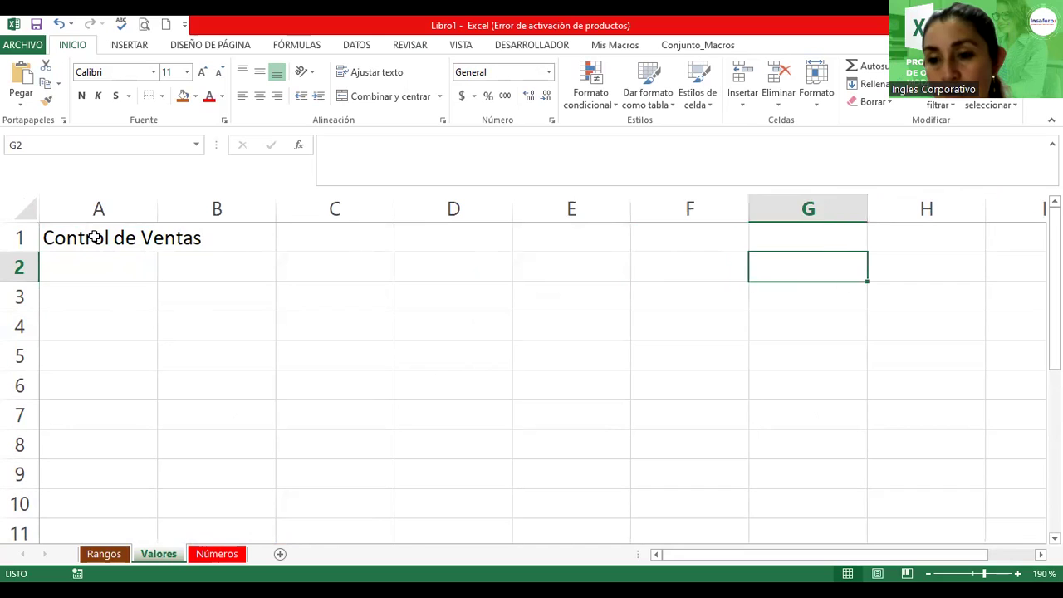
{"action": "key", "text": "Right"}
{"action": "key", "text": "Left"}
{"action": "key", "text": "Left"}
{"action": "key", "text": "Left"}
{"action": "key", "text": "Left"}
{"action": "key", "text": "Left"}
{"action": "key", "text": "Left"}
{"action": "key", "text": "Left"}
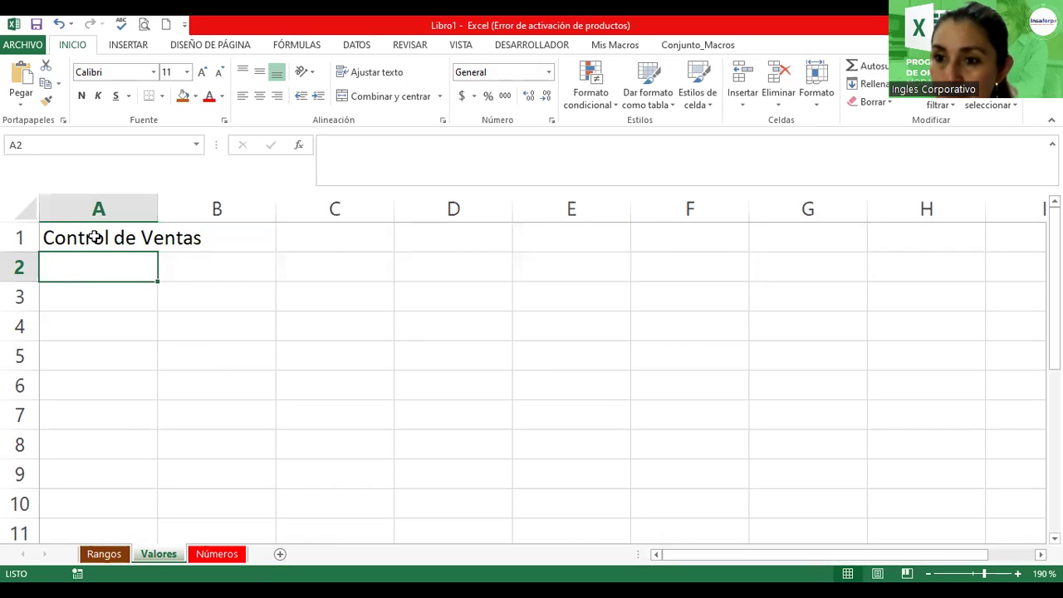
{"action": "key", "text": "Down"}
{"action": "key", "text": "Down"}
{"action": "key", "text": "Down"}
{"action": "key", "text": "Down"}
{"action": "key", "text": "Down"}
{"action": "key", "text": "Down"}
{"action": "key", "text": "Down"}
{"action": "key", "text": "Down"}
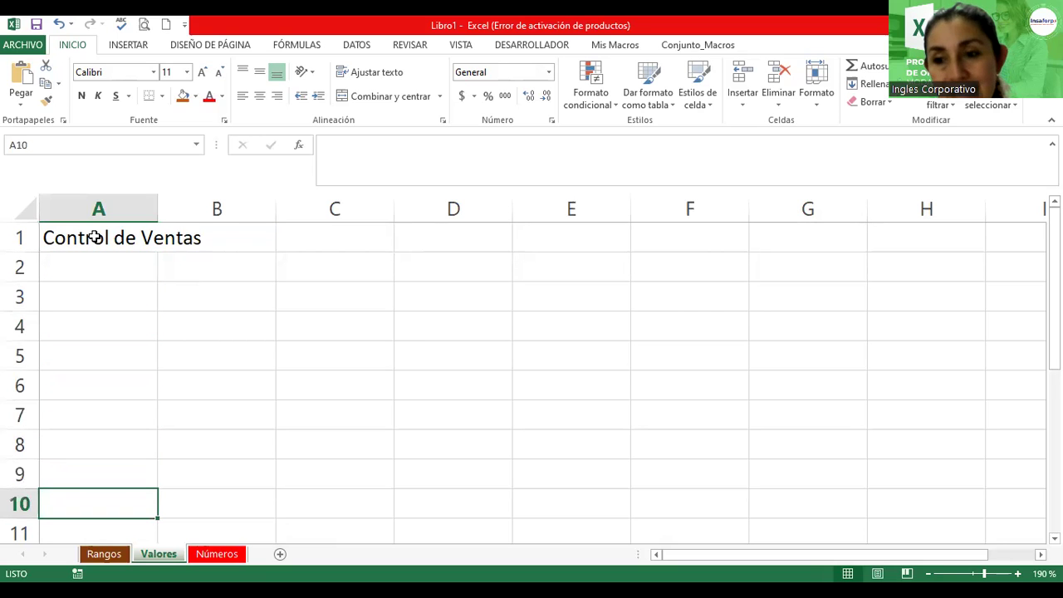
{"action": "key", "text": "Down"}
{"action": "key", "text": "Down"}
{"action": "key", "text": "Down"}
{"action": "key", "text": "Up"}
{"action": "key", "text": "Up"}
{"action": "key", "text": "Up"}
{"action": "key", "text": "Up"}
{"action": "key", "text": "Up"}
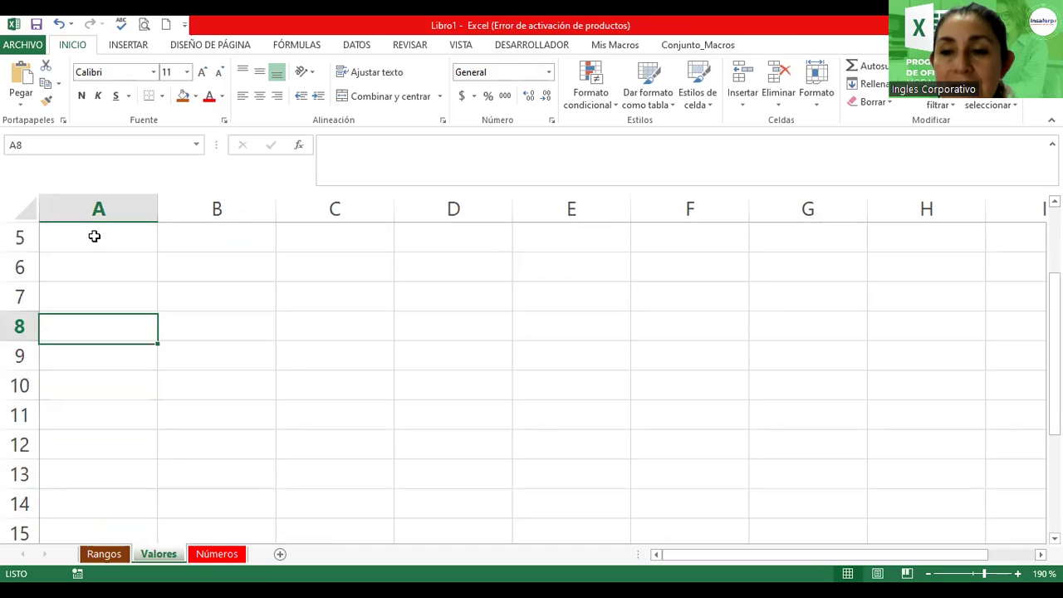
{"action": "key", "text": "Up"}
{"action": "key", "text": "Up"}
{"action": "key", "text": "Up"}
{"action": "key", "text": "Up"}
{"action": "key", "text": "Up"}
{"action": "key", "text": "Up"}
{"action": "key", "text": "Up"}
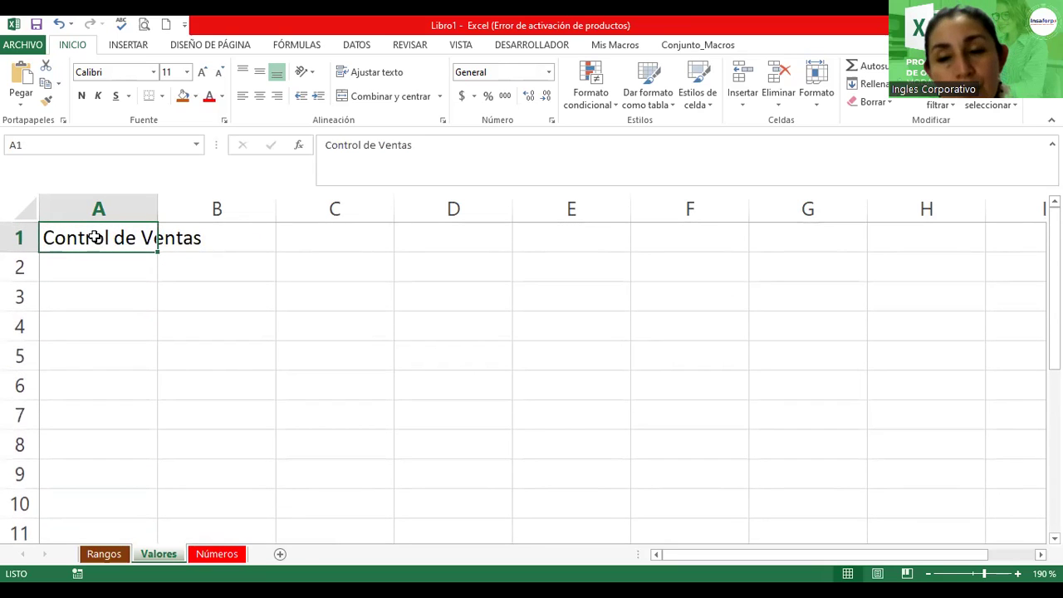
{"action": "key", "text": "Right"}
{"action": "key", "text": "Right"}
{"action": "key", "text": "Right"}
{"action": "key", "text": "Right"}
{"action": "key", "text": "Right"}
{"action": "key", "text": "Right"}
{"action": "key", "text": "Down"}
{"action": "key", "text": "Down"}
{"action": "key", "text": "Down"}
{"action": "key", "text": "Down"}
{"action": "key", "text": "Down"}
{"action": "key", "text": "Left"}
{"action": "key", "text": "Left"}
{"action": "key", "text": "Left"}
{"action": "key", "text": "Left"}
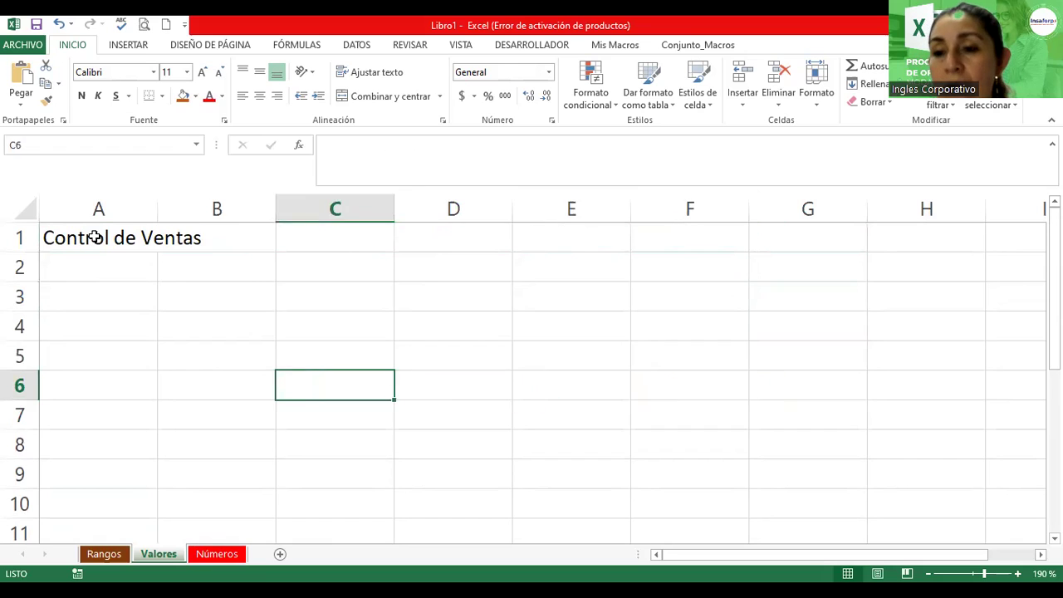
{"action": "key", "text": "Left"}
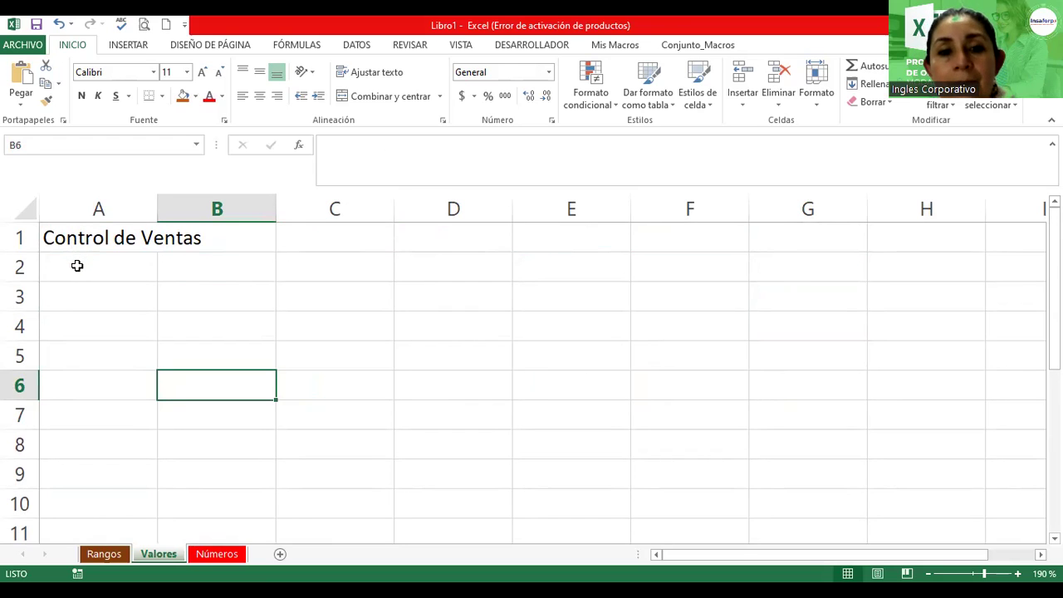
Enter the header 'Vendedor' in cell A2
{"action": "left_click", "coordinate": [78, 265]}
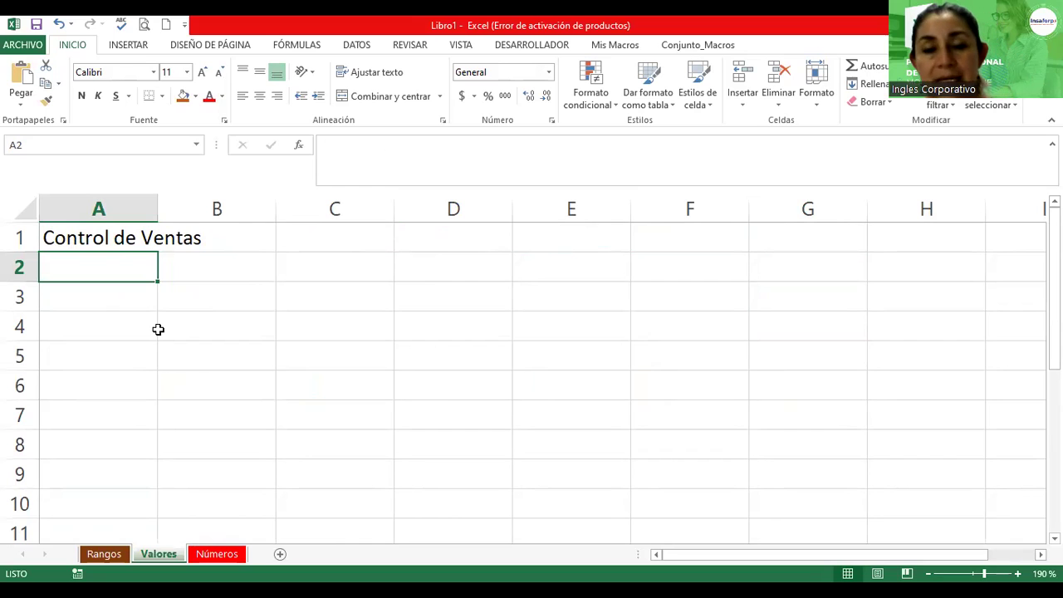
{"action": "type", "text": "Nomb"}
{"action": "key", "text": "BackSpace"}
{"action": "key", "text": "BackSpace"}
{"action": "key", "text": "BackSpace"}
{"action": "key", "text": "BackSpace"}
{"action": "type", "text": "Vent"}
{"action": "key", "text": "BackSpace"}
{"action": "type", "text": "der"}
{"action": "key", "text": "BackSpace"}
{"action": "type", "text": "dor"}
{"action": "key", "text": "Tab"}
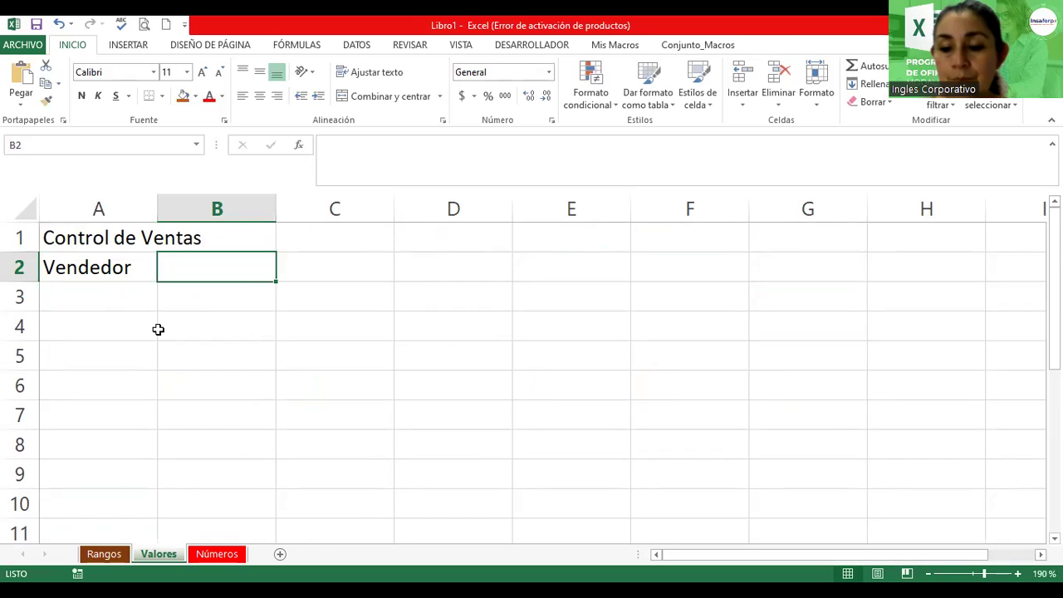
Add the headers Producto, Porcentaje and Departamento in B2:D2
{"action": "type", "text": "Producto"}
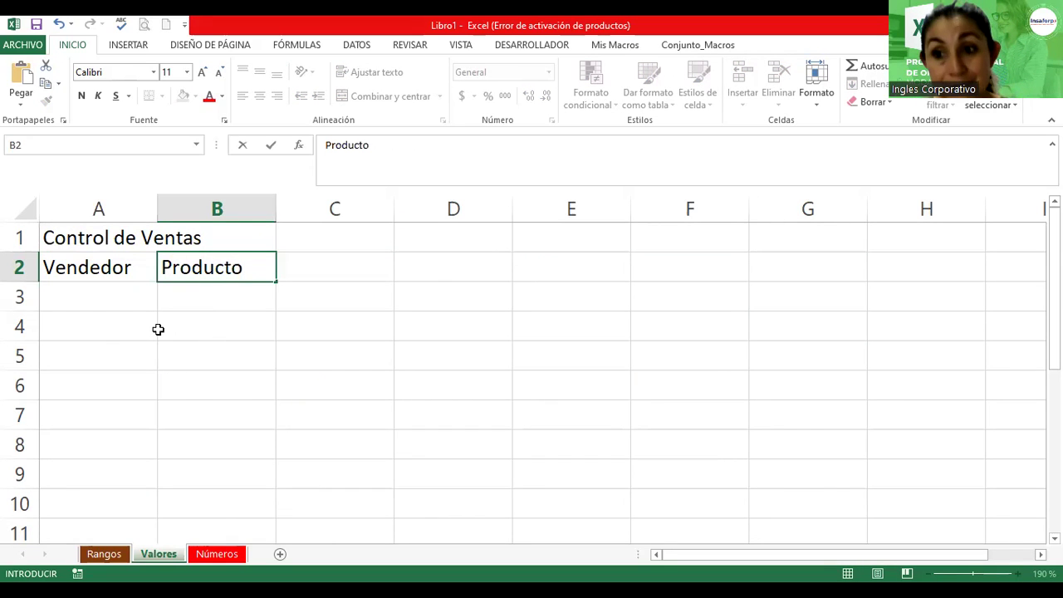
{"action": "key", "text": "Return"}
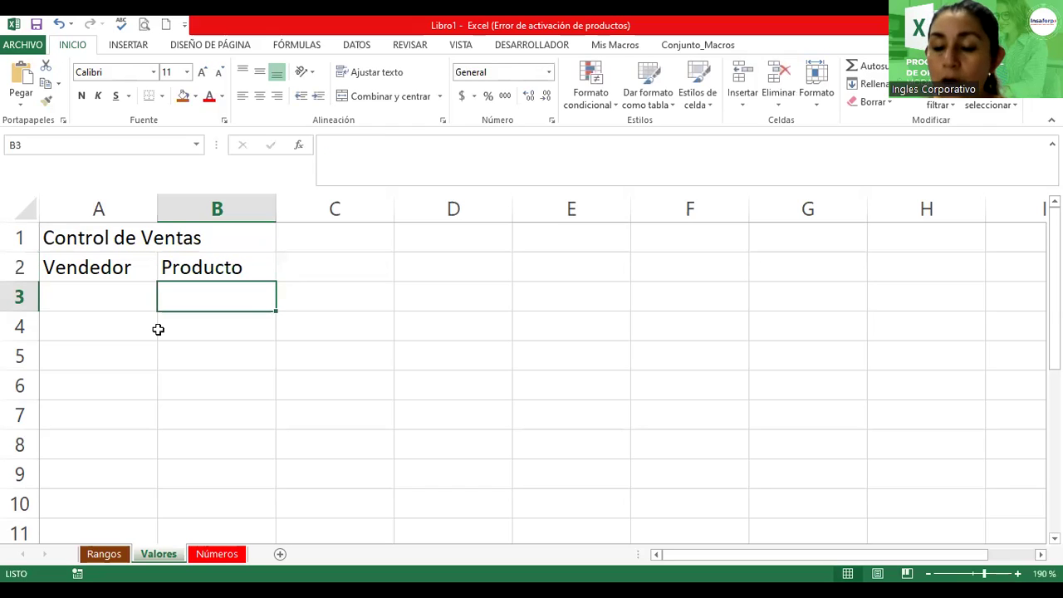
{"action": "key", "text": "Up"}
{"action": "key", "text": "Right"}
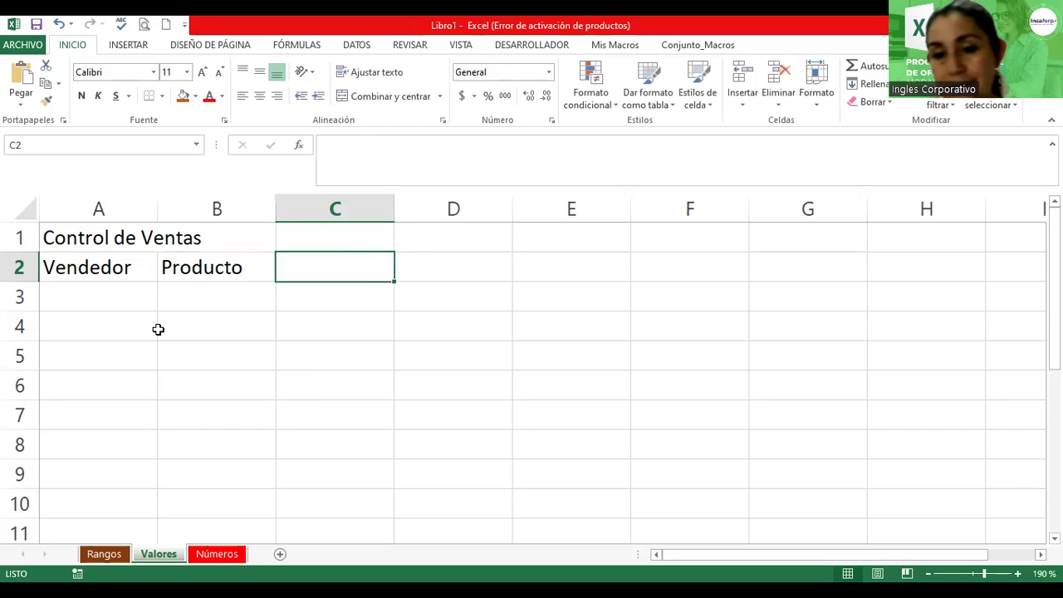
{"action": "type", "text": "Por"}
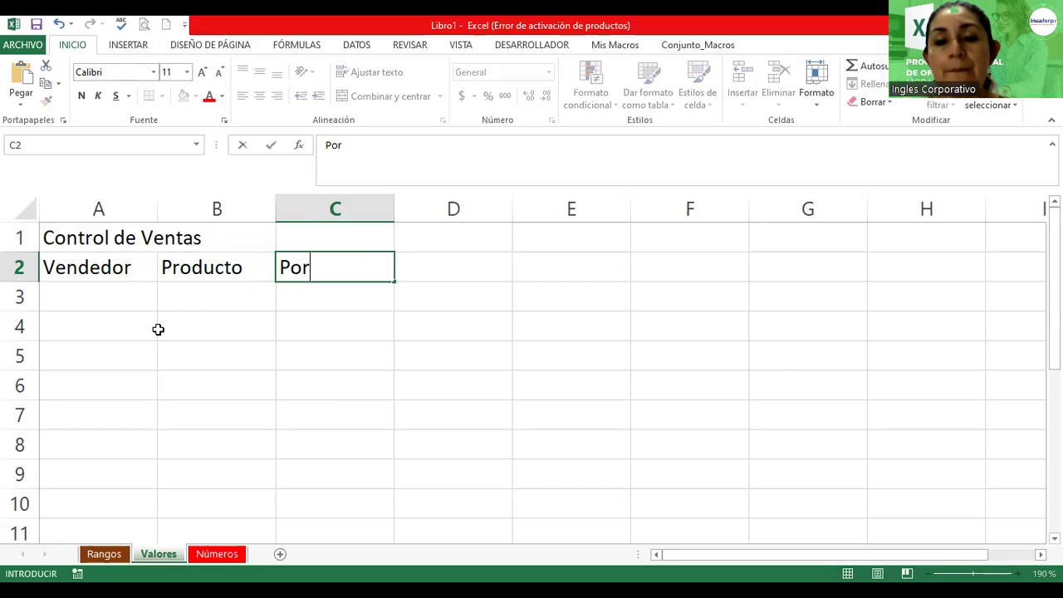
{"action": "type", "text": "centaje"}
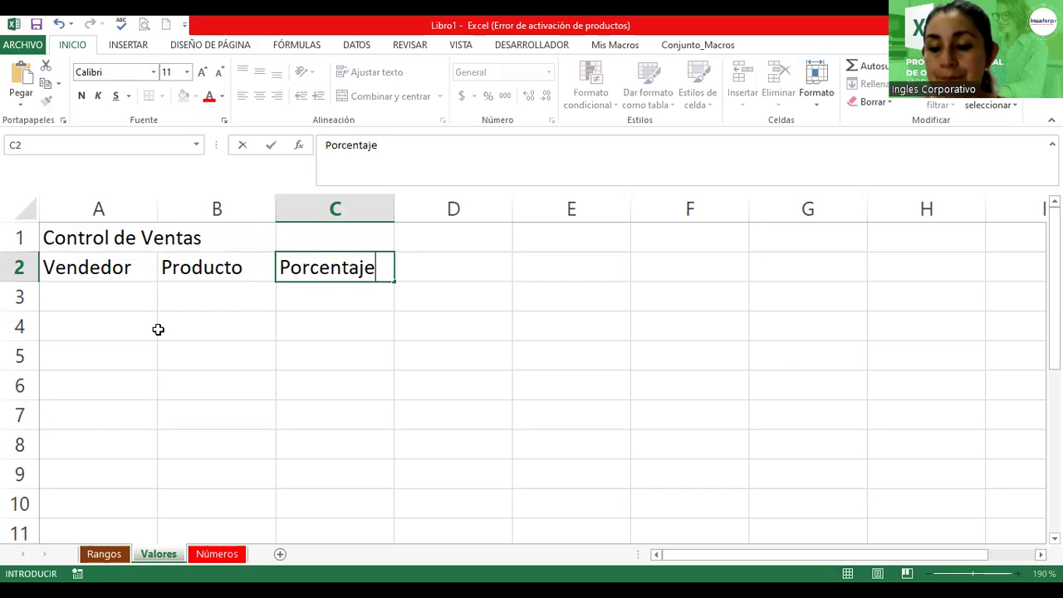
{"action": "key", "text": "Right"}
{"action": "type", "text": "Depar"}
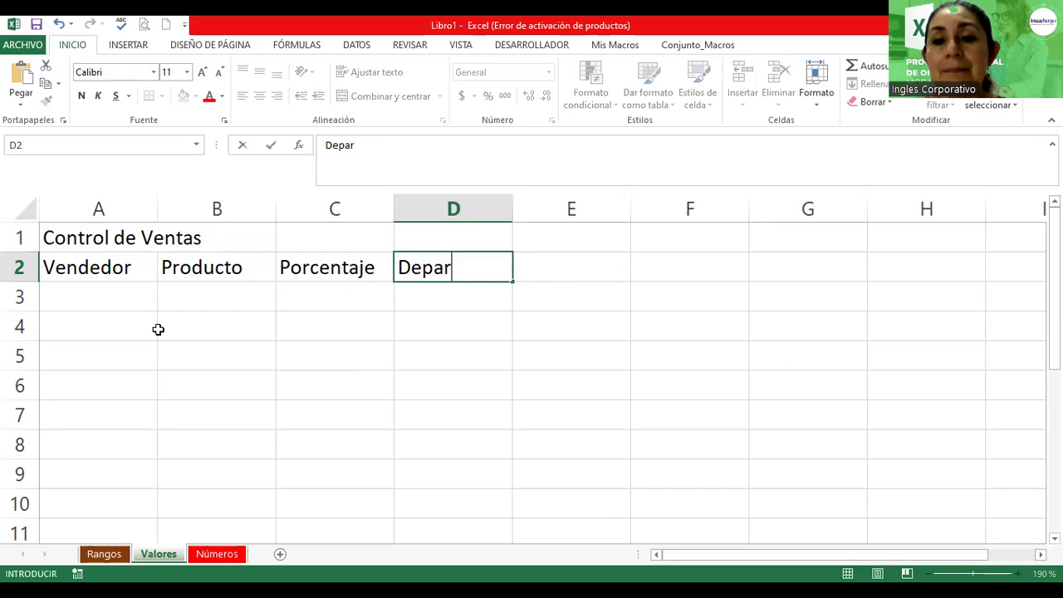
{"action": "type", "text": "tamento"}
{"action": "key", "text": "Return"}
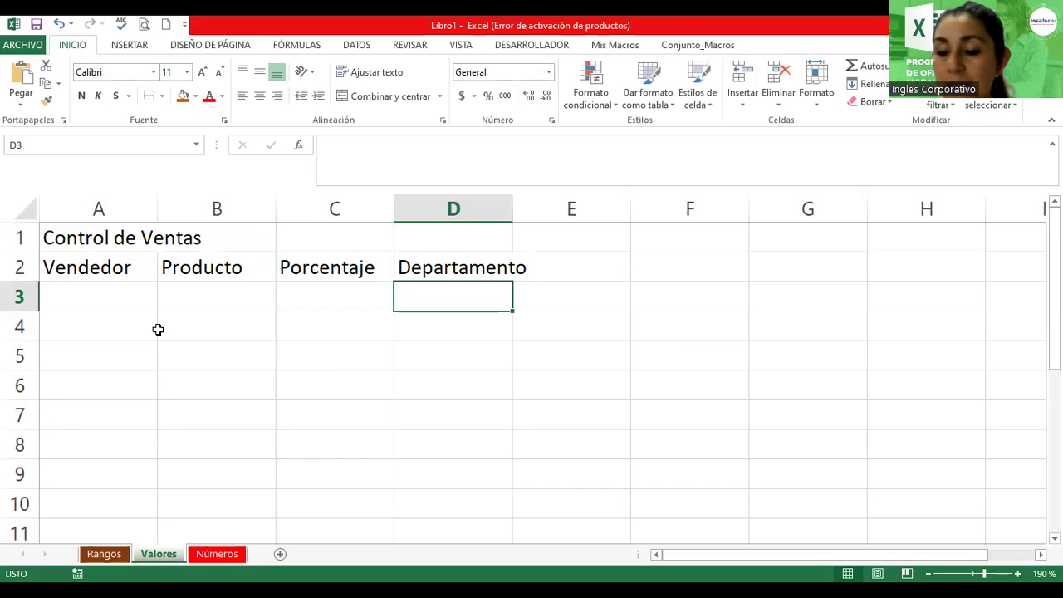
{"action": "key", "text": "Left"}
{"action": "key", "text": "Left"}
{"action": "key", "text": "Left"}
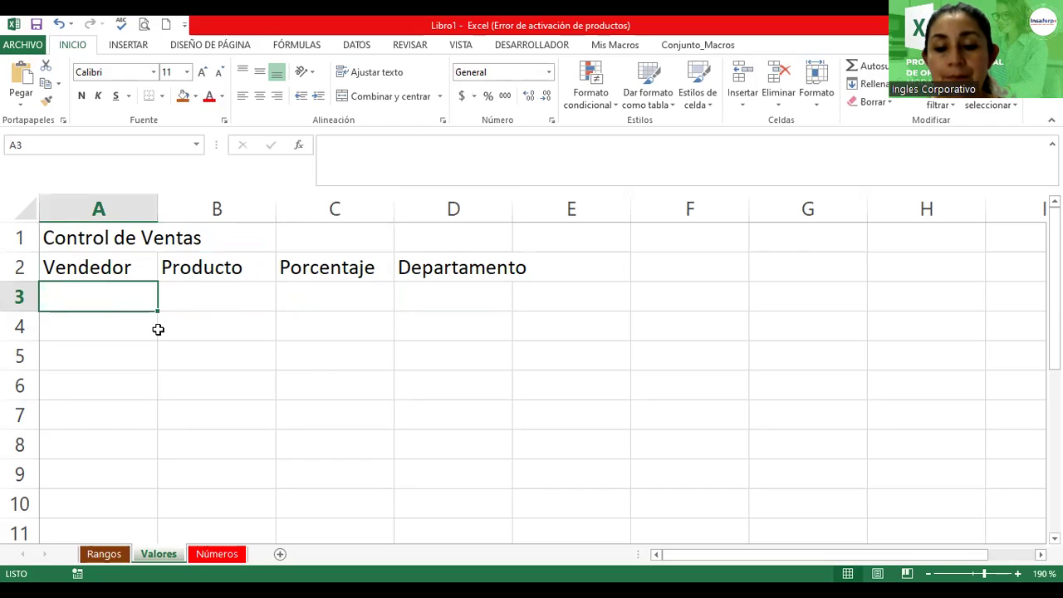
Enter the first seller's full name in cell A3
{"action": "type", "text": "Camila"}
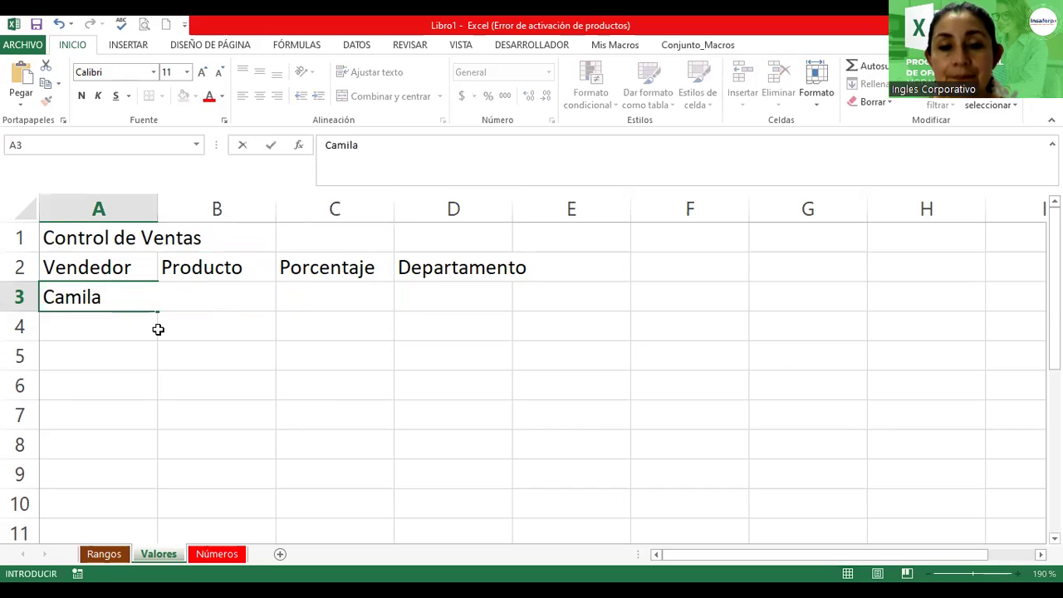
{"action": "type", "text": " Campos Cartagena"}
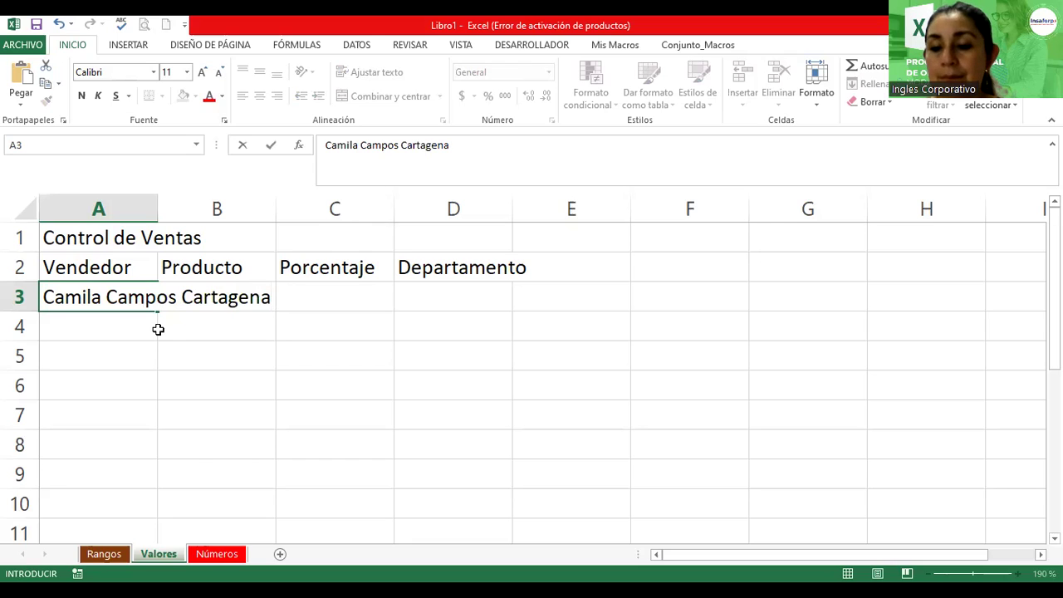
{"action": "key", "text": "Return"}
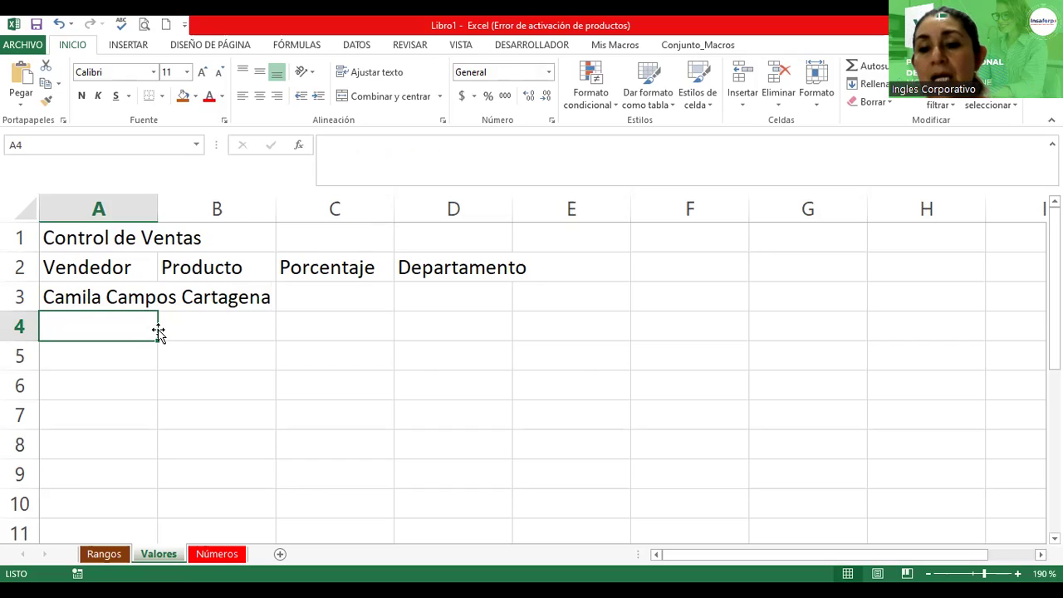
Select a range in row 5, then select A3 to inspect the seller's name
{"action": "left_click_drag", "start_coordinate": [285, 368], "coordinate": [691, 367]}
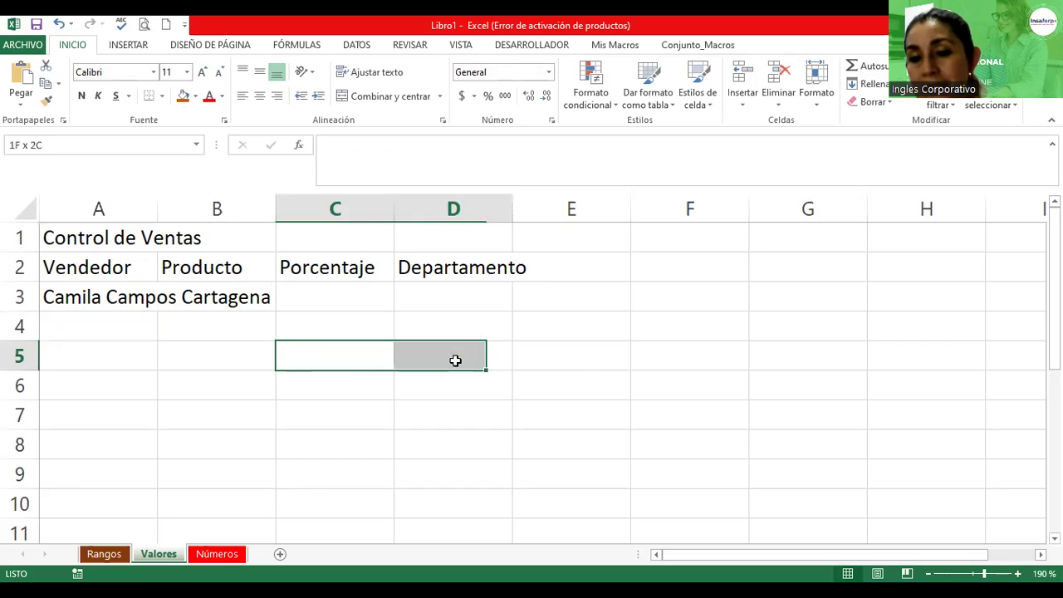
{"action": "left_click", "coordinate": [458, 438]}
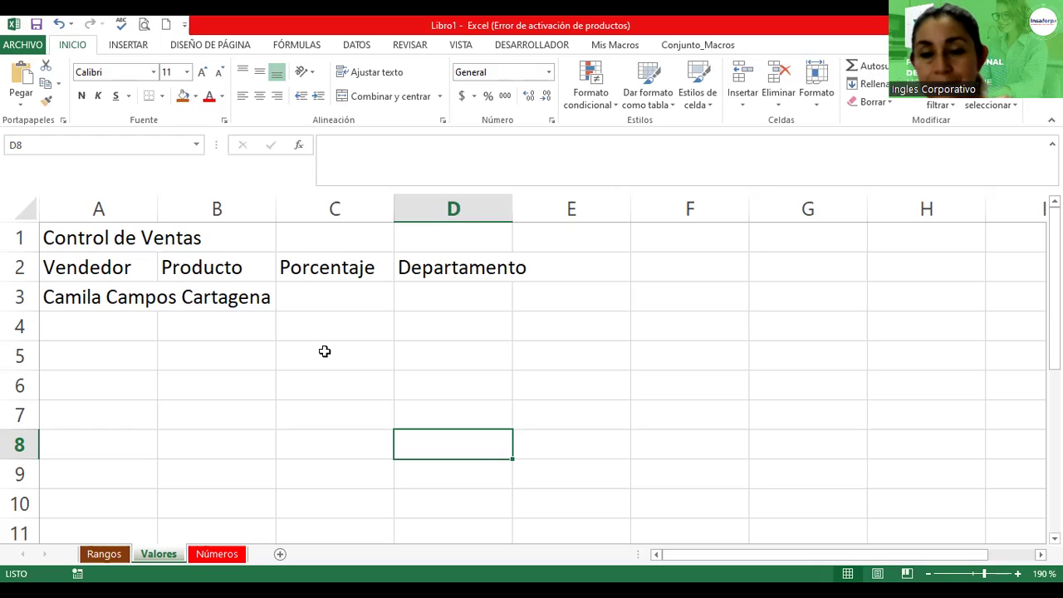
{"action": "left_click", "coordinate": [177, 332]}
{"action": "left_click", "coordinate": [109, 296]}
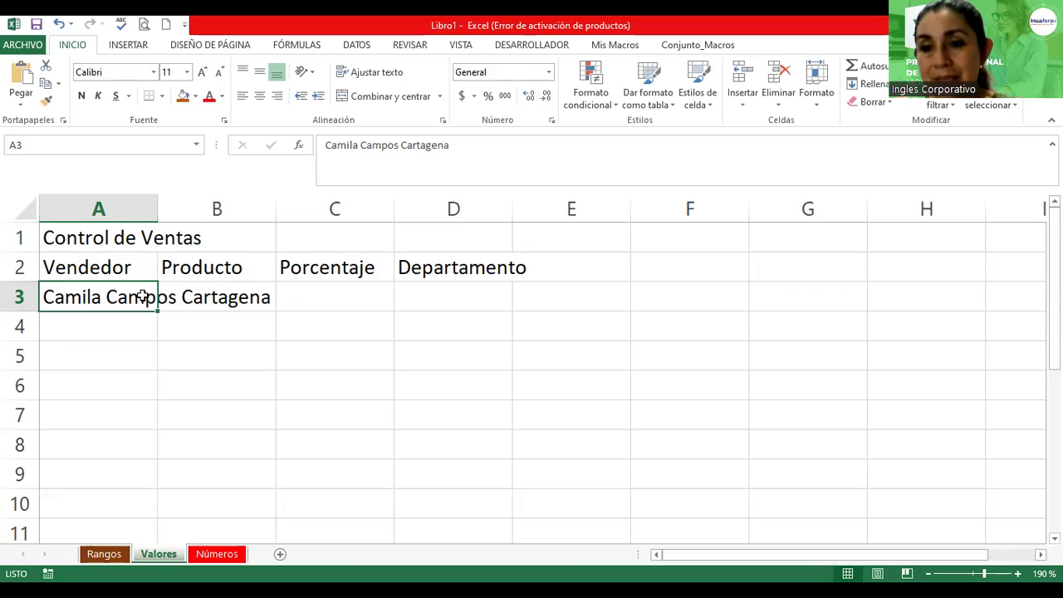
Enter the second seller's full name in cell A4
{"action": "key", "text": "Return"}
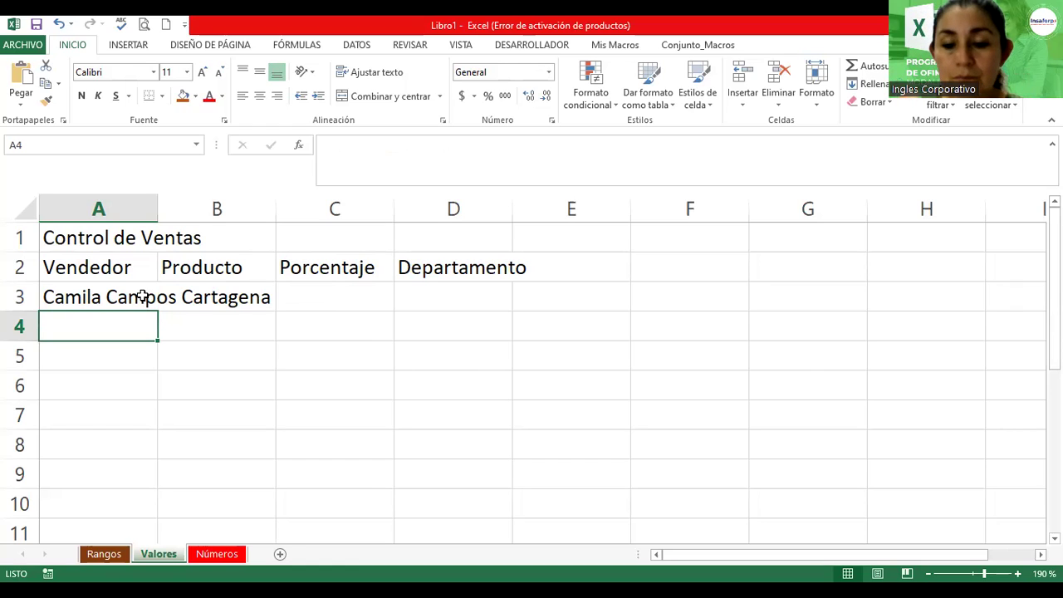
{"action": "type", "text": "José "}
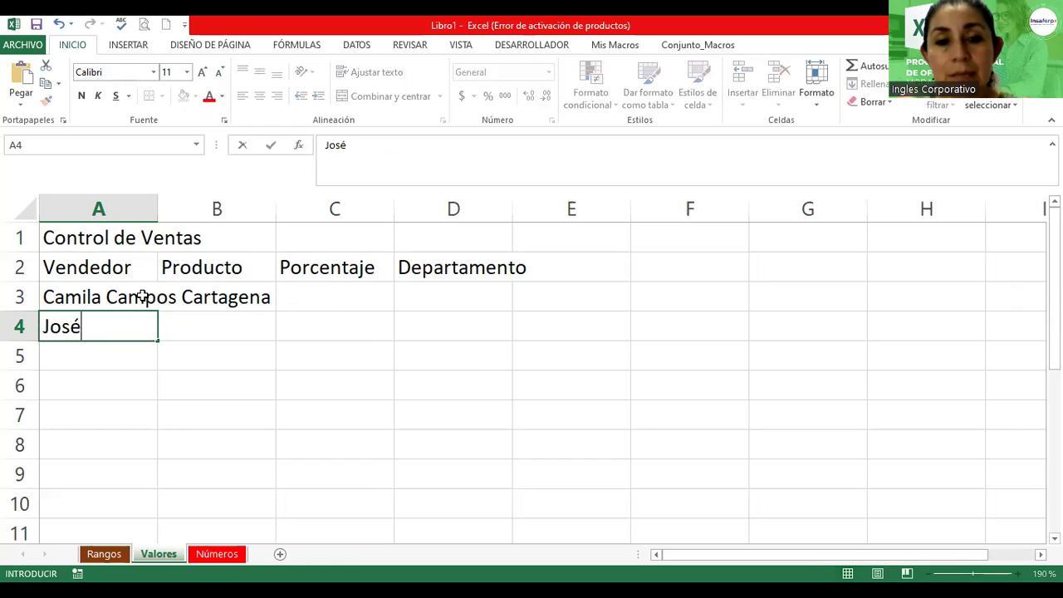
{"action": "type", "text": "Luis "}
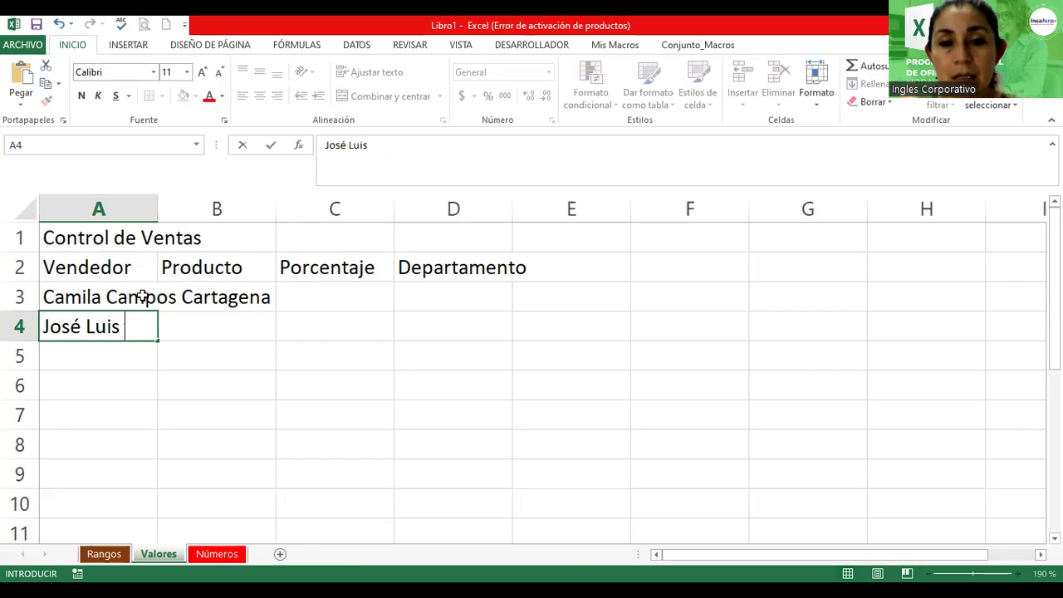
{"action": "type", "text": "Hern"}
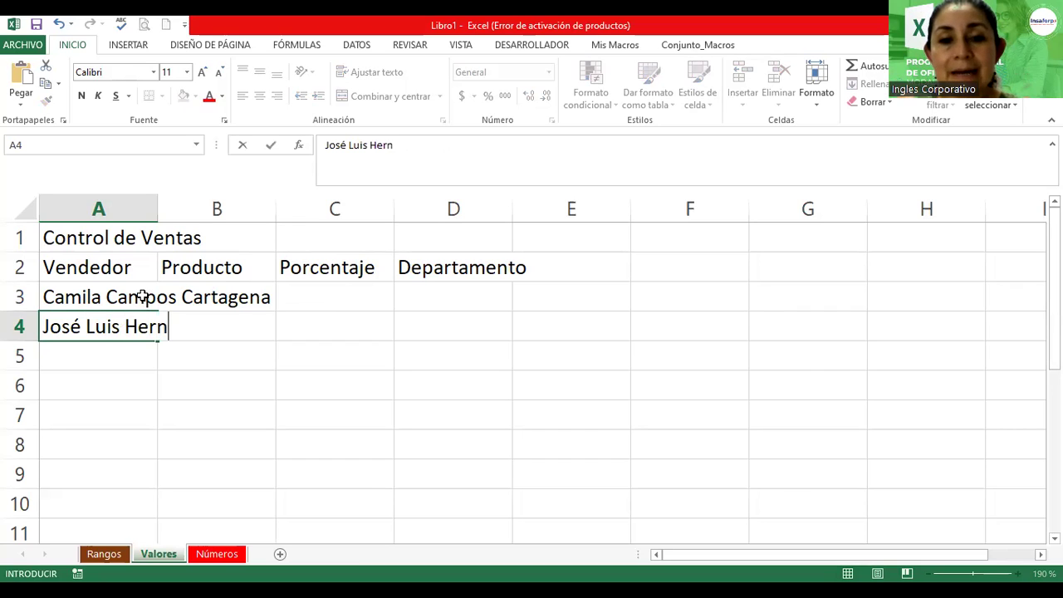
{"action": "type", "text": "ández"}
{"action": "key", "text": "Return"}
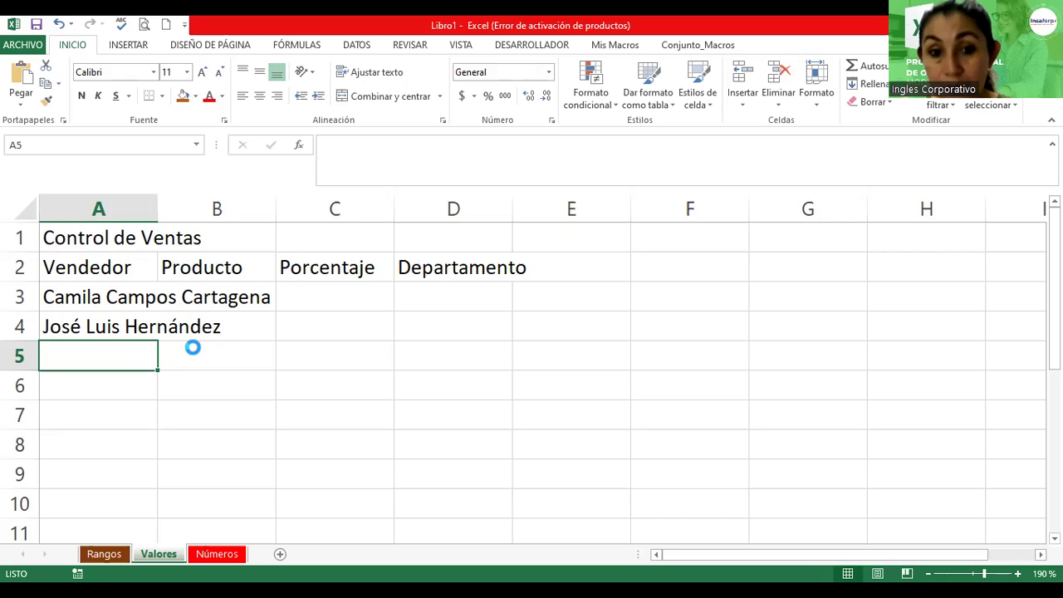
Widen column A to about width 23 (166 px) so both seller names fit
{"action": "scroll", "coordinate": [191, 348], "scroll_direction": "up", "scroll_amount": 6}
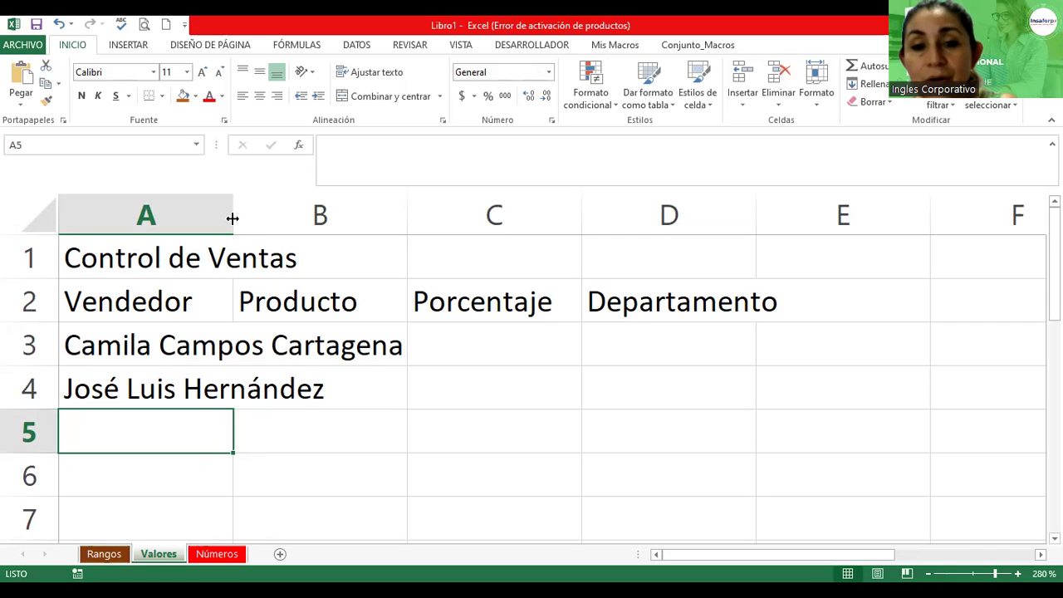
{"action": "left_click_drag", "start_coordinate": [233, 218], "coordinate": [284, 217]}
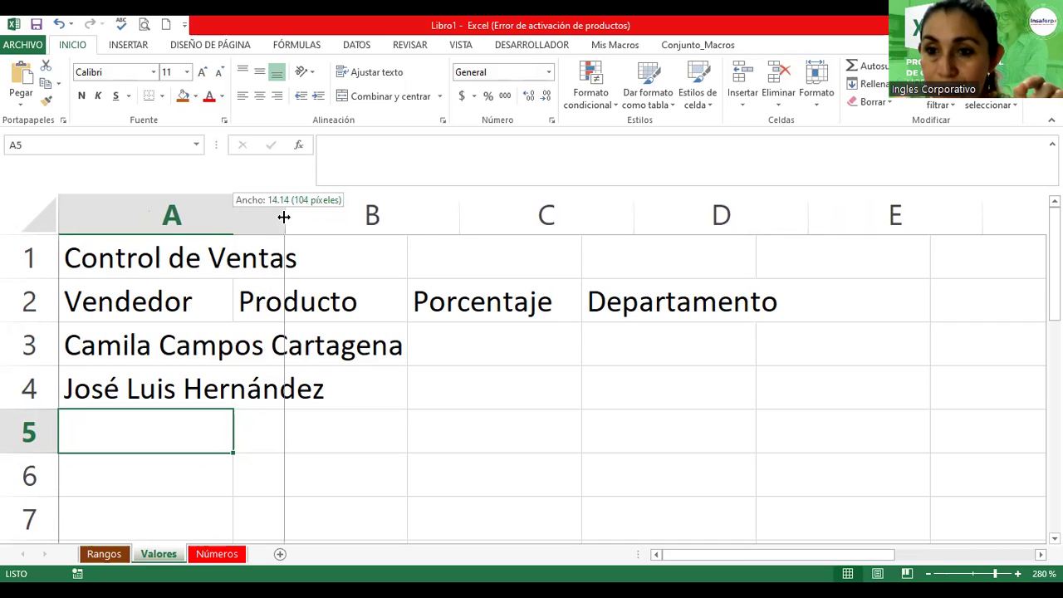
{"action": "left_click_drag", "start_coordinate": [284, 217], "coordinate": [415, 206]}
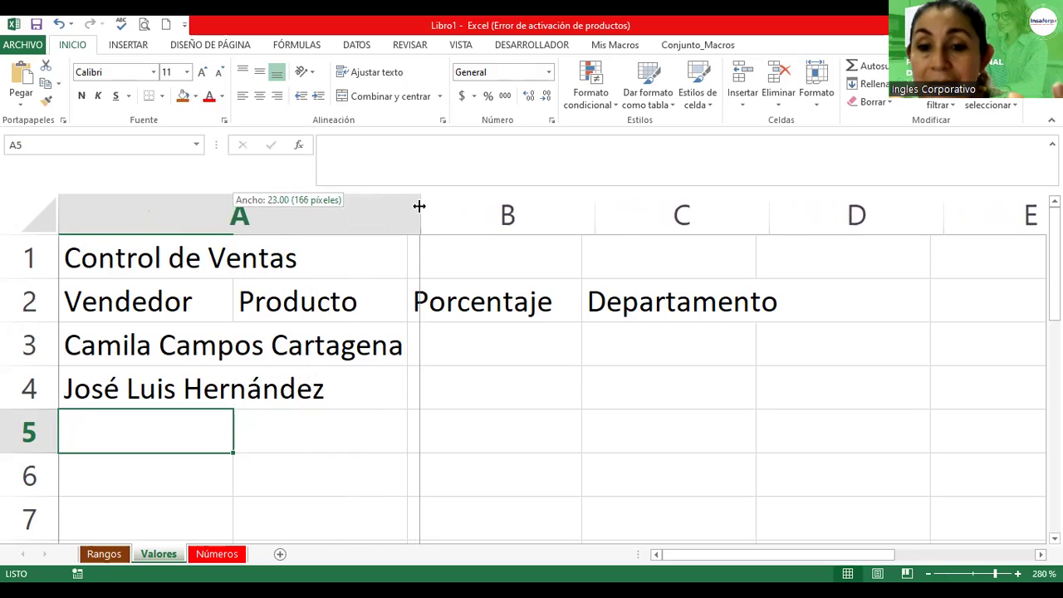
{"action": "left_click_drag", "start_coordinate": [415, 206], "coordinate": [433, 205]}
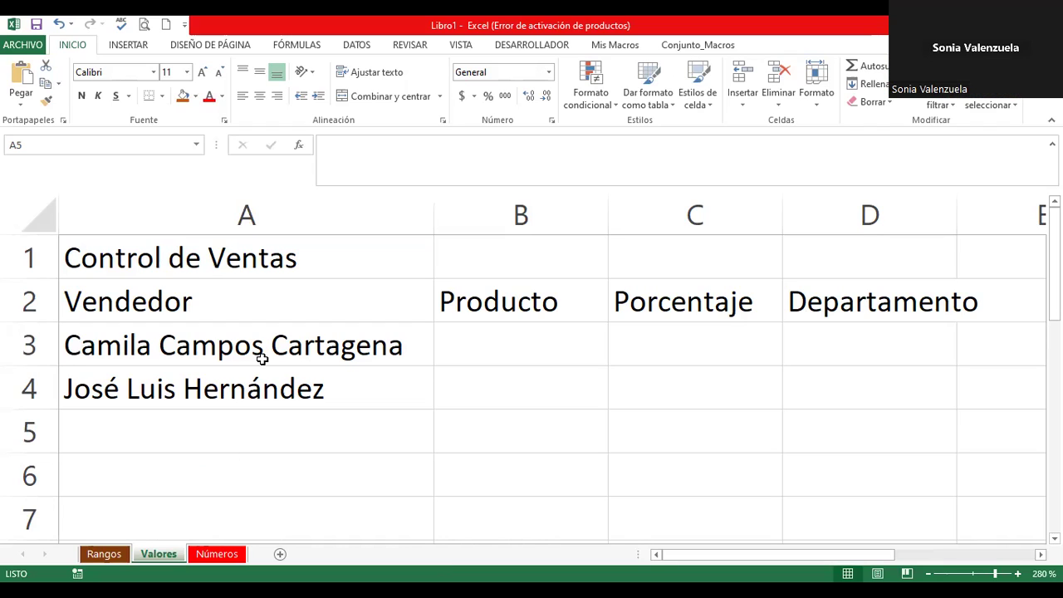
{"action": "left_click", "coordinate": [287, 310]}
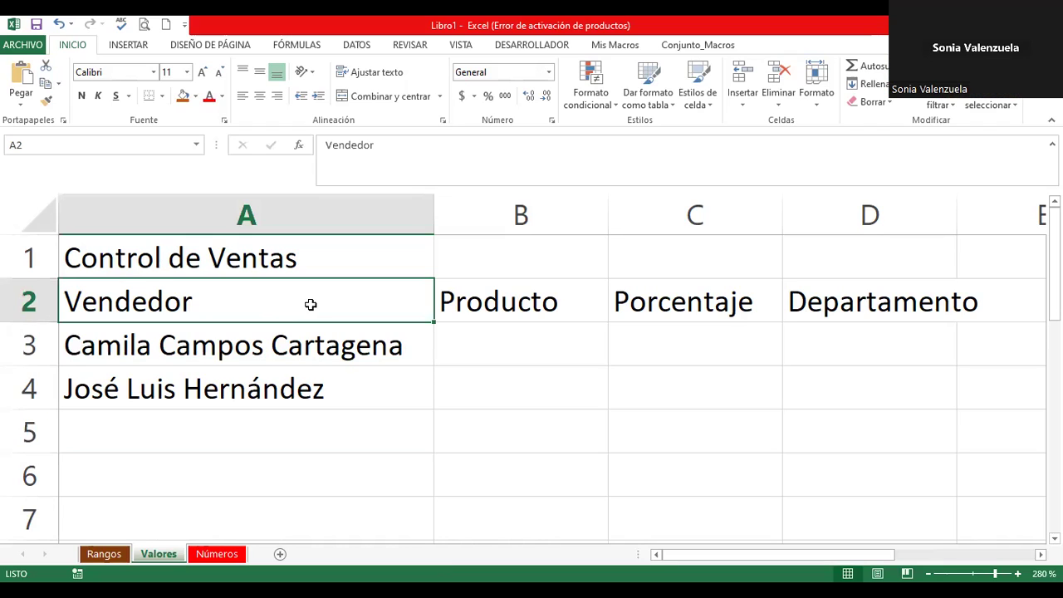
{"action": "left_click", "coordinate": [424, 392]}
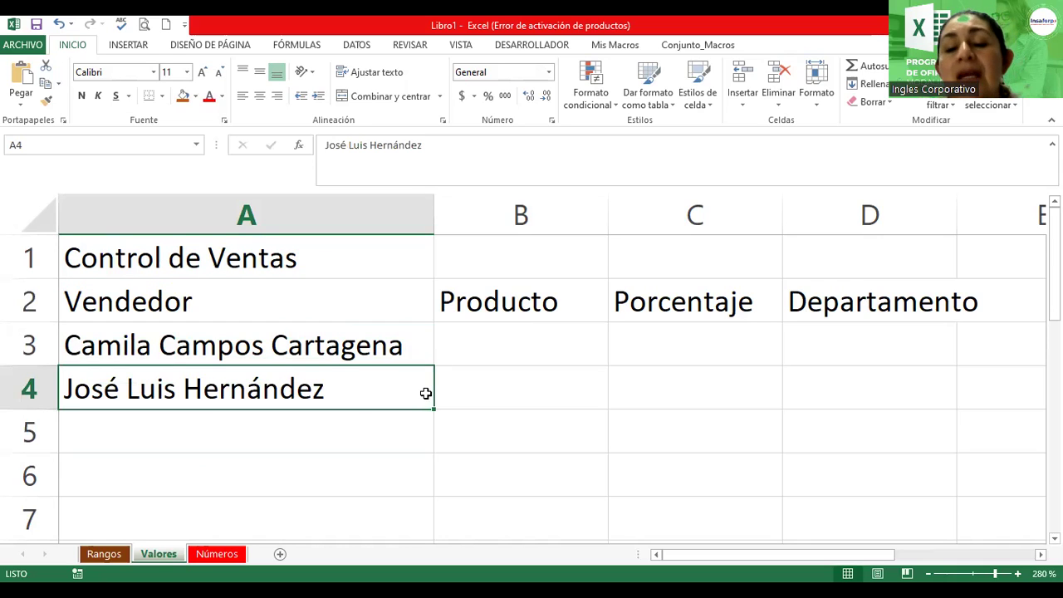
{"action": "left_click", "coordinate": [421, 344]}
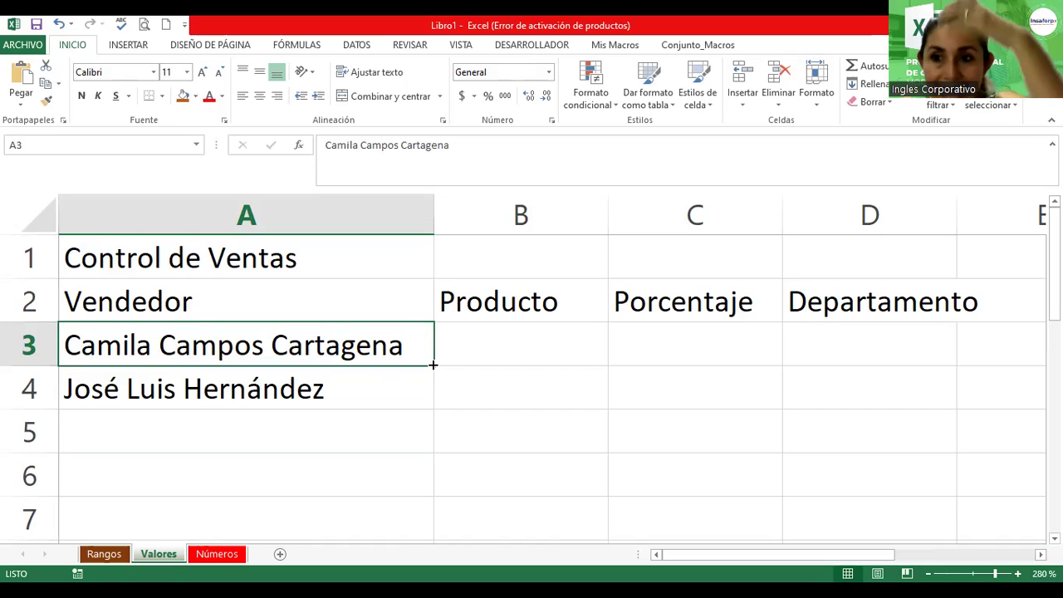
{"action": "left_click_drag", "start_coordinate": [432, 364], "coordinate": [433, 490]}
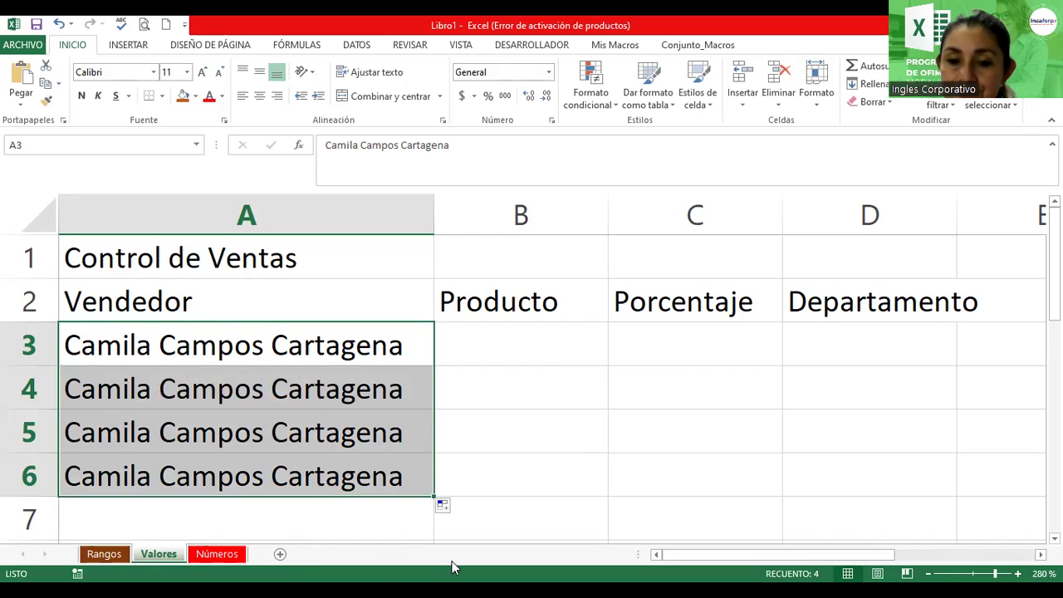
{"action": "left_click", "coordinate": [705, 358]}
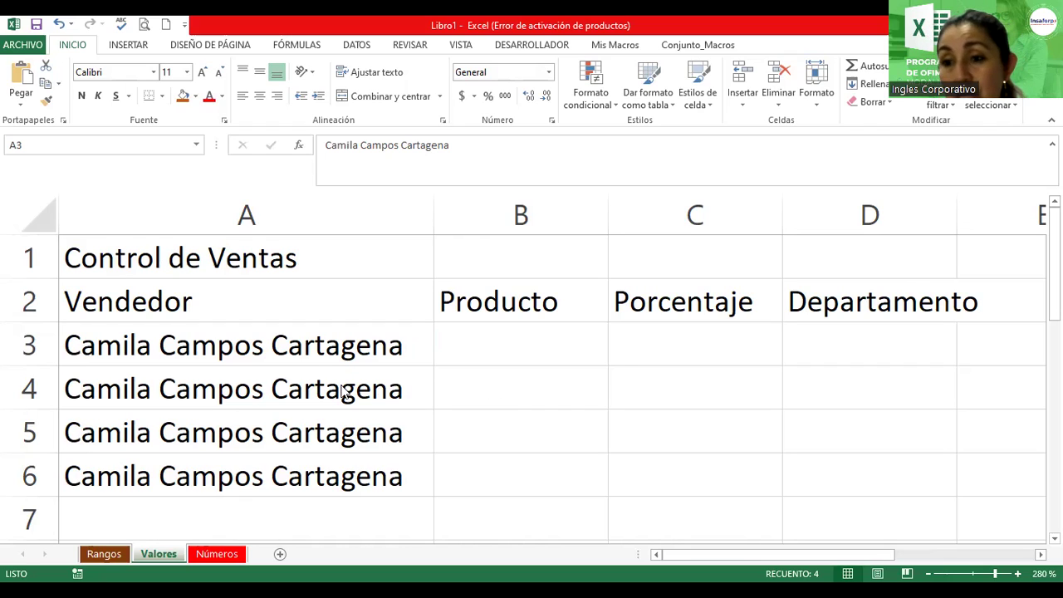
{"action": "left_click", "coordinate": [373, 344]}
{"action": "key", "text": "ctrl+z"}
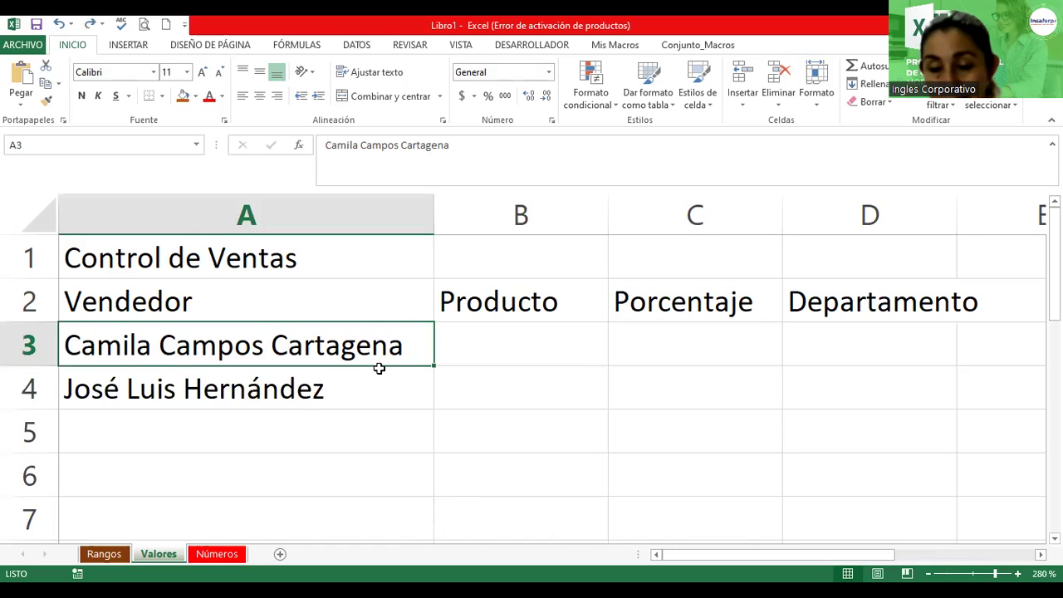
{"action": "left_click", "coordinate": [379, 368]}
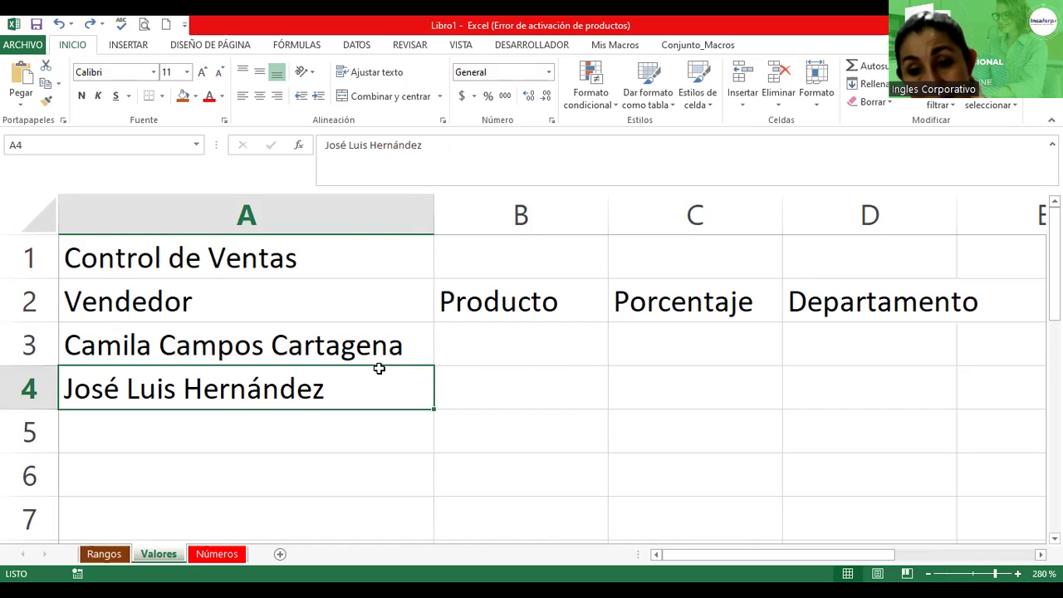
{"action": "scroll", "coordinate": [379, 368], "scroll_direction": "down", "scroll_amount": 1}
{"action": "scroll", "coordinate": [379, 368], "scroll_direction": "up", "scroll_amount": 1}
{"action": "scroll", "coordinate": [379, 368], "scroll_direction": "up", "scroll_amount": 1}
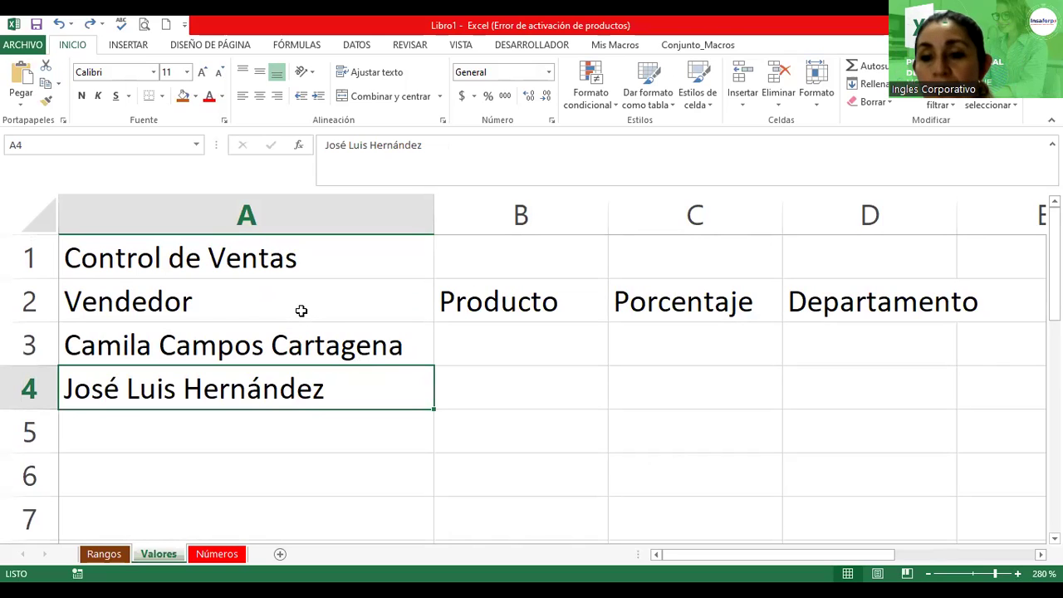
{"action": "left_click", "coordinate": [255, 304]}
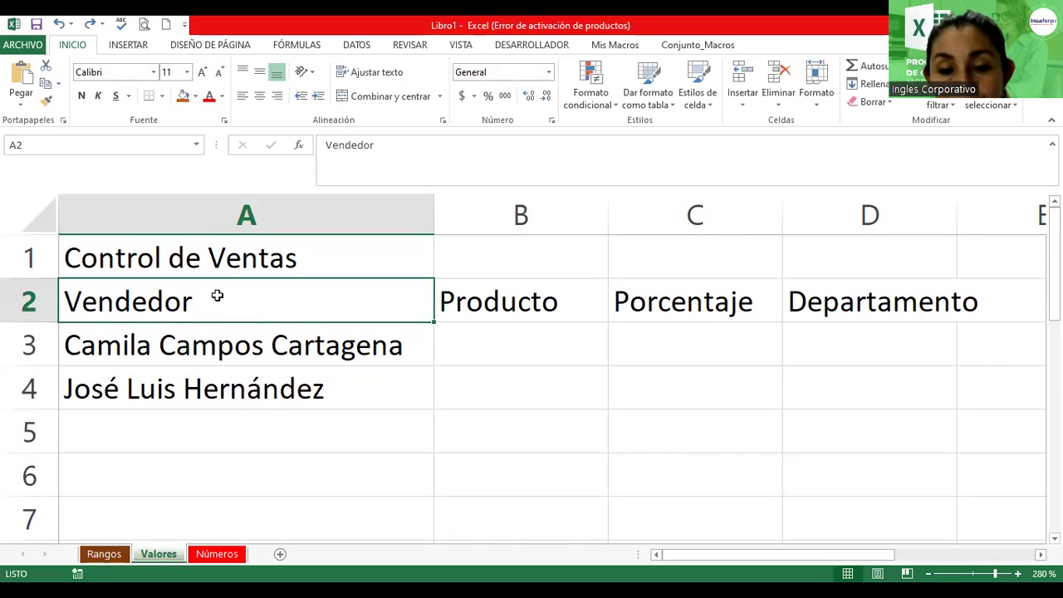
{"action": "left_click_drag", "start_coordinate": [204, 298], "coordinate": [861, 301]}
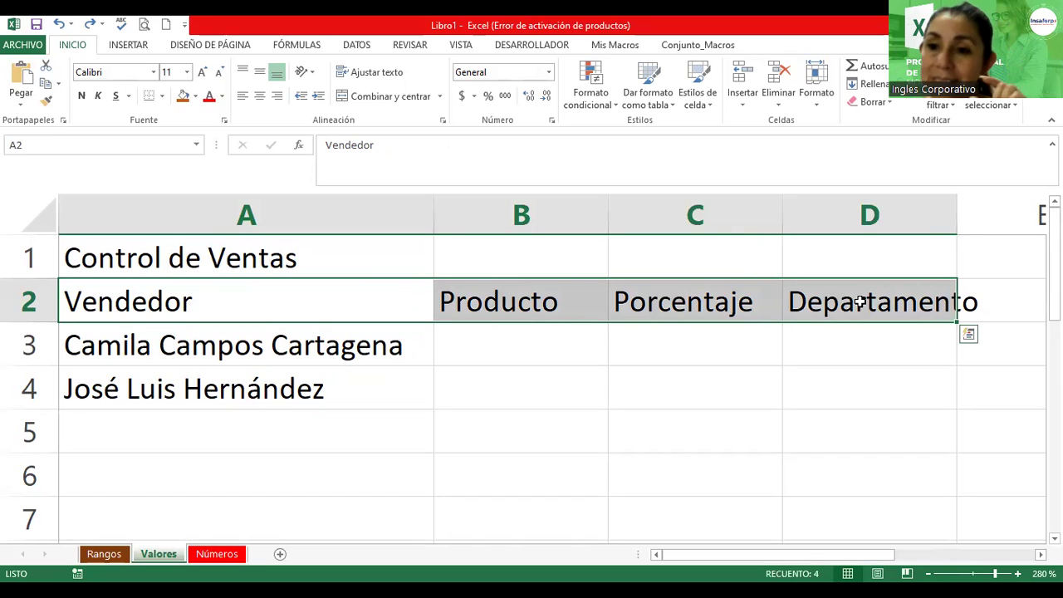
{"action": "left_click", "coordinate": [365, 306]}
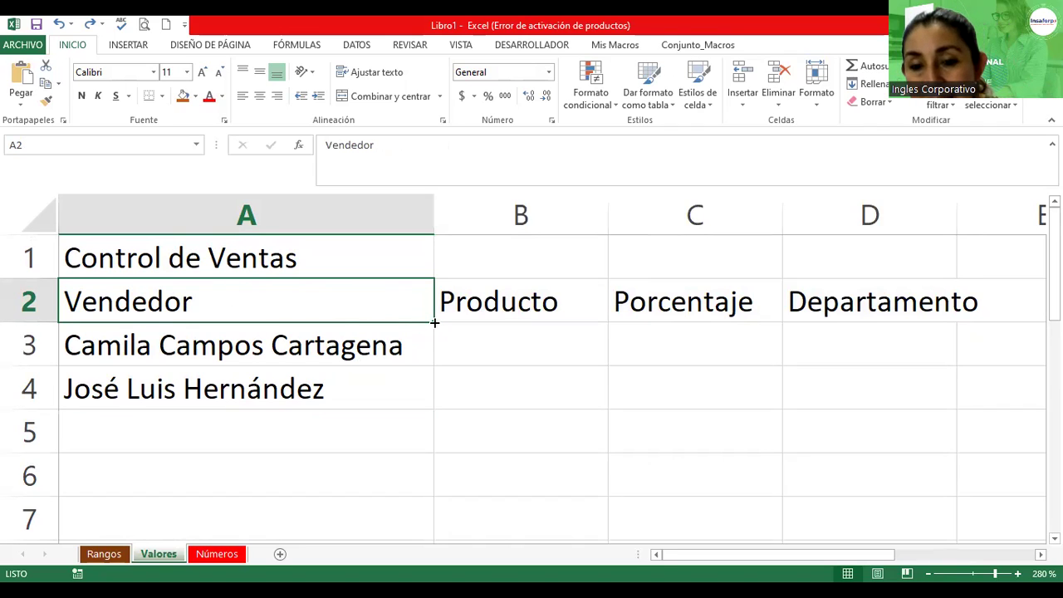
{"action": "left_click_drag", "start_coordinate": [435, 323], "coordinate": [668, 308]}
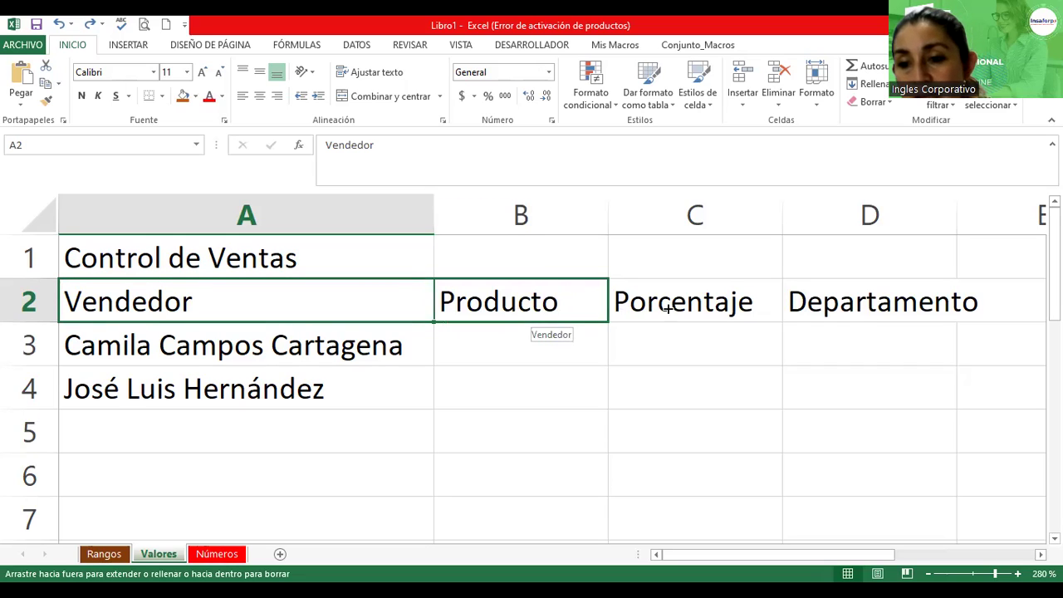
{"action": "left_click_drag", "start_coordinate": [669, 308], "coordinate": [910, 306]}
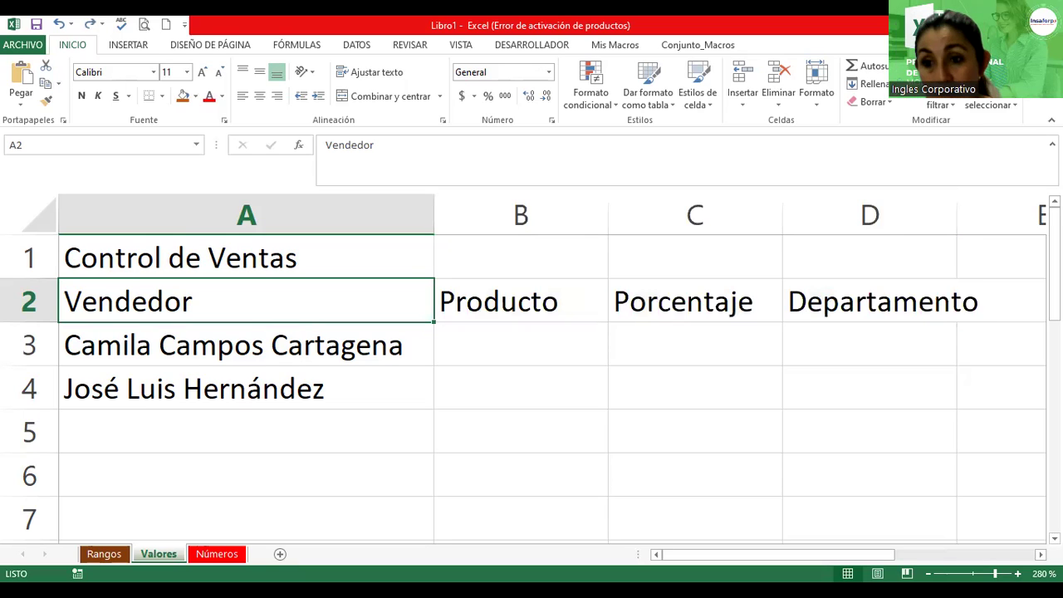
{"action": "left_click_drag", "start_coordinate": [204, 306], "coordinate": [806, 303]}
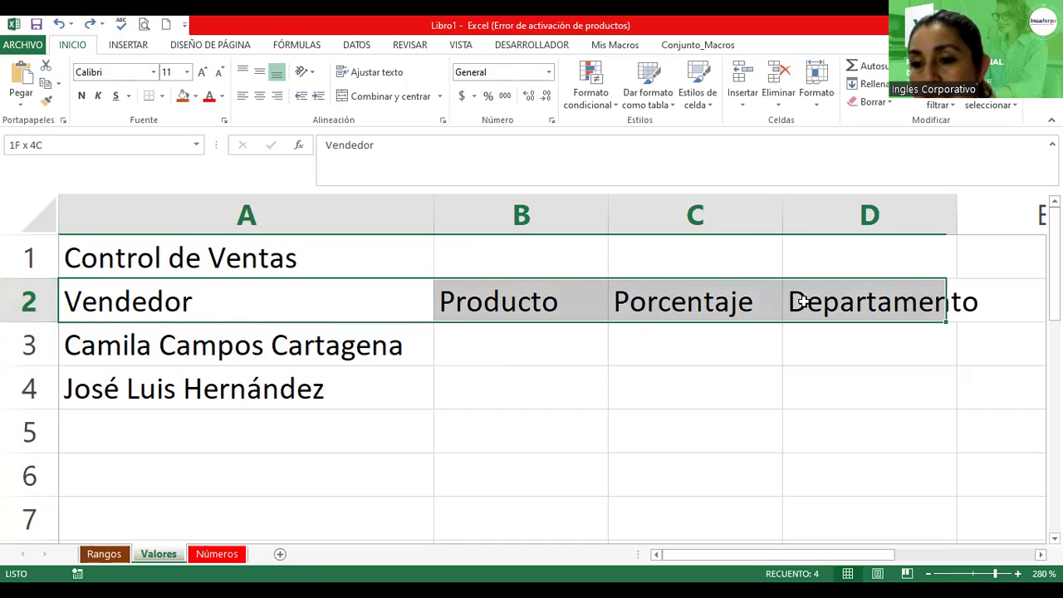
Fill the header cells A2:D2 with light orange, then deselect to view it
{"action": "left_click", "coordinate": [196, 98]}
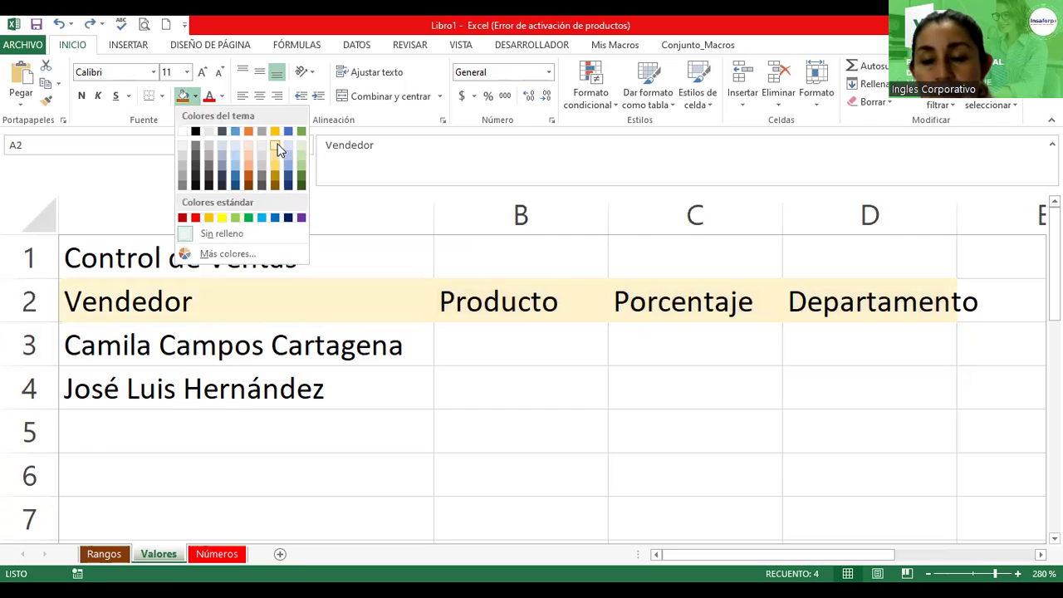
{"action": "left_click", "coordinate": [278, 146]}
{"action": "left_click", "coordinate": [575, 398]}
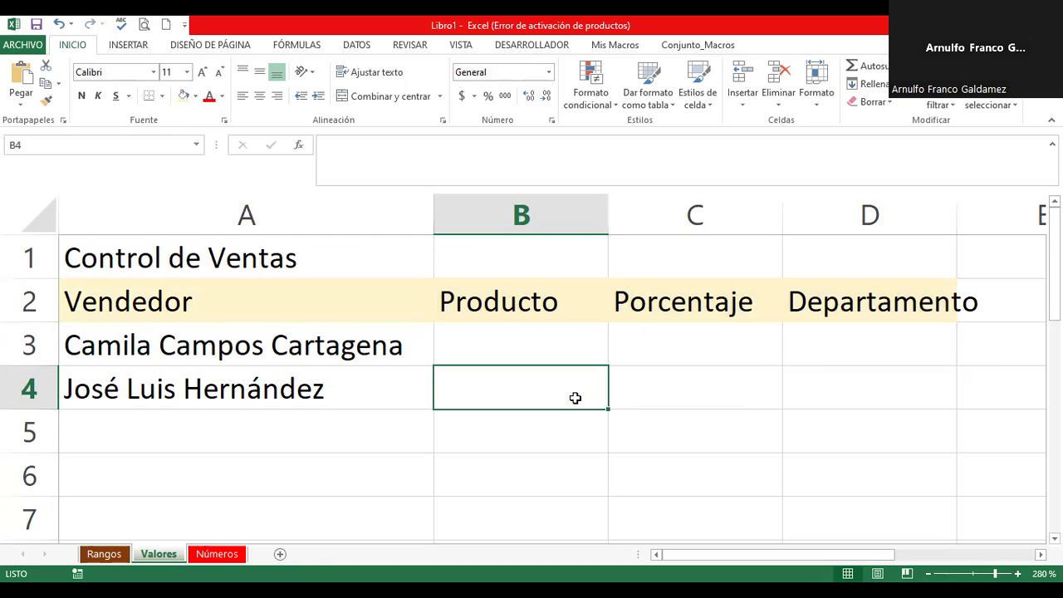
{"action": "left_click", "coordinate": [546, 353]}
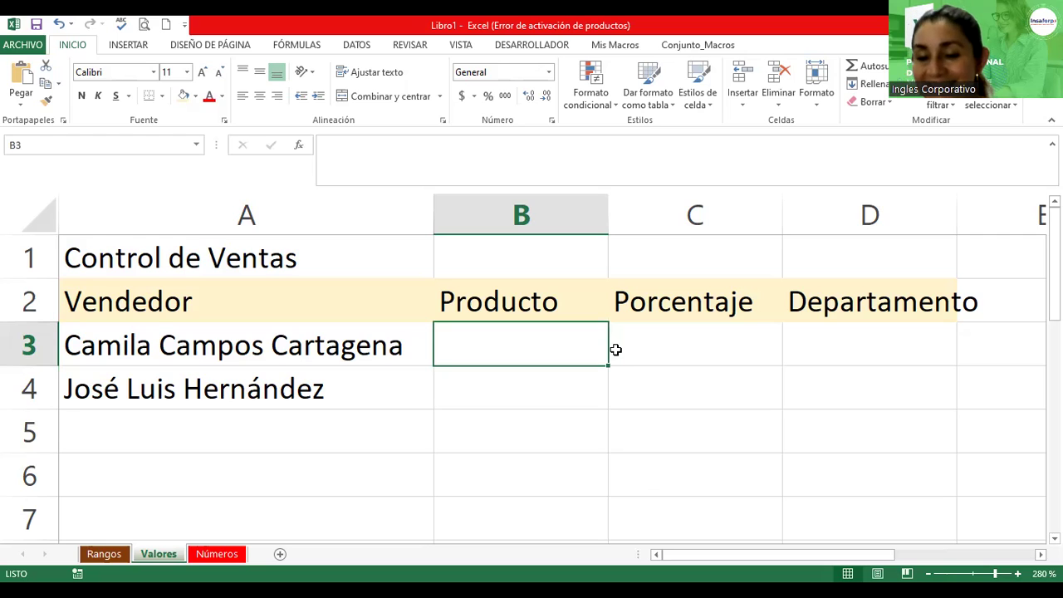
Undo the accidental fill of Vendedor across the header row, then drag title row 1 taller
{"action": "scroll", "coordinate": [616, 349], "scroll_direction": "down", "scroll_amount": 1}
{"action": "scroll", "coordinate": [615, 350], "scroll_direction": "down", "scroll_amount": 3}
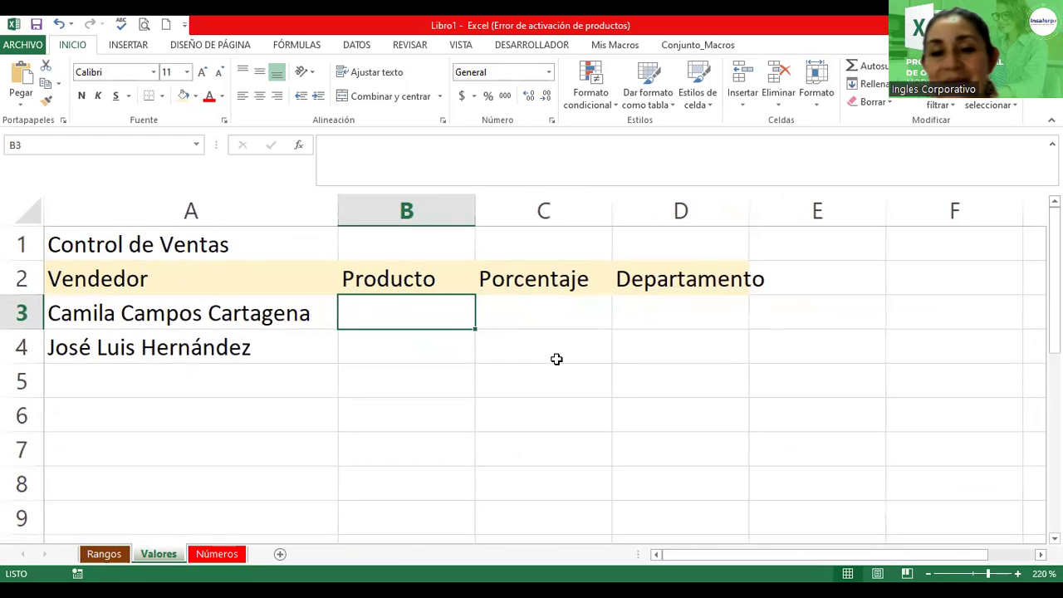
{"action": "left_click", "coordinate": [209, 277]}
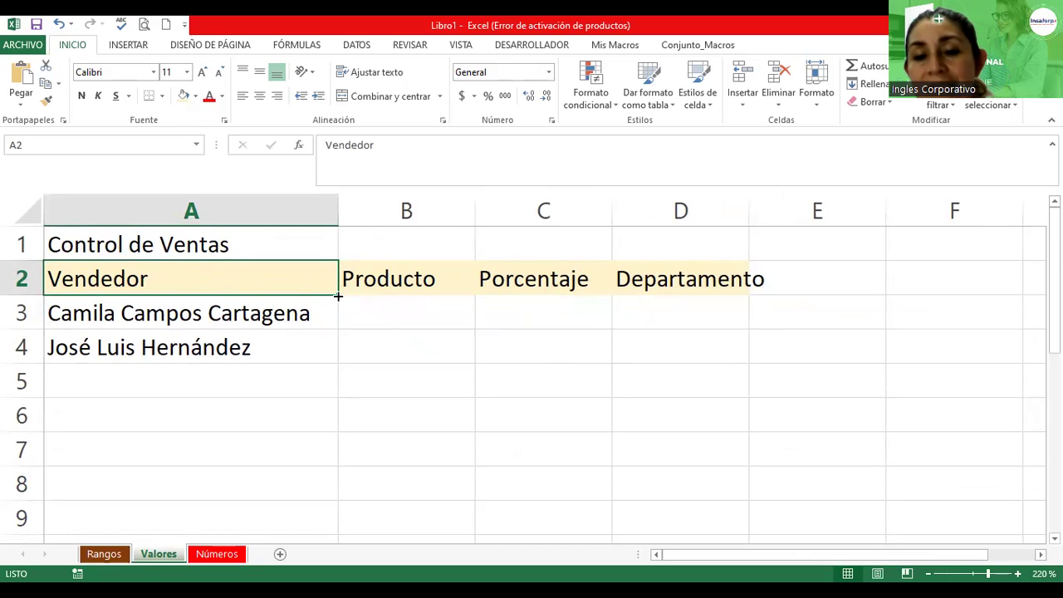
{"action": "left_click_drag", "start_coordinate": [339, 296], "coordinate": [708, 281]}
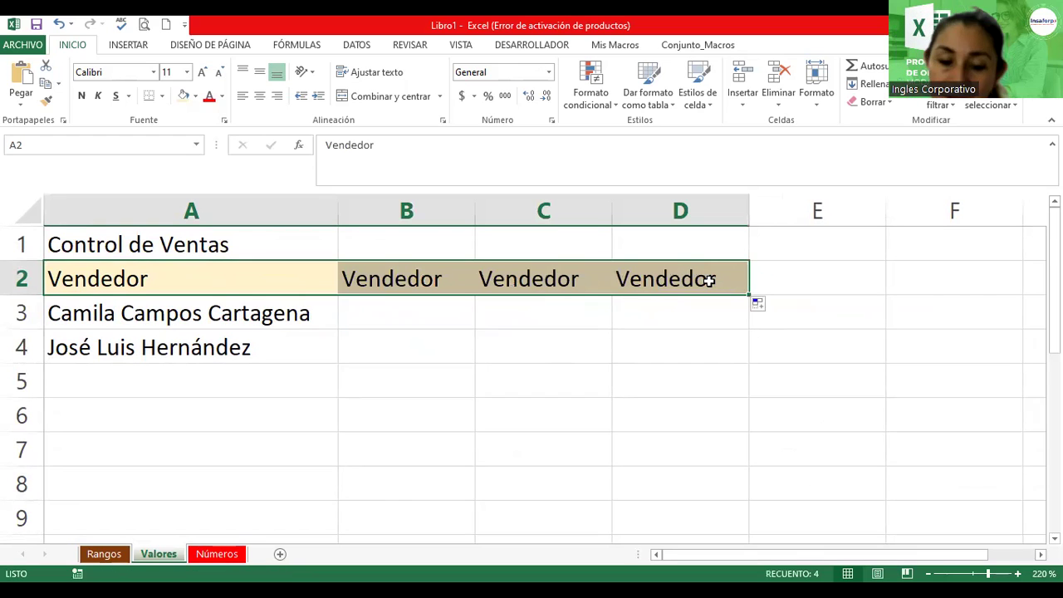
{"action": "key", "text": "ctrl+z"}
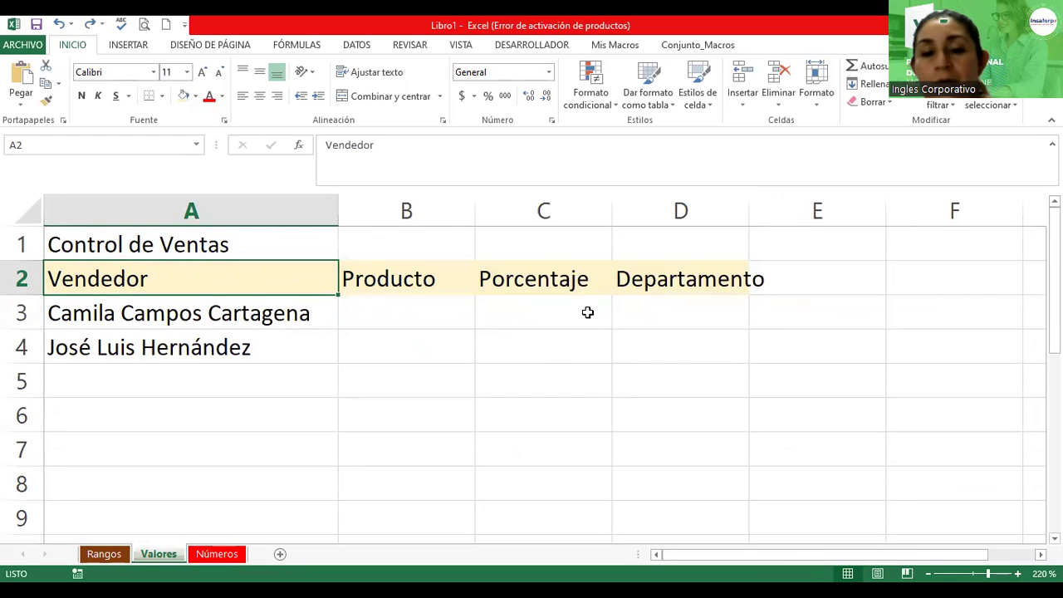
{"action": "left_click", "coordinate": [282, 317]}
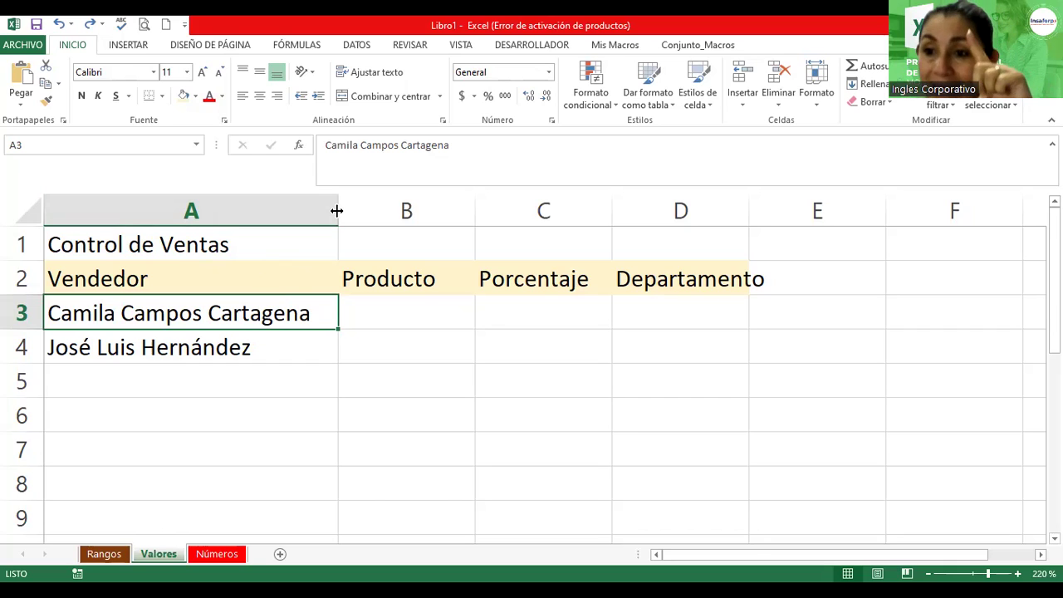
{"action": "mouse_move", "coordinate": [29, 261]}
{"action": "left_mouse_down"}
{"action": "mouse_move", "coordinate": [28, 304]}
{"action": "mouse_move", "coordinate": [41, 267]}
{"action": "mouse_move", "coordinate": [33, 270]}
{"action": "left_mouse_up"}
Shorten the Control de Ventas title row 1 slightly
{"action": "left_click", "coordinate": [45, 274]}
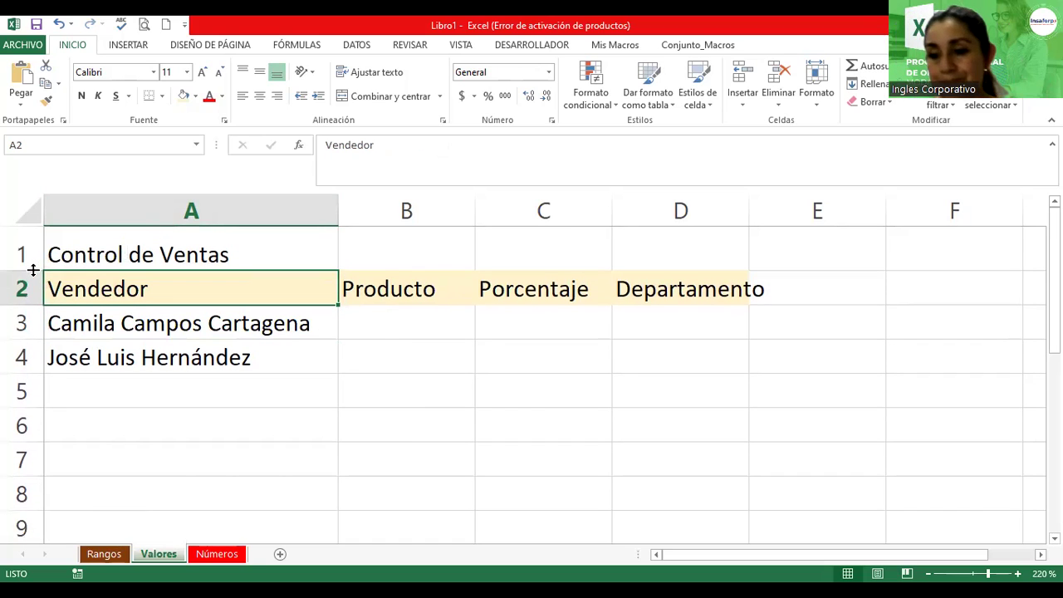
Switch to the Rangos sheet
{"action": "left_click", "coordinate": [111, 558]}
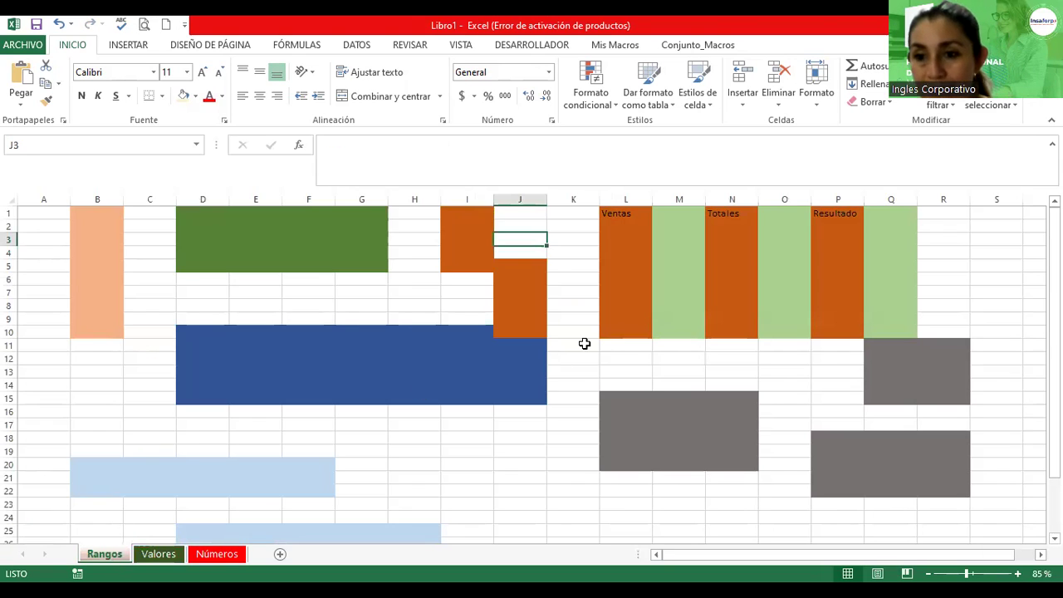